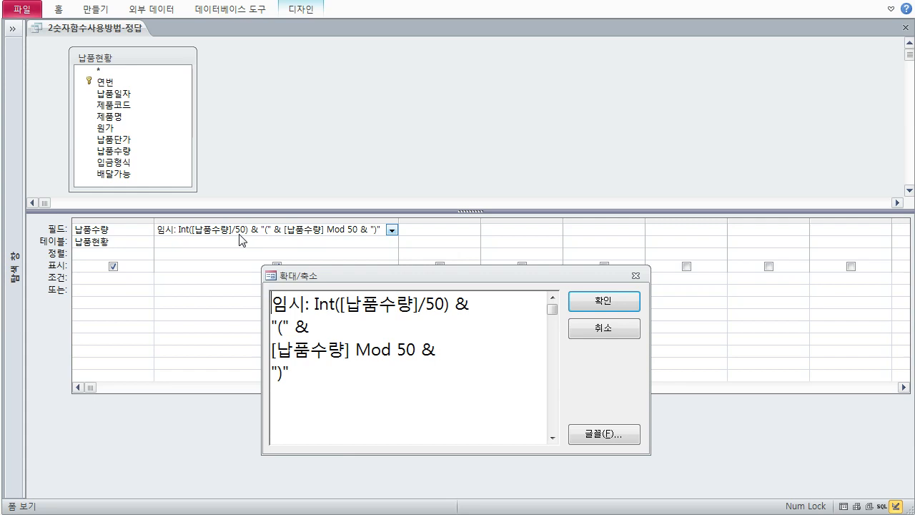
pyautogui.hotkey('ctrl', 'shift', 'd')
pyautogui.moveTo(446, 121)
pyautogui.mouseDown()
pyautogui.moveTo(439, 127)
pyautogui.moveTo(465, 129)
pyautogui.moveTo(498, 163)
pyautogui.moveTo(538, 148)
pyautogui.mouseUp()
pyautogui.moveTo(542, 146); pyautogui.dragTo(549, 155)
pyautogui.moveTo(550, 146)
pyautogui.mouseDown()
pyautogui.moveTo(542, 156)
pyautogui.moveTo(600, 154)
pyautogui.mouseUp()
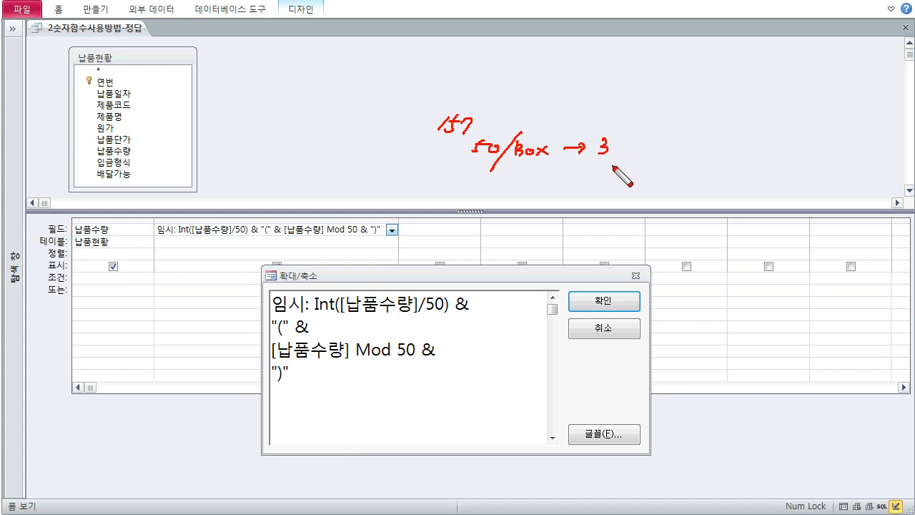
pyautogui.moveTo(501, 178)
pyautogui.mouseDown()
pyautogui.moveTo(535, 187)
pyautogui.moveTo(545, 175)
pyautogui.moveTo(546, 194)
pyautogui.moveTo(580, 188)
pyautogui.moveTo(604, 196)
pyautogui.mouseUp()
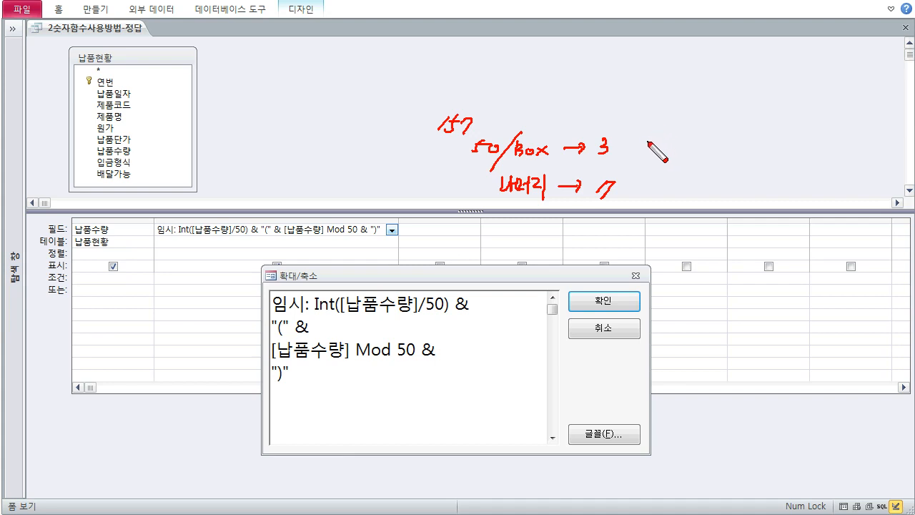
pyautogui.moveTo(632, 148)
pyautogui.mouseDown()
pyautogui.moveTo(688, 143)
pyautogui.moveTo(715, 154)
pyautogui.moveTo(721, 143)
pyautogui.moveTo(727, 170)
pyautogui.mouseUp()
pyautogui.moveTo(741, 133)
pyautogui.mouseDown()
pyautogui.moveTo(739, 170)
pyautogui.moveTo(775, 136)
pyautogui.moveTo(832, 139)
pyautogui.moveTo(826, 151)
pyautogui.moveTo(837, 159)
pyautogui.moveTo(849, 133)
pyautogui.moveTo(840, 152)
pyautogui.moveTo(857, 139)
pyautogui.moveTo(865, 151)
pyautogui.mouseUp()
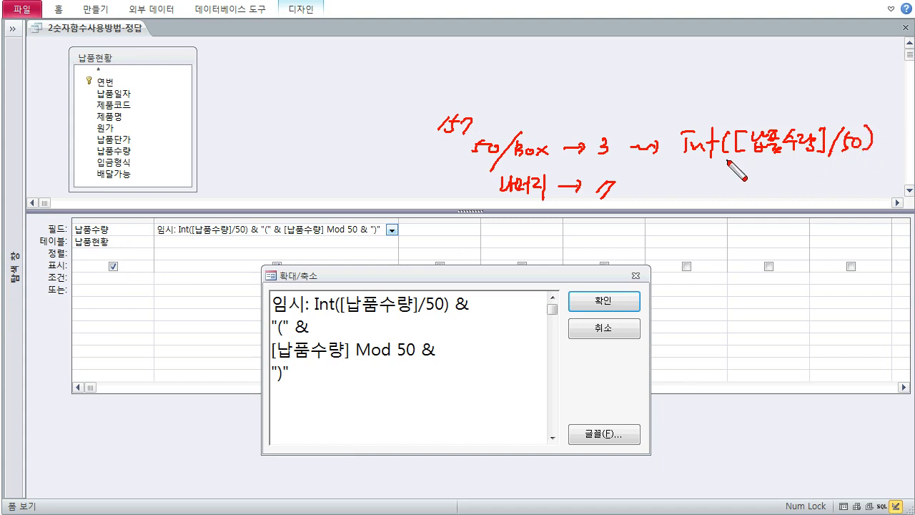
pyautogui.moveTo(304, 74)
pyautogui.mouseDown()
pyautogui.moveTo(317, 86)
pyautogui.moveTo(339, 82)
pyautogui.moveTo(341, 72)
pyautogui.moveTo(296, 90)
pyautogui.moveTo(279, 80)
pyautogui.moveTo(293, 82)
pyautogui.moveTo(286, 90)
pyautogui.mouseUp()
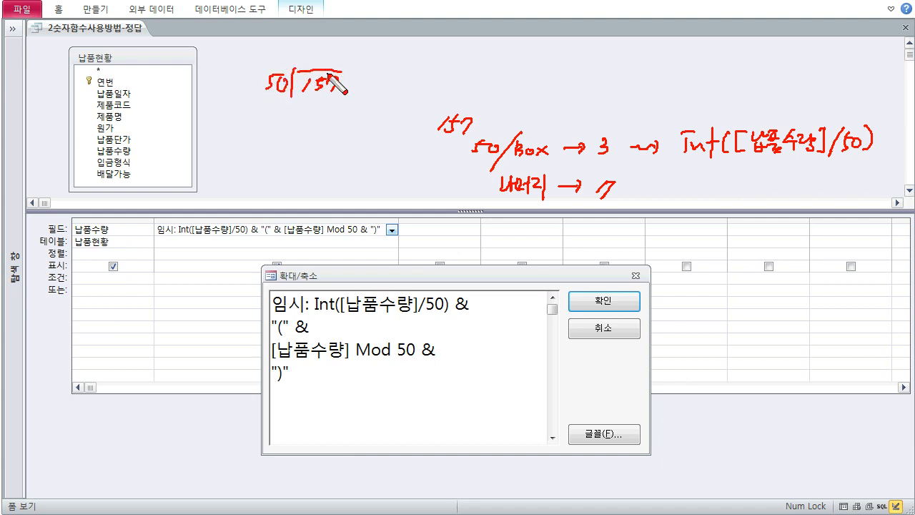
pyautogui.moveTo(333, 58); pyautogui.dragTo(336, 71)
pyautogui.moveTo(306, 102)
pyautogui.mouseDown()
pyautogui.moveTo(300, 111)
pyautogui.moveTo(329, 100)
pyautogui.moveTo(332, 137)
pyautogui.mouseUp()
pyautogui.moveTo(329, 57)
pyautogui.mouseDown()
pyautogui.moveTo(349, 54)
pyautogui.moveTo(373, 77)
pyautogui.moveTo(431, 60)
pyautogui.moveTo(468, 66)
pyautogui.moveTo(459, 58)
pyautogui.moveTo(465, 73)
pyautogui.moveTo(512, 68)
pyautogui.moveTo(504, 66)
pyautogui.mouseUp()
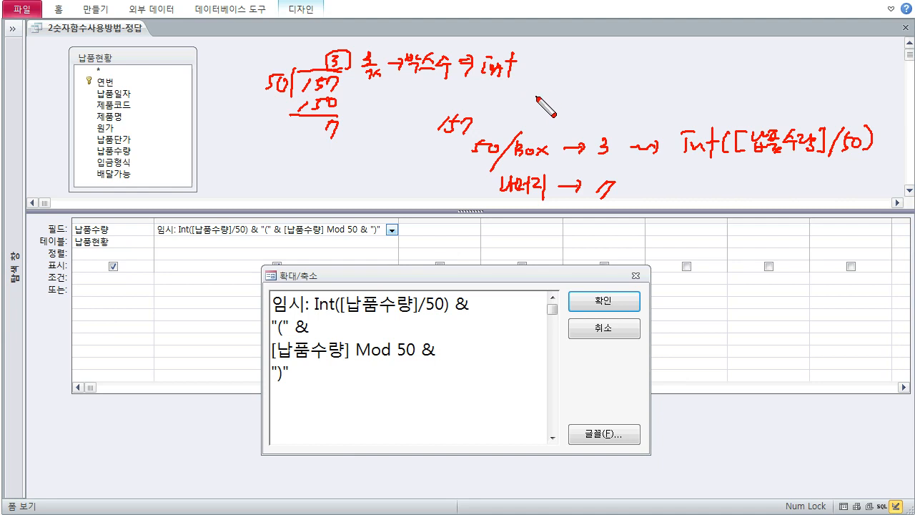
pyautogui.moveTo(336, 136)
pyautogui.mouseDown()
pyautogui.moveTo(347, 127)
pyautogui.moveTo(342, 138)
pyautogui.mouseUp()
pyautogui.moveTo(635, 192)
pyautogui.mouseDown()
pyautogui.moveTo(688, 195)
pyautogui.moveTo(718, 182)
pyautogui.moveTo(719, 194)
pyautogui.moveTo(760, 188)
pyautogui.moveTo(763, 195)
pyautogui.mouseUp()
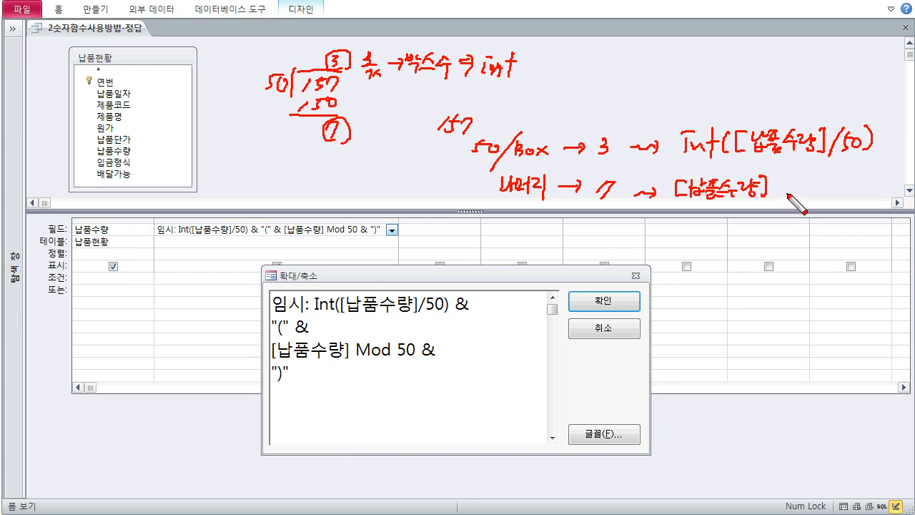
pyautogui.moveTo(779, 192)
pyautogui.mouseDown()
pyautogui.moveTo(818, 183)
pyautogui.moveTo(844, 196)
pyautogui.moveTo(860, 186)
pyautogui.mouseUp()
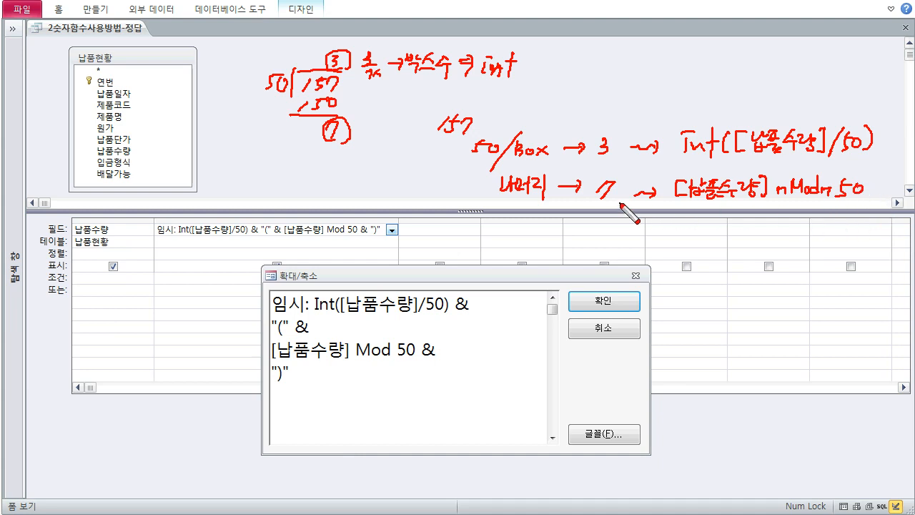
pyautogui.moveTo(349, 141)
pyautogui.mouseDown()
pyautogui.moveTo(359, 151)
pyautogui.moveTo(394, 145)
pyautogui.moveTo(360, 166)
pyautogui.moveTo(397, 168)
pyautogui.moveTo(382, 184)
pyautogui.moveTo(397, 183)
pyautogui.mouseUp()
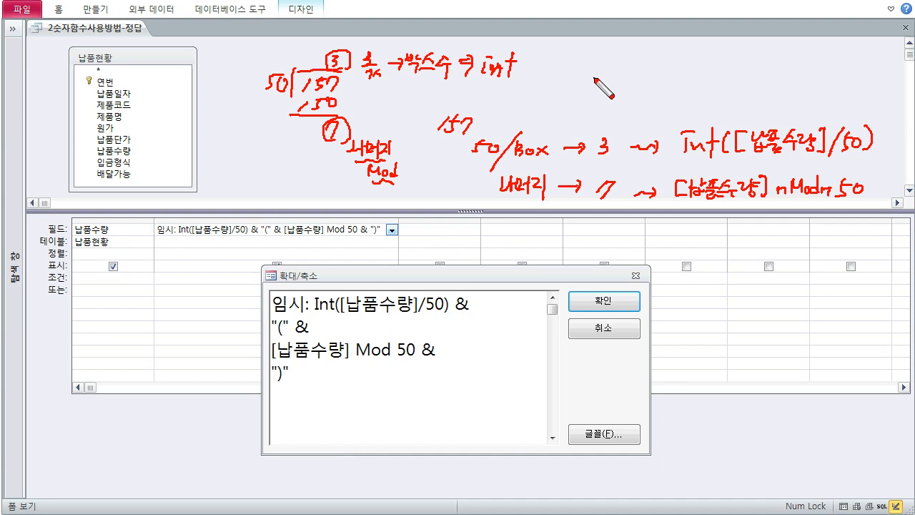
pyautogui.moveTo(581, 61)
pyautogui.mouseDown()
pyautogui.moveTo(578, 71)
pyautogui.moveTo(635, 60)
pyautogui.moveTo(658, 67)
pyautogui.mouseUp()
pyautogui.moveTo(662, 57)
pyautogui.mouseDown()
pyautogui.moveTo(663, 68)
pyautogui.moveTo(717, 66)
pyautogui.moveTo(735, 55)
pyautogui.moveTo(730, 69)
pyautogui.mouseUp()
pyautogui.moveTo(741, 50); pyautogui.dragTo(743, 67)
pyautogui.moveTo(685, 72); pyautogui.dragTo(734, 72)
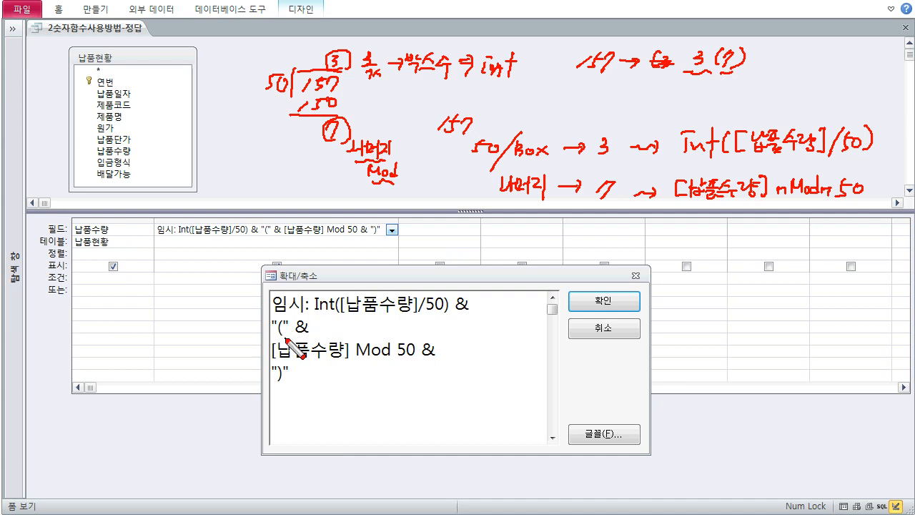
pyautogui.moveTo(284, 318); pyautogui.dragTo(286, 335)
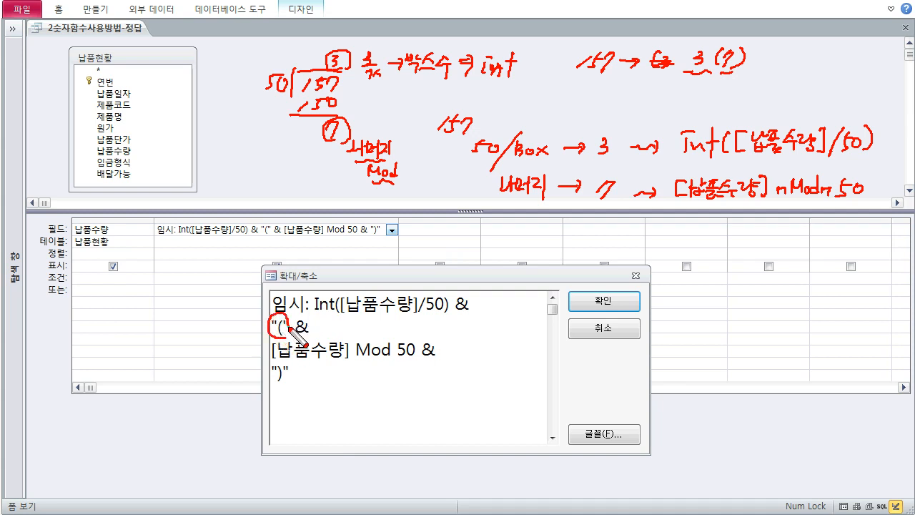
pyautogui.moveTo(273, 387)
pyautogui.mouseDown()
pyautogui.moveTo(280, 369)
pyautogui.moveTo(284, 386)
pyautogui.mouseUp()
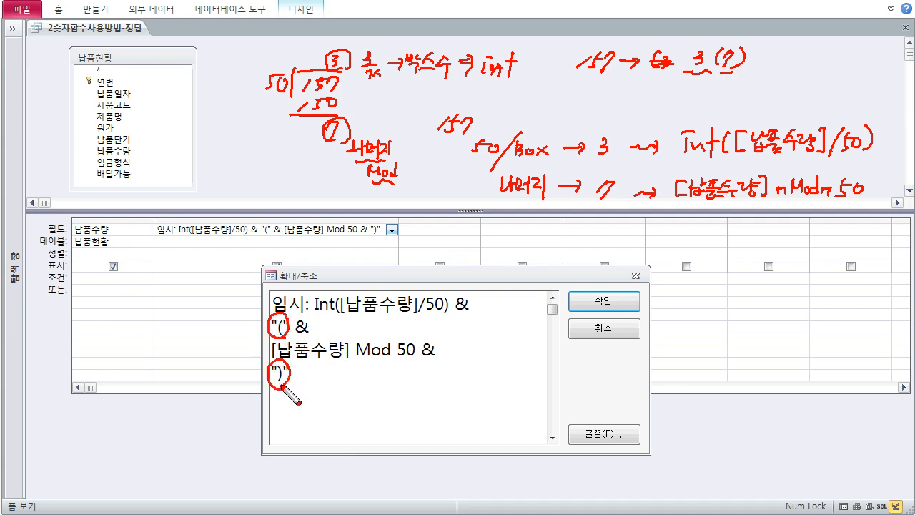
pyautogui.moveTo(453, 319); pyautogui.dragTo(469, 319)
pyautogui.moveTo(295, 336); pyautogui.dragTo(309, 336)
pyautogui.moveTo(422, 364); pyautogui.dragTo(437, 364)
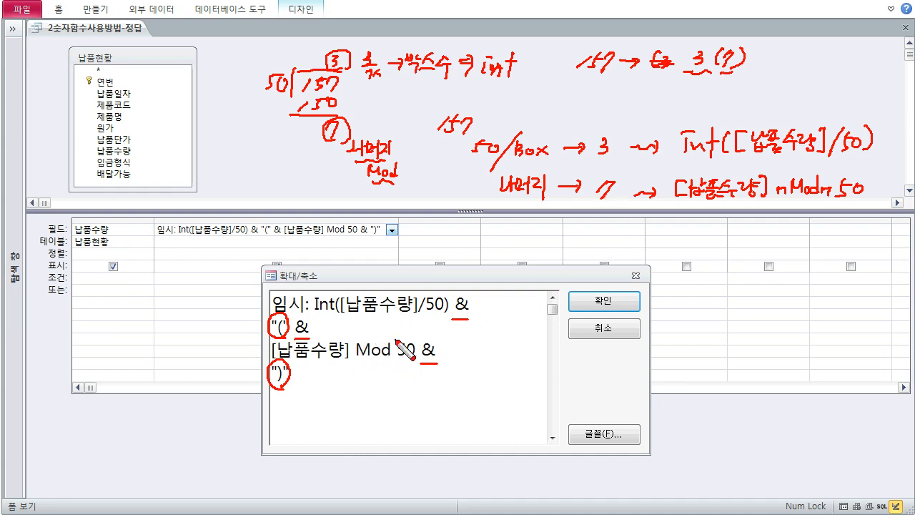
pyautogui.moveTo(357, 362); pyautogui.dragTo(373, 362)
pyautogui.moveTo(315, 317); pyautogui.dragTo(336, 317)
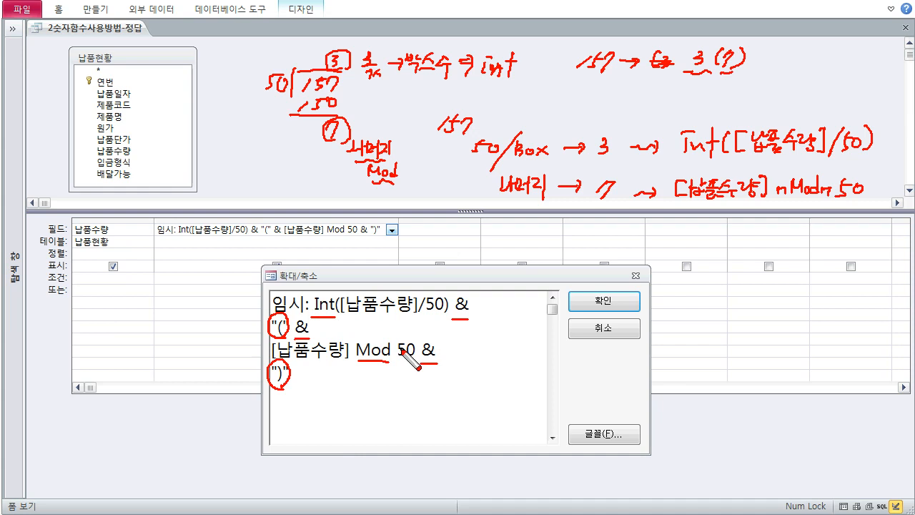
pyautogui.press('Escape')
# - Accept the enlarged 임시 expression and check its results against the 납품수량 values in Datasheet view
pyautogui.click(590, 301)
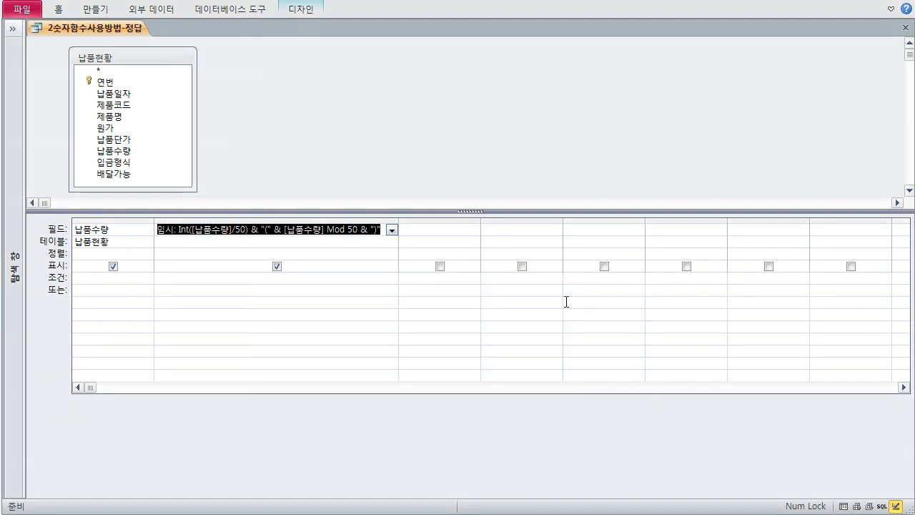
pyautogui.rightClick(130, 29)
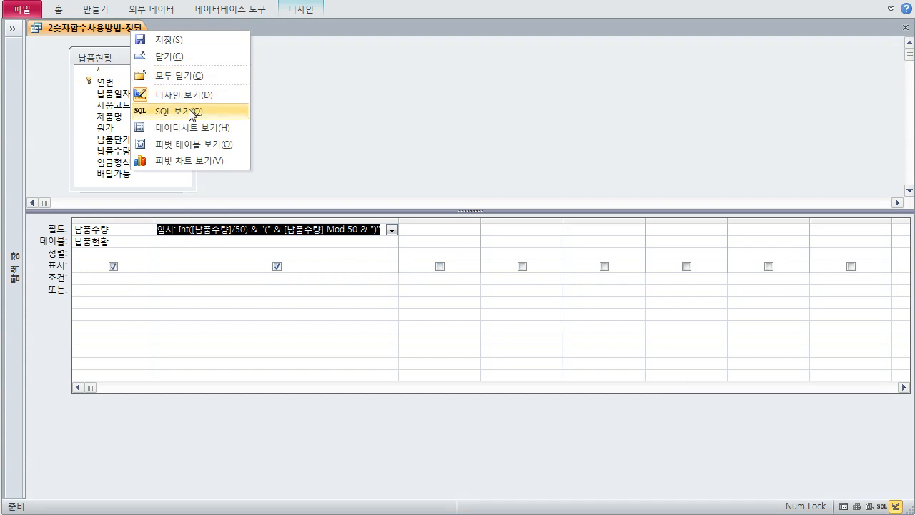
pyautogui.click(189, 129)
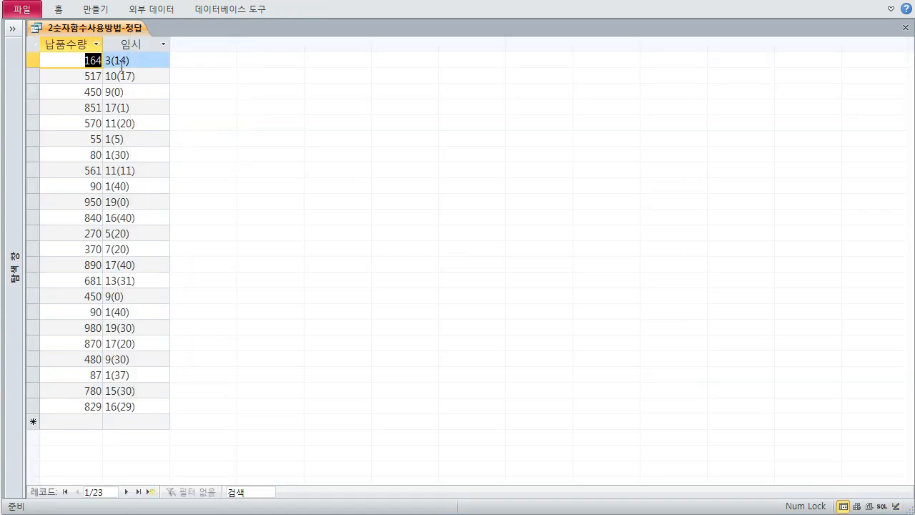
pyautogui.click(138, 60)
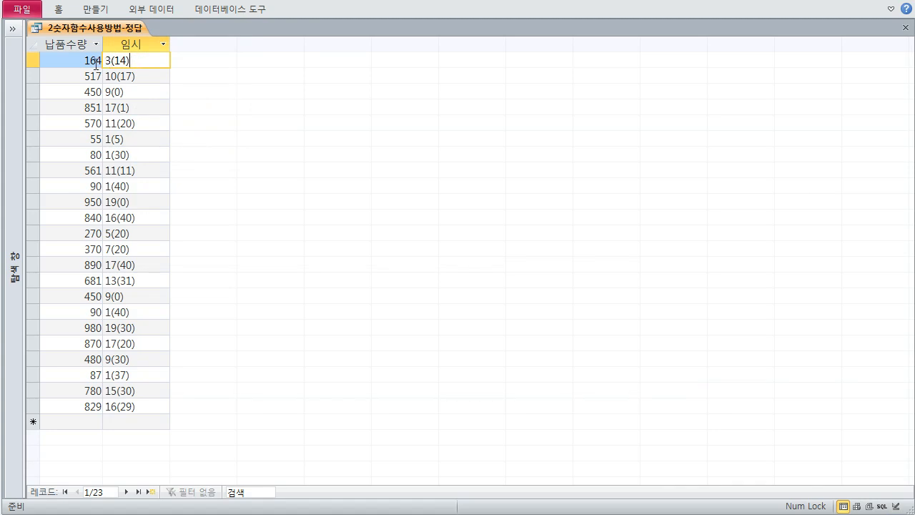
pyautogui.click(126, 92)
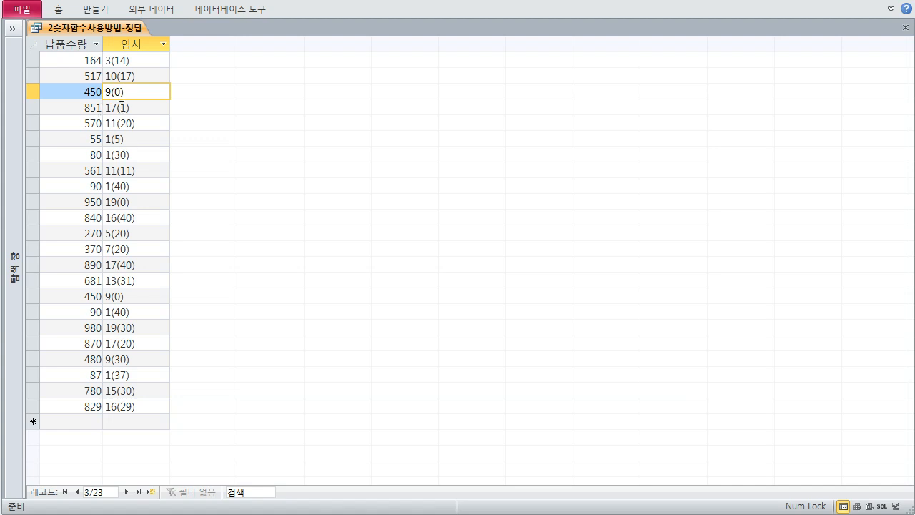
pyautogui.click(121, 107)
pyautogui.press('Down')
pyautogui.press('Down')
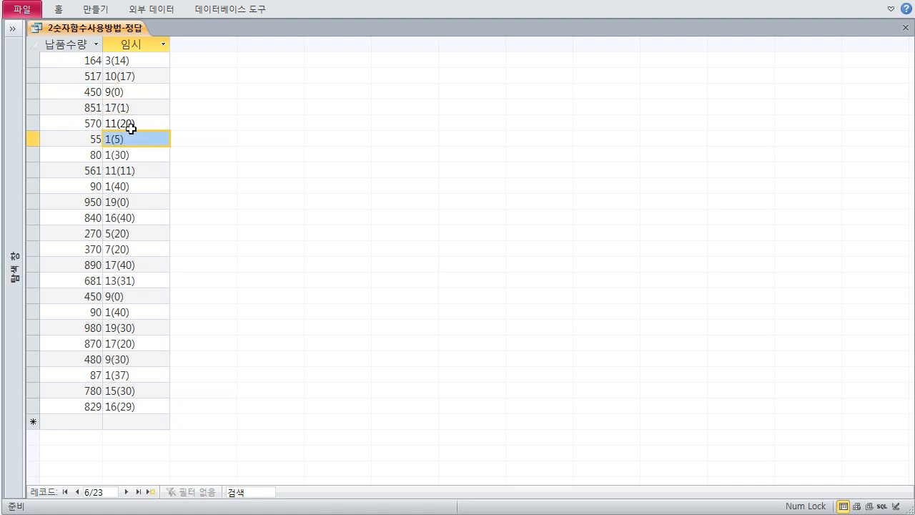
pyautogui.rightClick(87, 30)
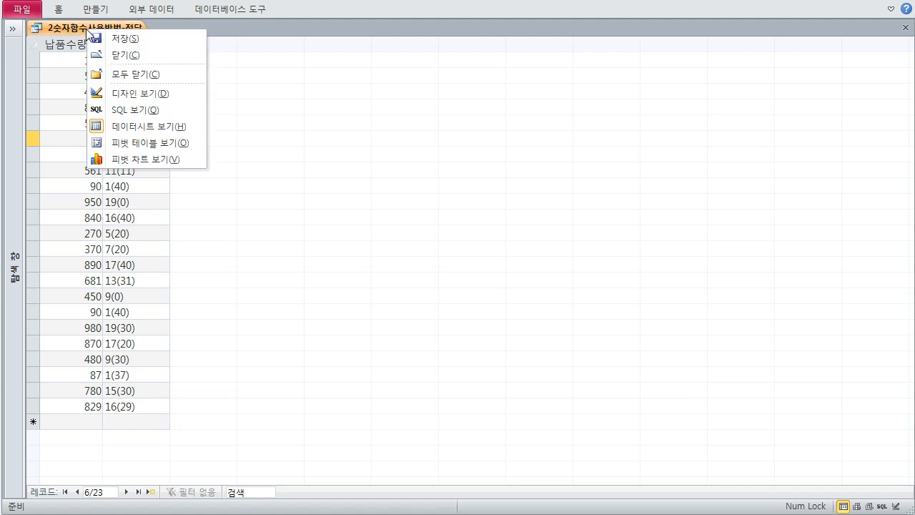
pyautogui.click(131, 102)
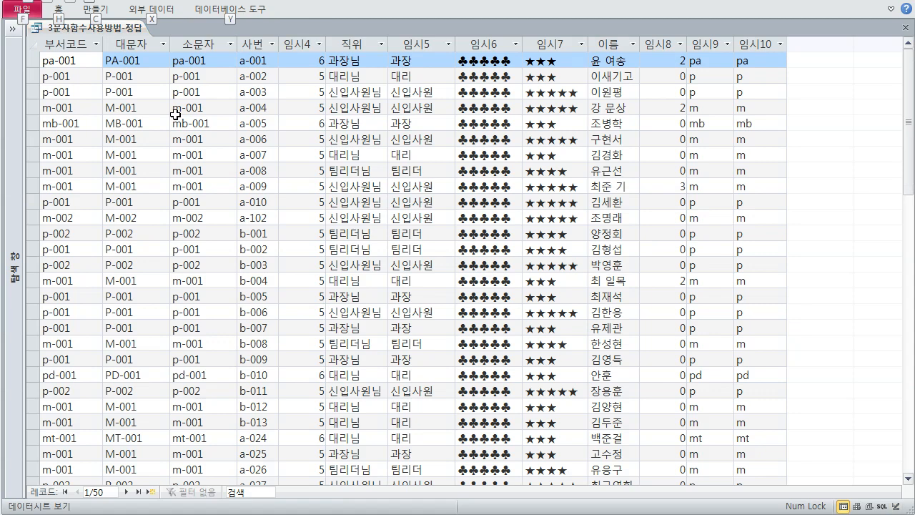
# - Show the 3문자함수사용방법-정답 query in Design view with a taller table area and the 부서코드, 대문자 and 소문자 columns fitted to their contents
pyautogui.click(189, 25)
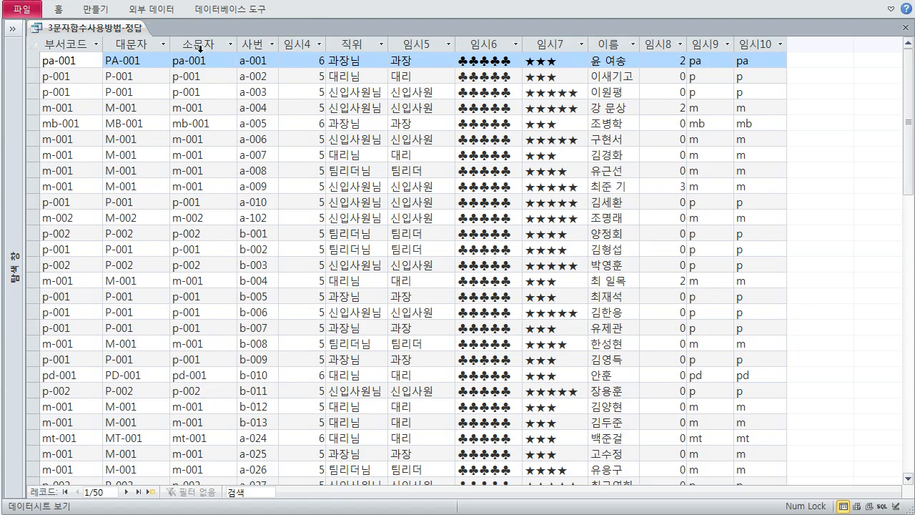
pyautogui.rightClick(123, 31)
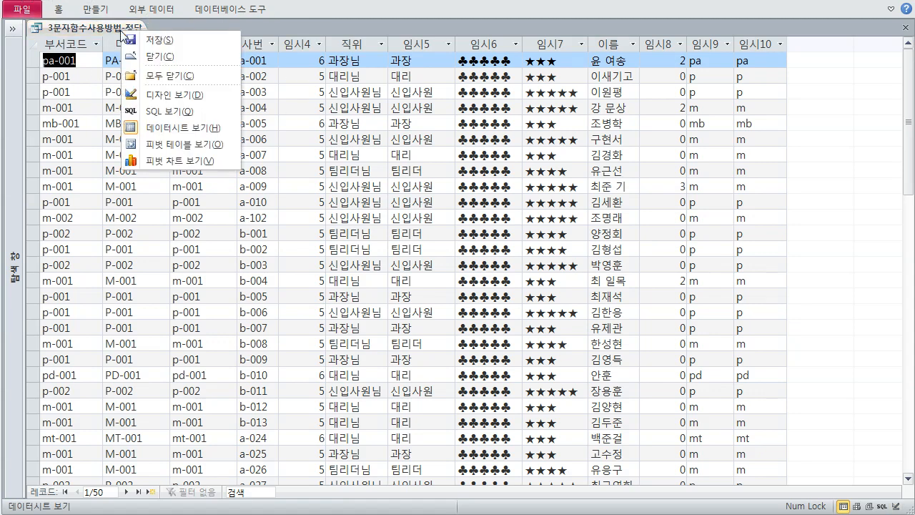
pyautogui.click(171, 96)
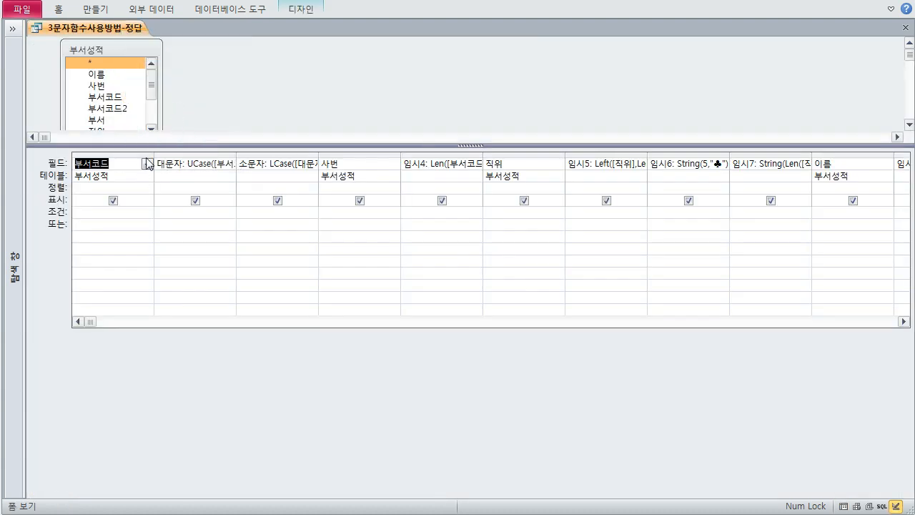
pyautogui.moveTo(165, 144); pyautogui.dragTo(167, 207)
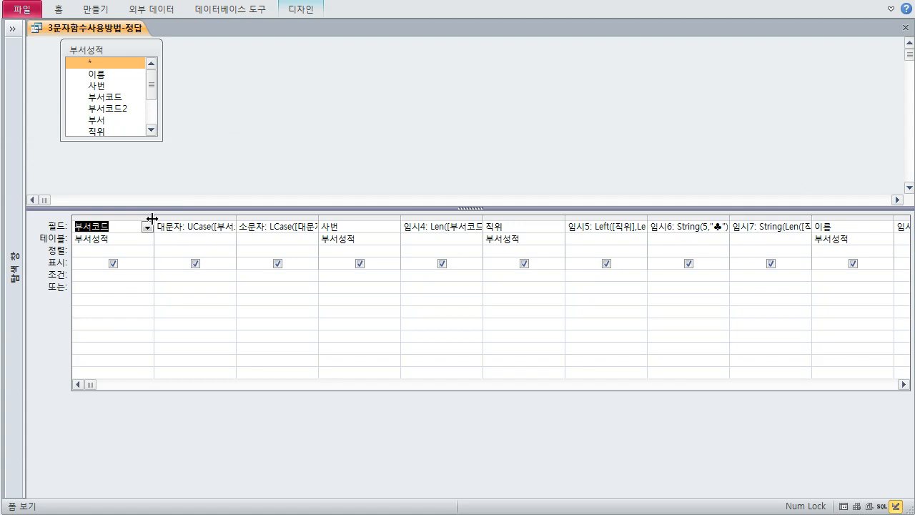
pyautogui.doubleClick(152, 218)
pyautogui.doubleClick(209, 219)
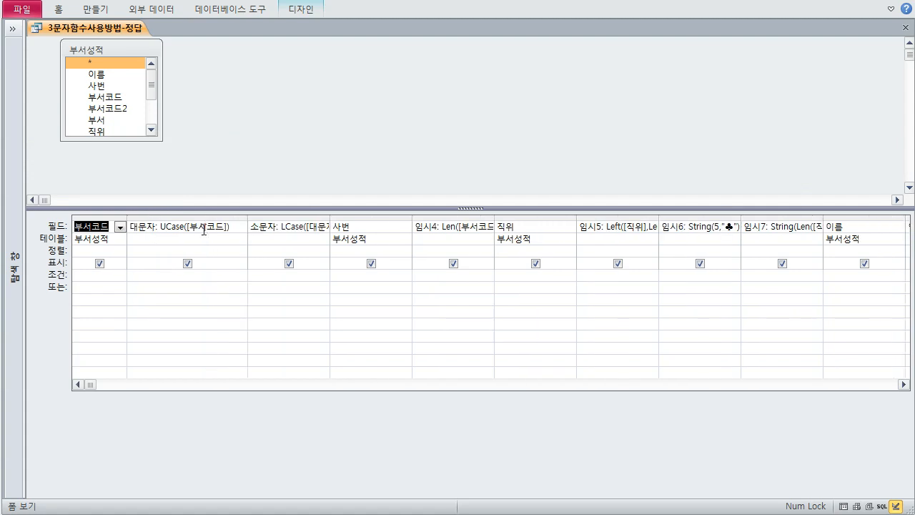
pyautogui.click(204, 227)
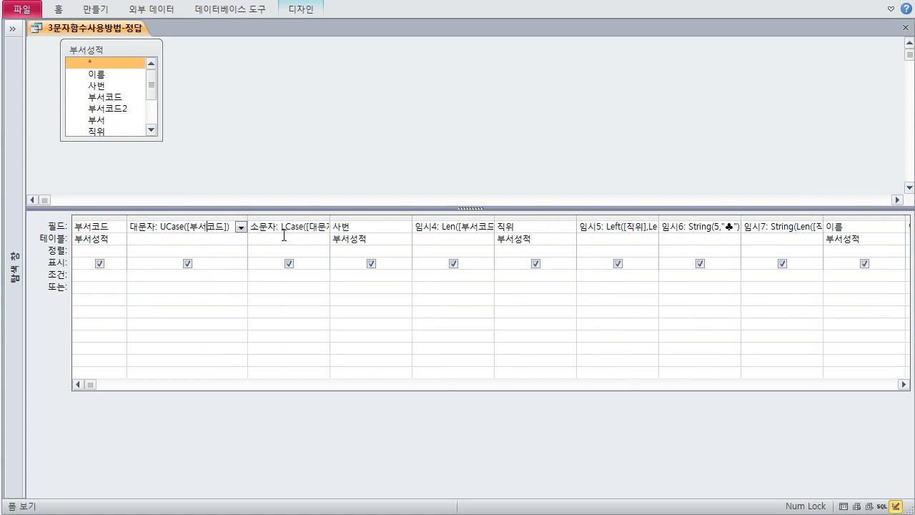
pyautogui.doubleClick(330, 214)
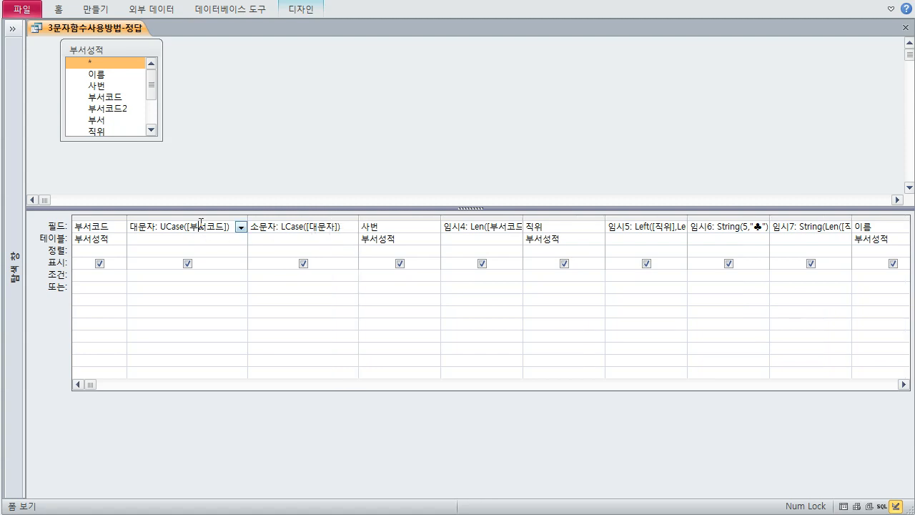
# - Read the 대문자 field's UCase expression in the enlarged Zoom view and close it without changes
pyautogui.hotkey('shift', 'F2')
pyautogui.click(301, 187)
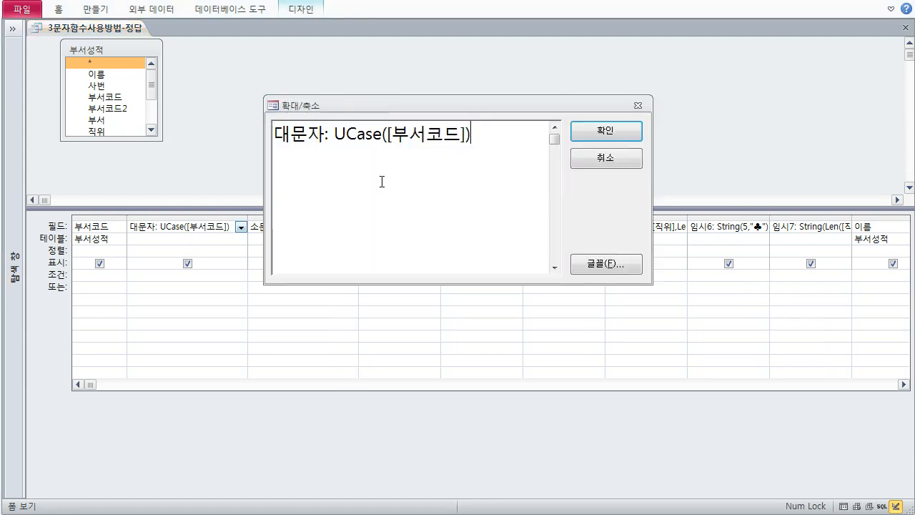
pyautogui.click(595, 160)
# - Compare the 대문자 and 소문자 results for the first record in Datasheet view and return to Design view
pyautogui.rightClick(62, 26)
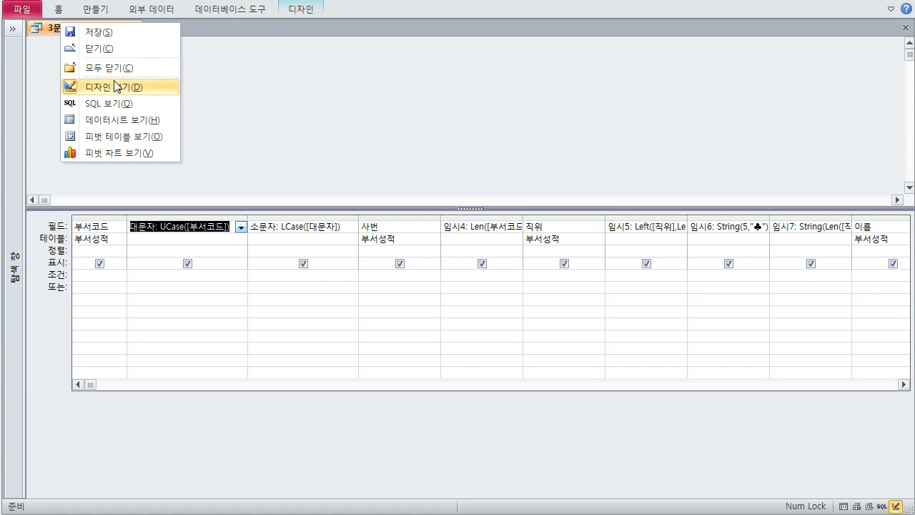
pyautogui.click(118, 119)
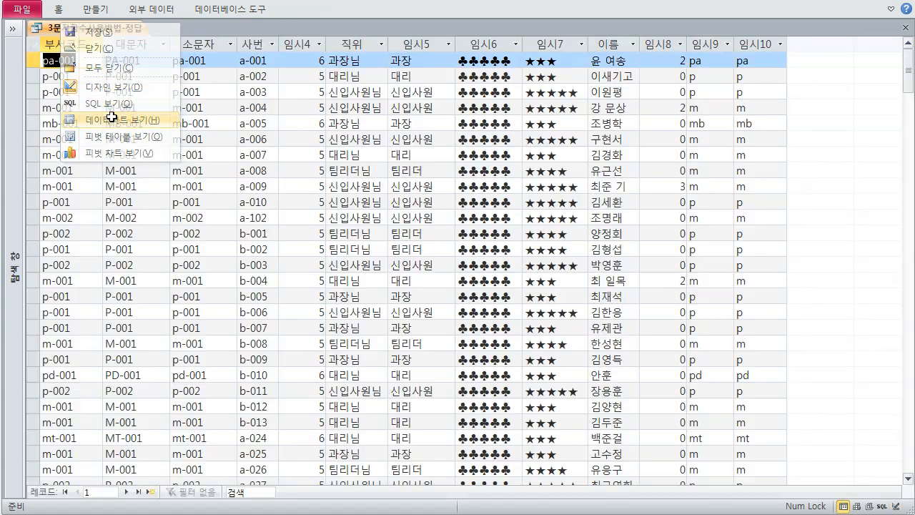
pyautogui.click(133, 60)
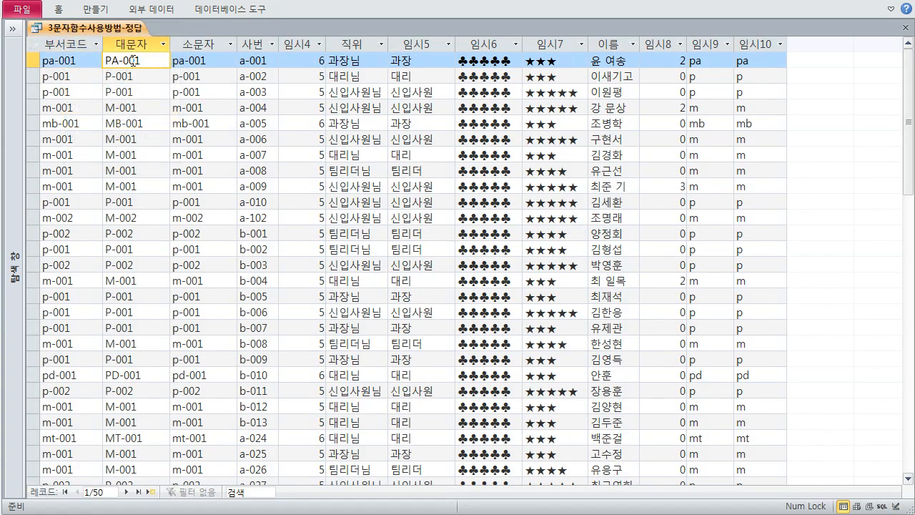
pyautogui.click(195, 60)
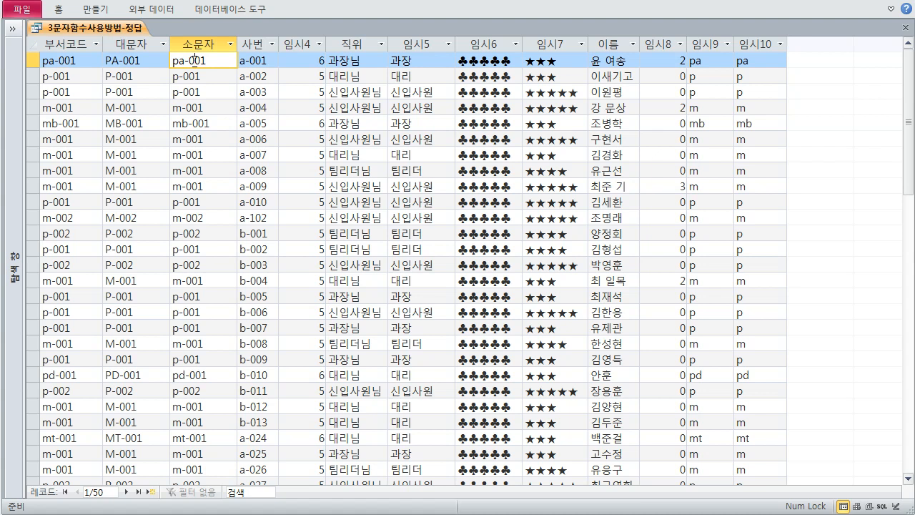
pyautogui.rightClick(123, 29)
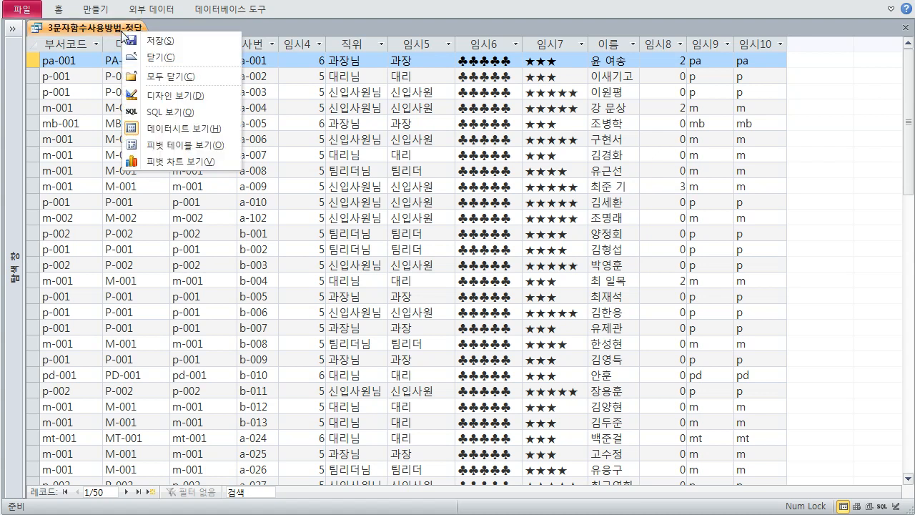
pyautogui.click(164, 95)
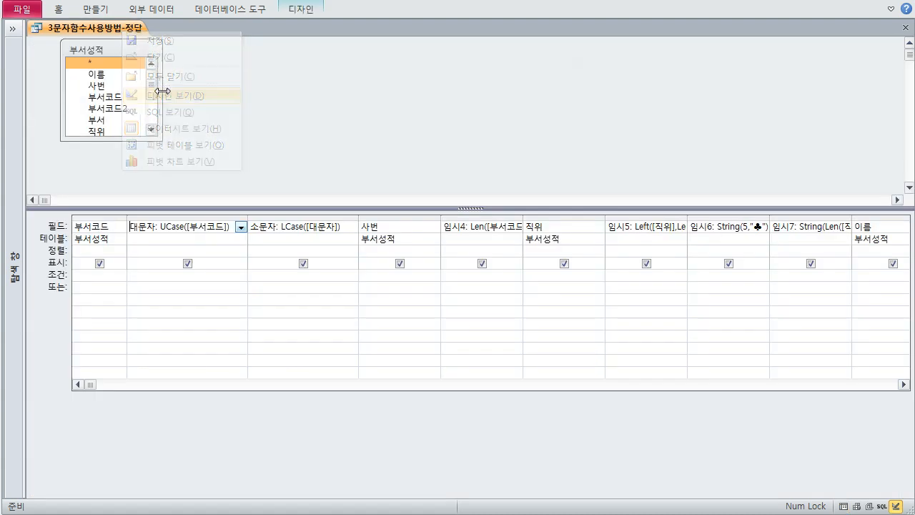
# - Narrow the 사번 column in the design grid and show the query in Datasheet view
pyautogui.click(374, 225)
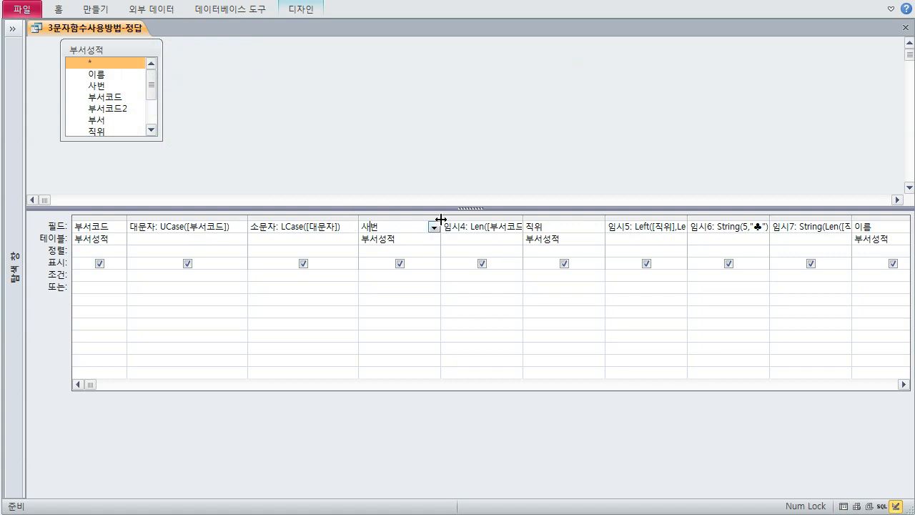
pyautogui.moveTo(441, 219); pyautogui.dragTo(414, 219)
pyautogui.rightClick(105, 30)
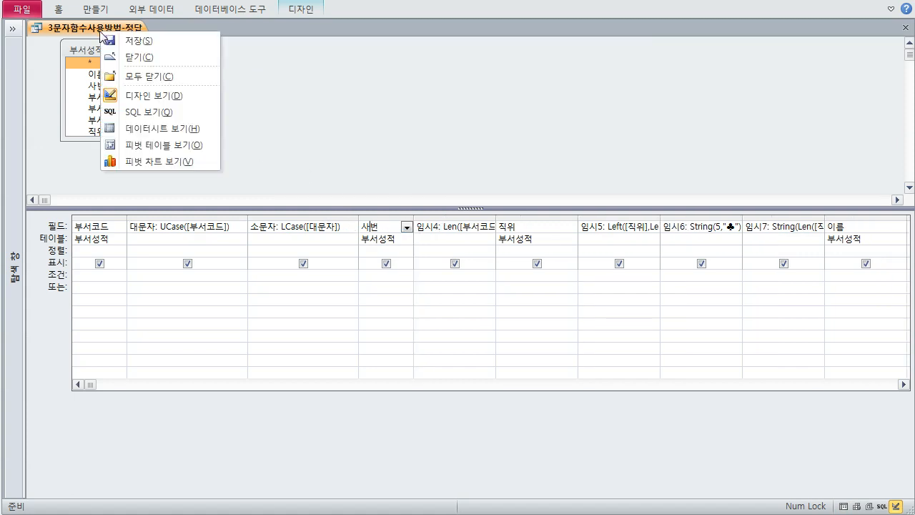
pyautogui.click(141, 136)
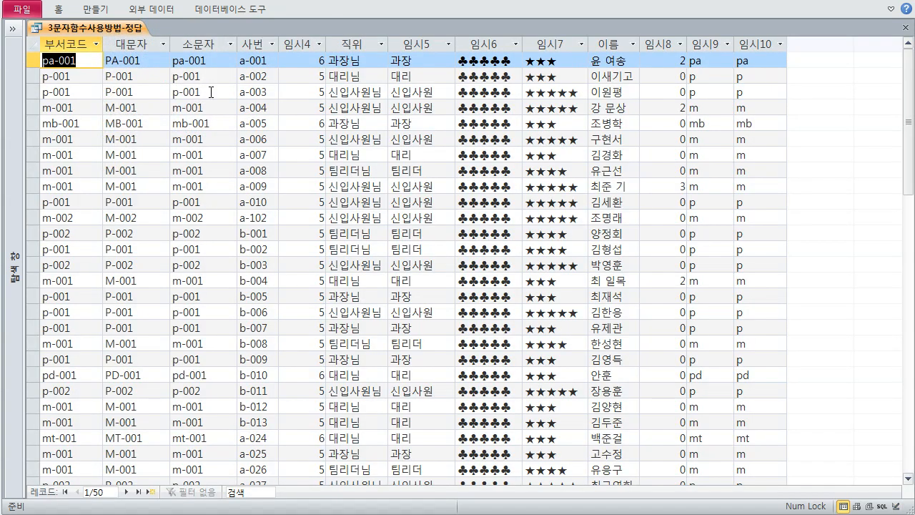
# - Look through the 부서코드, 대문자 and 소문자 values down the records and return to Design view
pyautogui.scroll(-5, 258, 161)
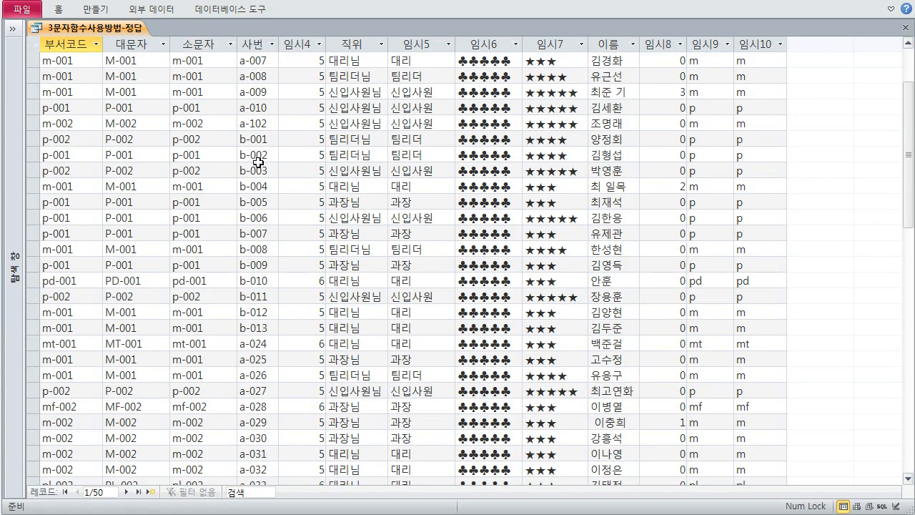
pyautogui.scroll(-4, 256, 165)
pyautogui.scroll(2, 254, 165)
pyautogui.scroll(7, 254, 165)
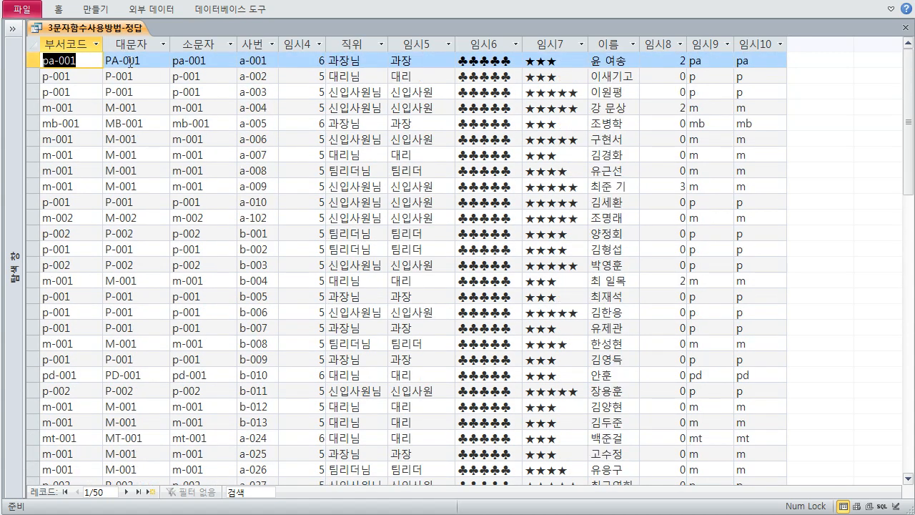
pyautogui.rightClick(113, 32)
pyautogui.click(169, 100)
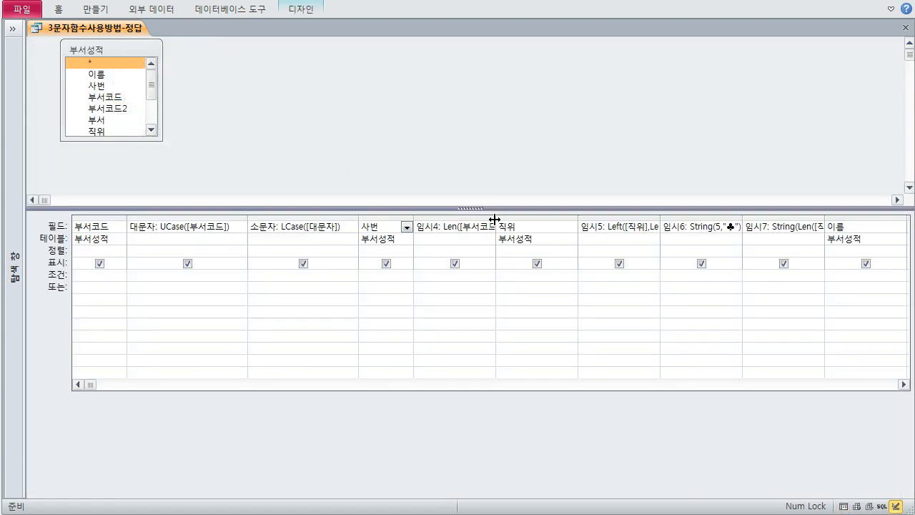
# - Fit the 임시4 column to its contents and read its Len expression in the enlarged Zoom view, accepting it as is
pyautogui.doubleClick(494, 226)
pyautogui.click(489, 227)
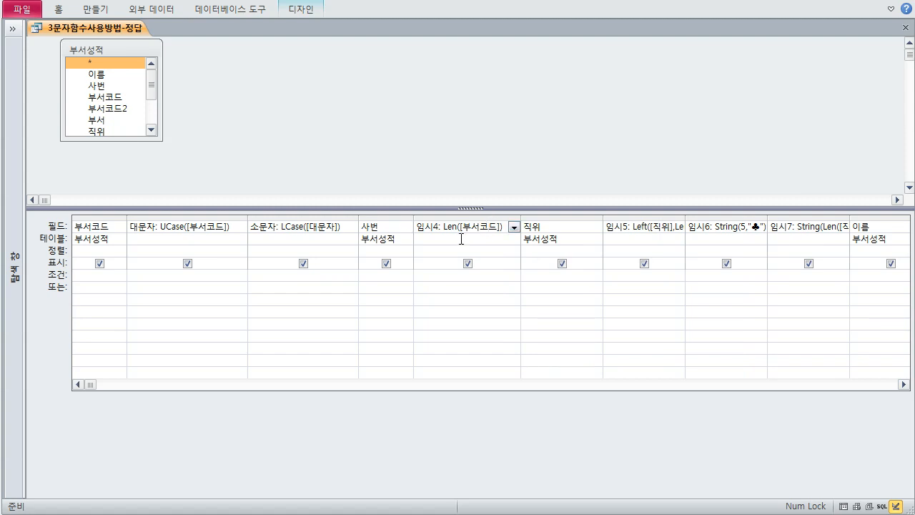
pyautogui.hotkey('shift', 'F2')
pyautogui.click(405, 173)
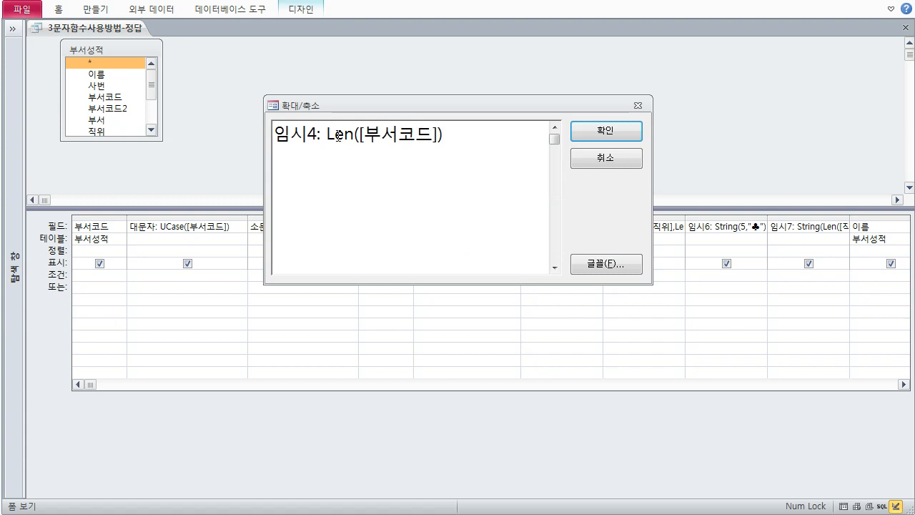
pyautogui.moveTo(336, 135); pyautogui.dragTo(439, 136)
pyautogui.click(381, 146)
pyautogui.click(588, 136)
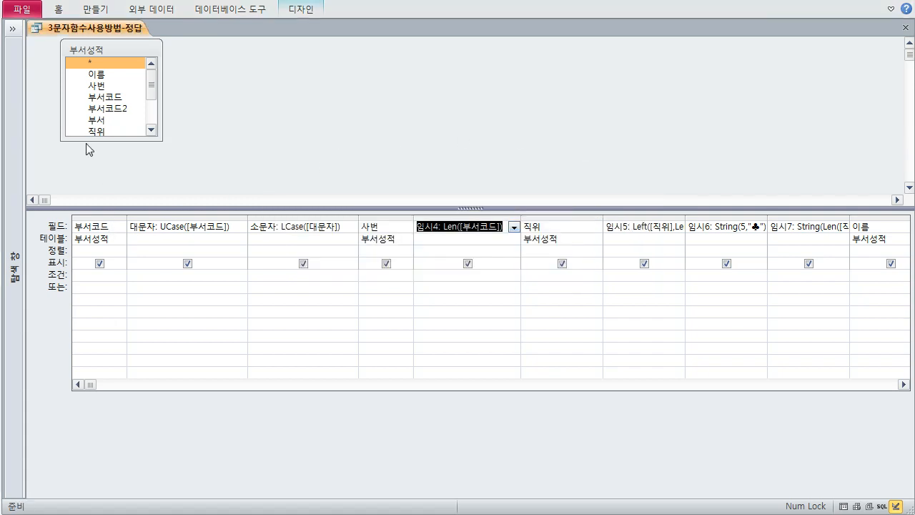
# - Compare the 부서코드 values of the first five records with their 임시4 lengths in Datasheet view
pyautogui.rightClick(50, 29)
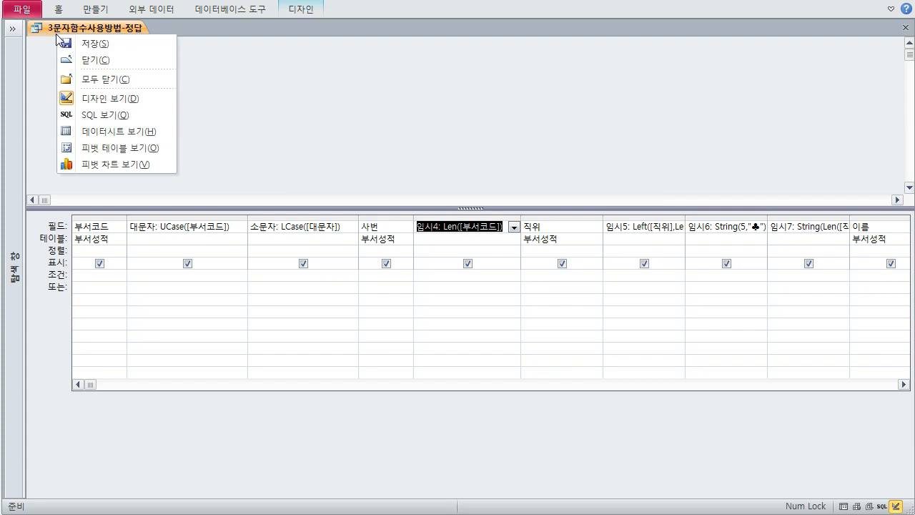
pyautogui.click(113, 134)
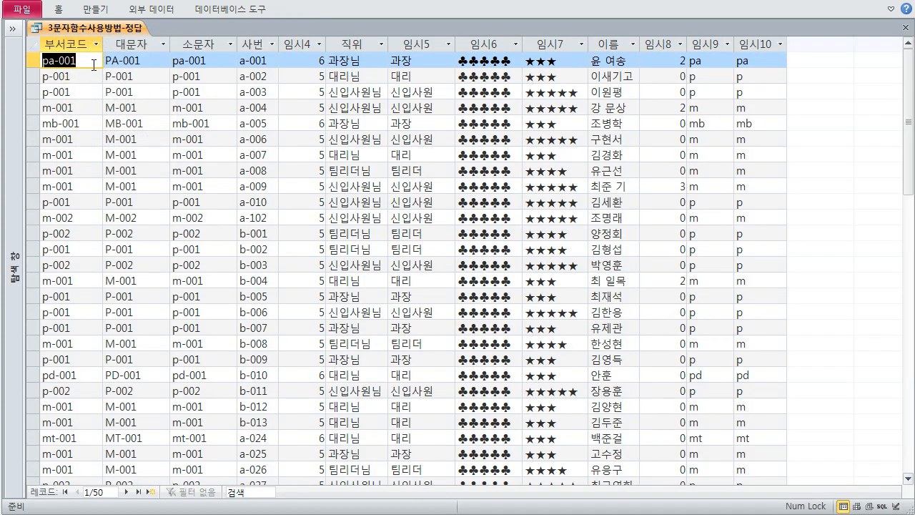
pyautogui.click(93, 66)
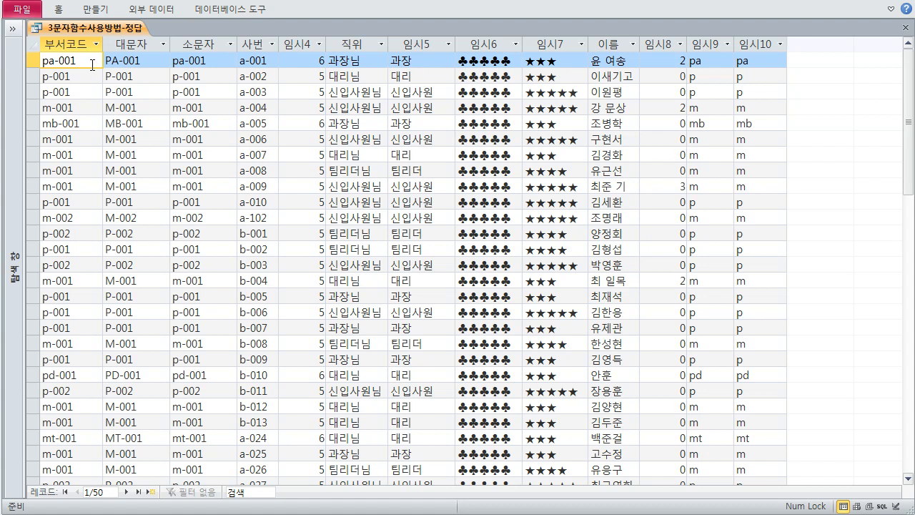
pyautogui.click(78, 79)
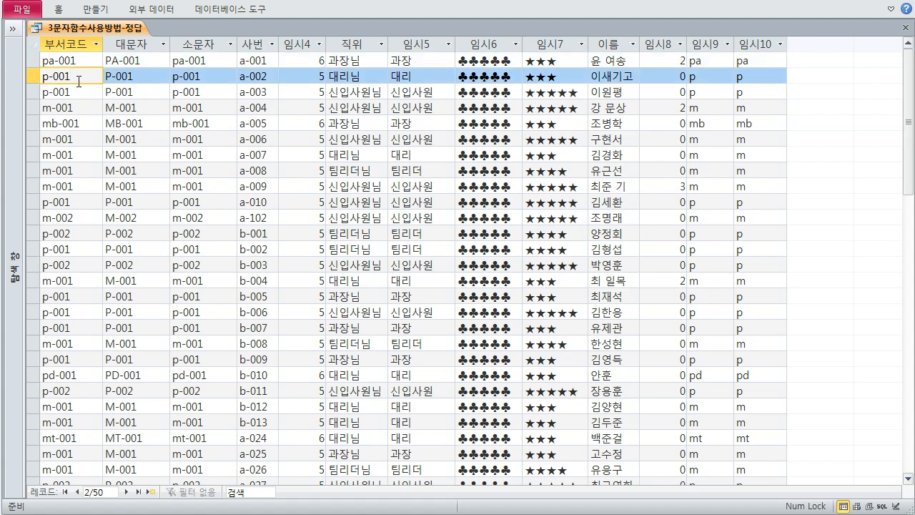
pyautogui.click(79, 90)
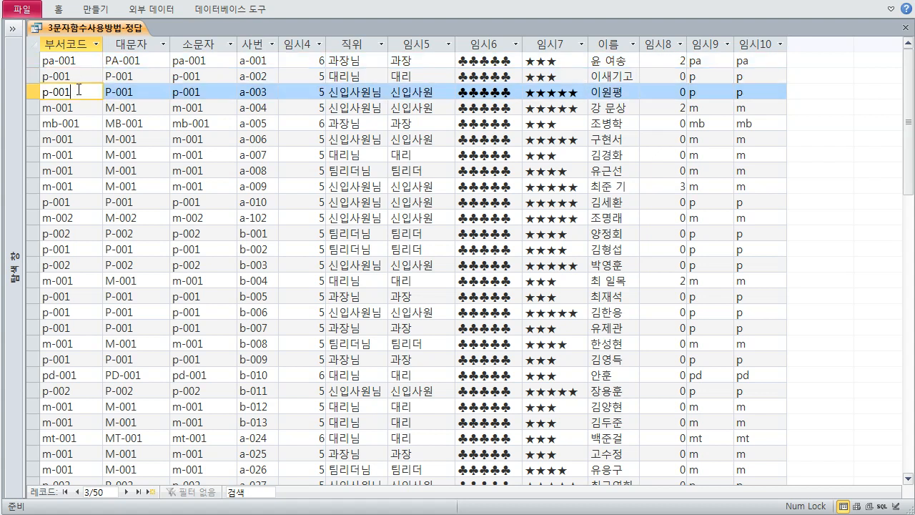
pyautogui.click(78, 108)
pyautogui.click(77, 123)
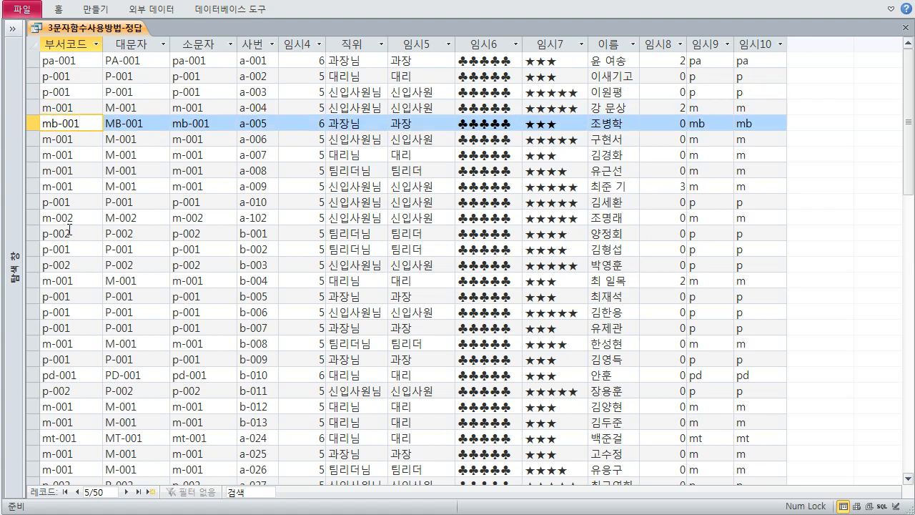
# - Compare the pd-001 and master-002 department codes with their 임시4 lengths and return to Design view
pyautogui.click(76, 374)
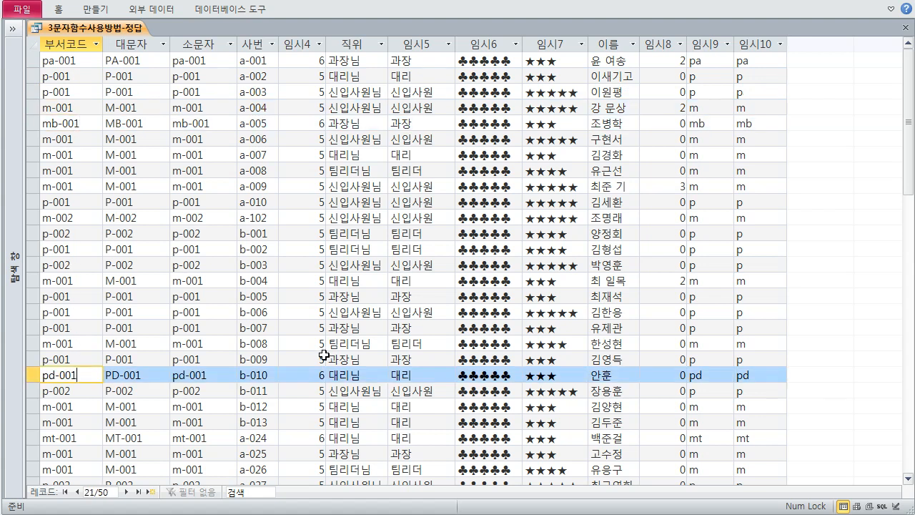
pyautogui.scroll(-6, 316, 382)
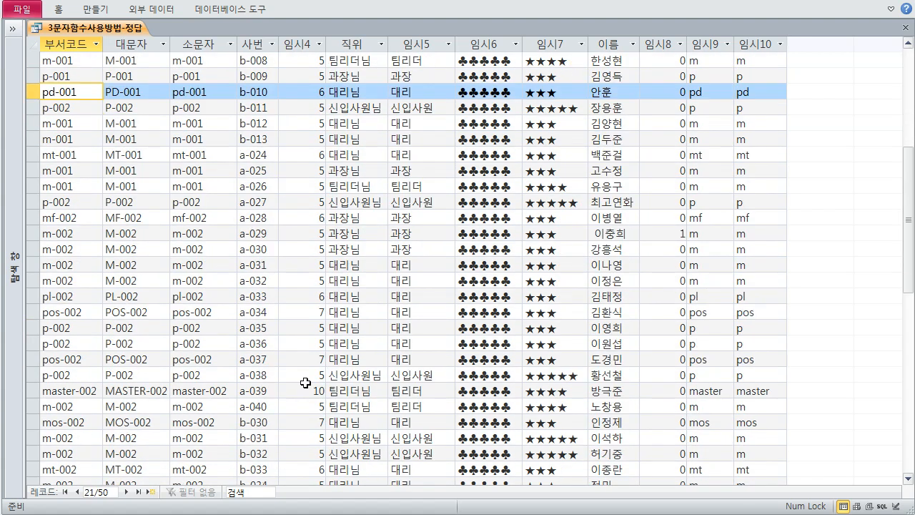
pyautogui.click(92, 391)
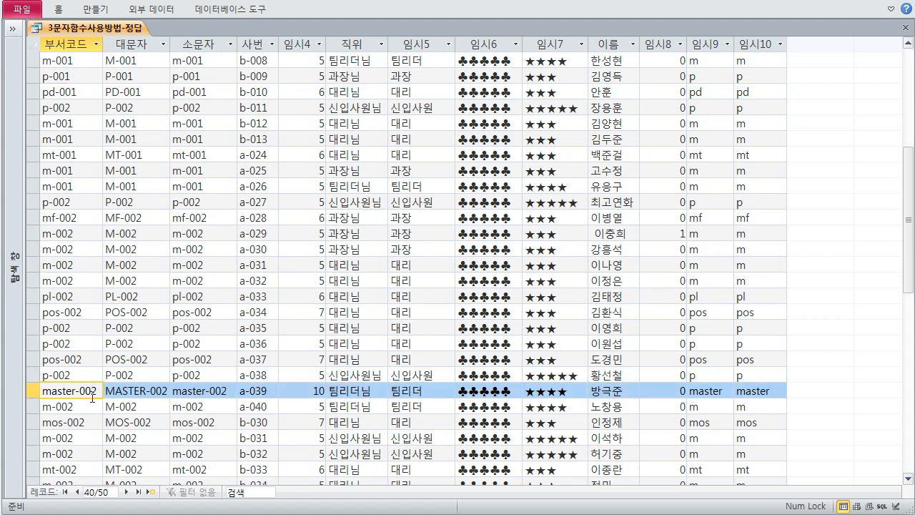
pyautogui.scroll(2, 305, 338)
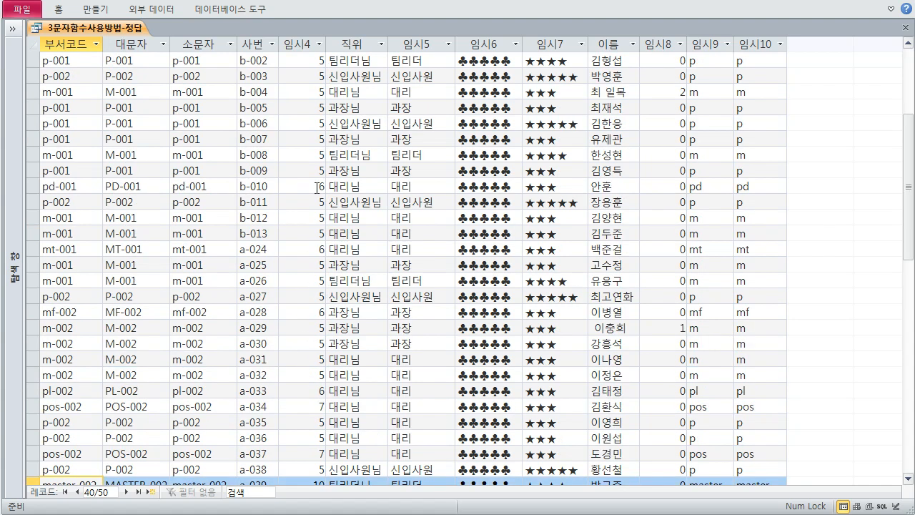
pyautogui.rightClick(120, 30)
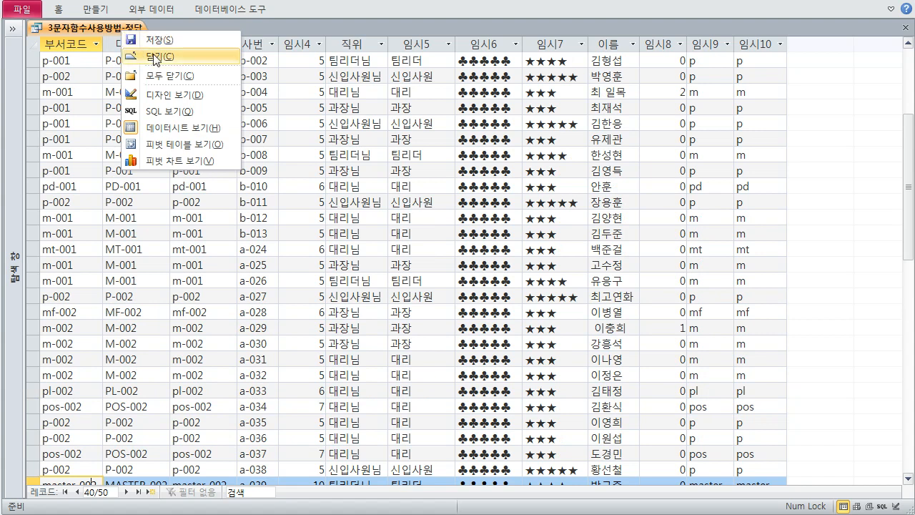
pyautogui.click(177, 102)
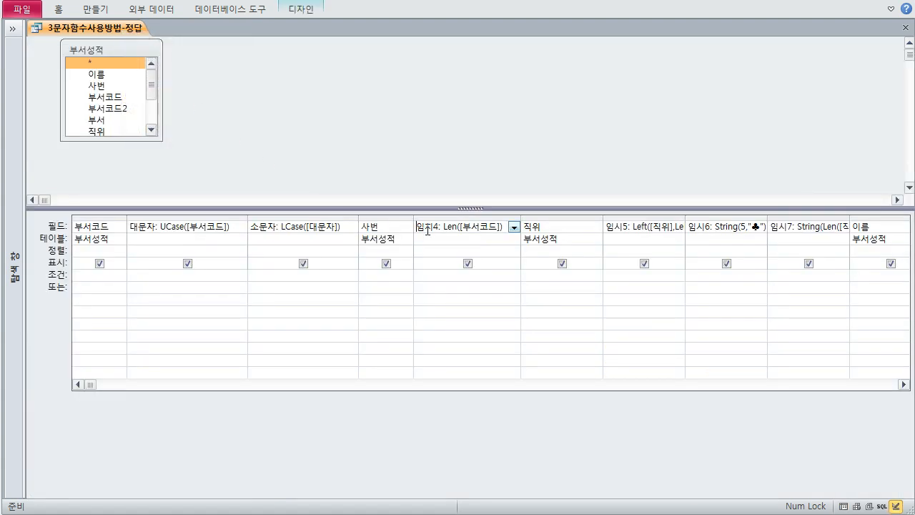
# - Narrow the 직위 column and check the 임시5 values of the first three records in Datasheet view
pyautogui.doubleClick(602, 218)
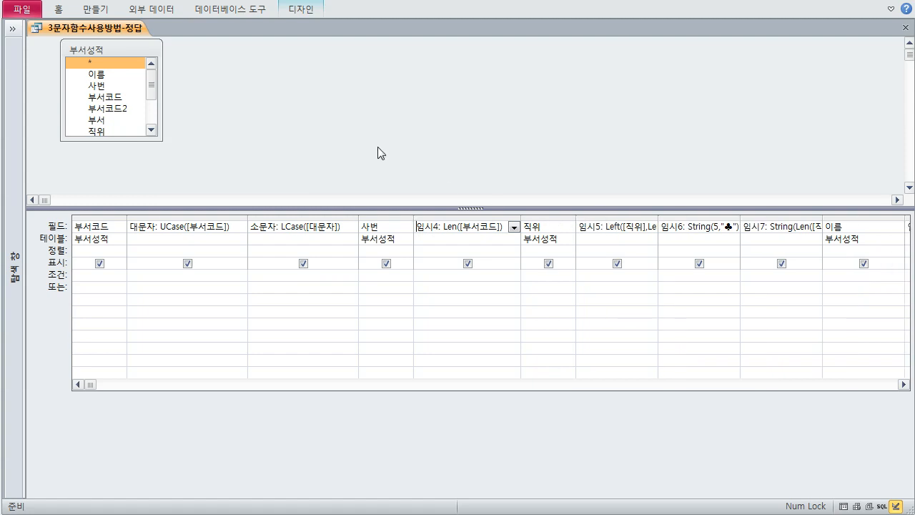
pyautogui.rightClick(117, 30)
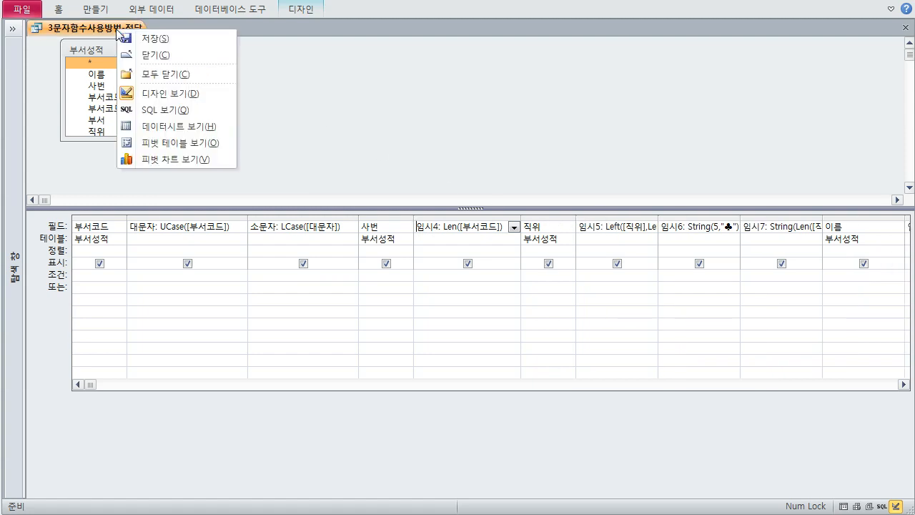
pyautogui.click(146, 126)
pyautogui.click(427, 64)
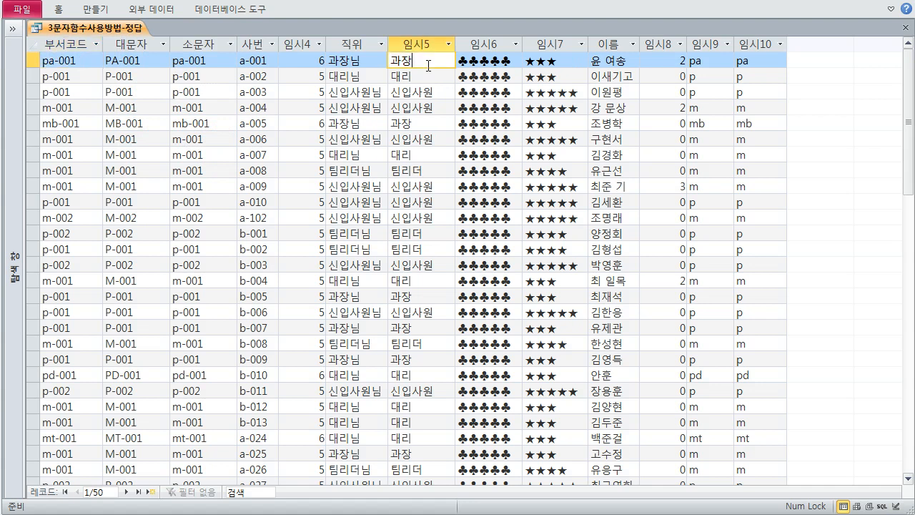
pyautogui.press('Down')
pyautogui.press('Down')
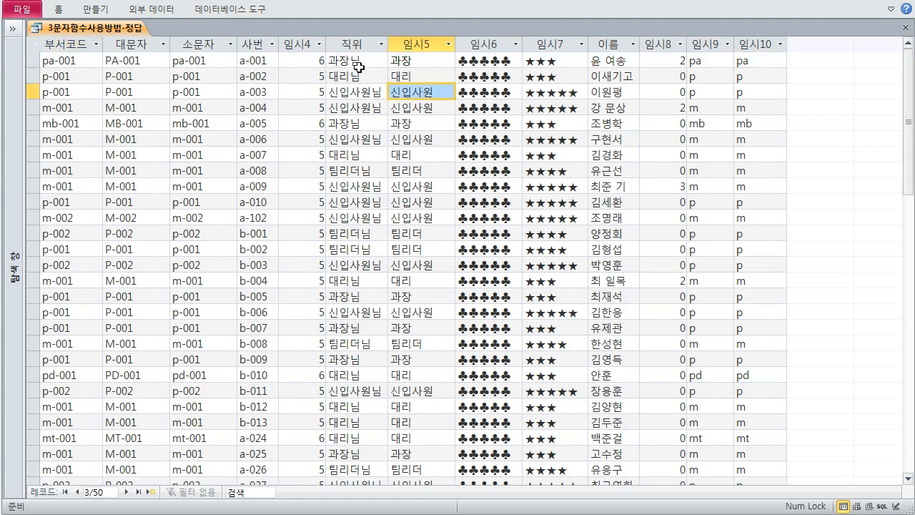
# - Compare the 직위 titles of several records, each ending in 님, with their 임시5 results and return to Design view
pyautogui.click(357, 63)
pyautogui.click(358, 92)
pyautogui.click(358, 138)
pyautogui.click(358, 170)
pyautogui.click(358, 202)
pyautogui.click(359, 214)
pyautogui.click(360, 171)
pyautogui.click(365, 124)
pyautogui.click(367, 75)
pyautogui.click(407, 63)
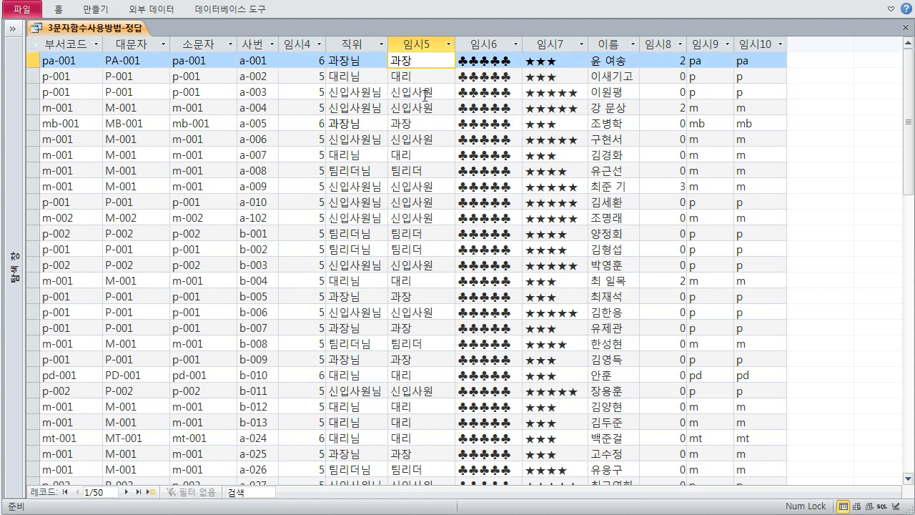
pyautogui.rightClick(119, 30)
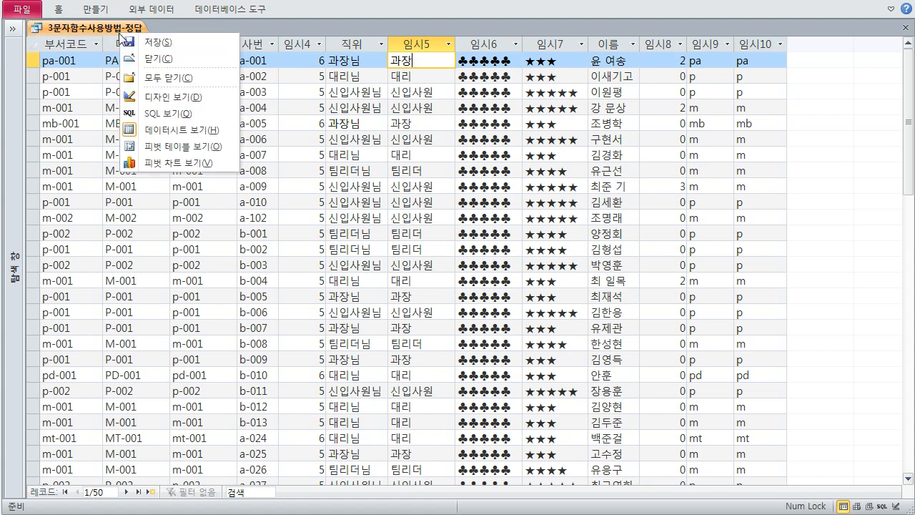
pyautogui.click(161, 97)
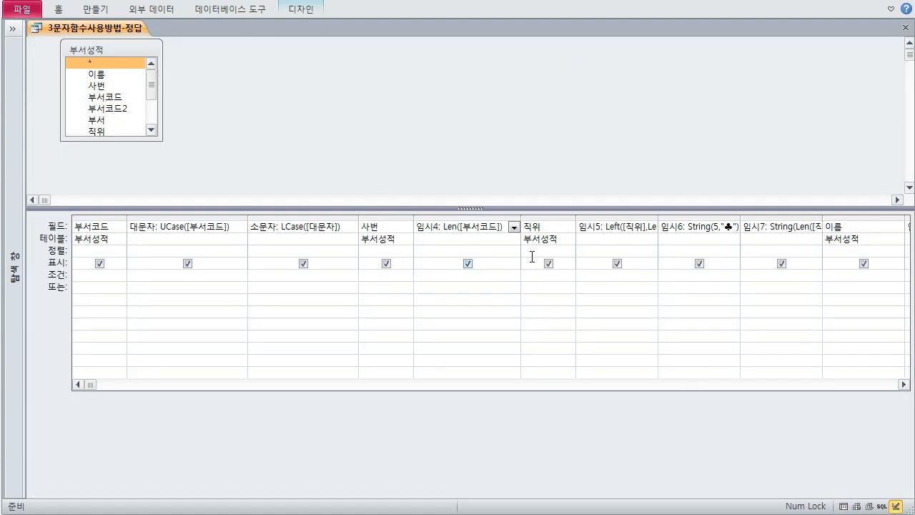
# - Show the 임시5 expression in the enlarged Zoom view and examine its Left([직위] part
pyautogui.click(587, 229)
pyautogui.hotkey('shift', 'F2')
pyautogui.click(452, 194)
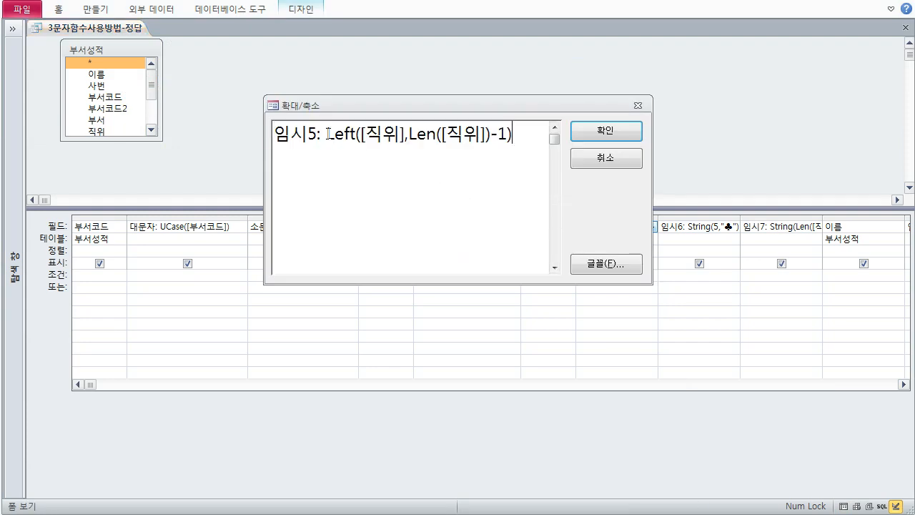
pyautogui.moveTo(327, 135); pyautogui.dragTo(406, 134)
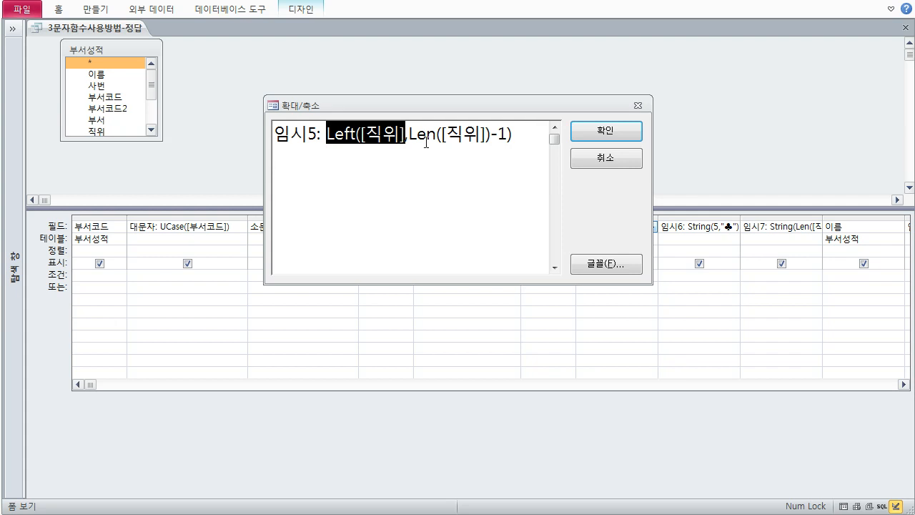
pyautogui.click(426, 143)
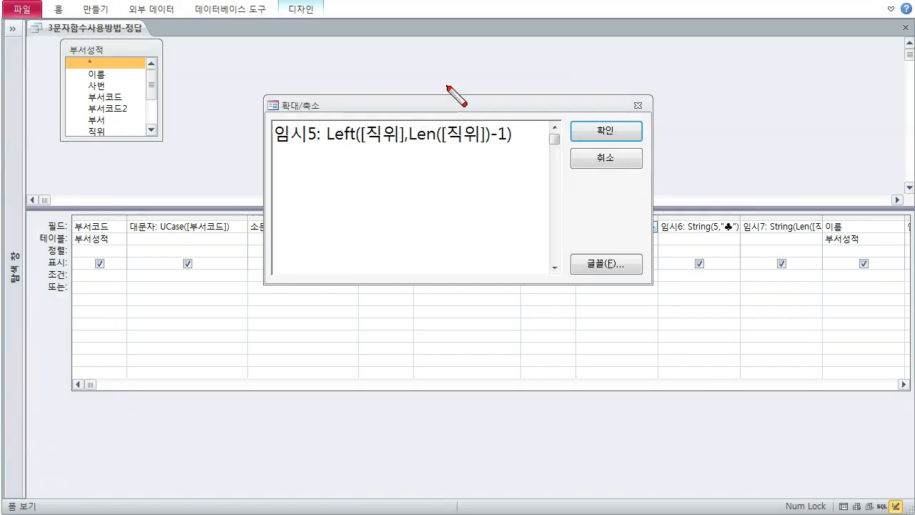
# - Handwrite the example titles 과장님, 대리님, 신입사원님 and 팀장님 in red above the enlarged 임시5 expression
pyautogui.moveTo(392, 52)
pyautogui.mouseDown()
pyautogui.moveTo(402, 63)
pyautogui.moveTo(429, 55)
pyautogui.moveTo(433, 69)
pyautogui.moveTo(465, 59)
pyautogui.moveTo(498, 63)
pyautogui.moveTo(510, 50)
pyautogui.moveTo(514, 68)
pyautogui.mouseUp()
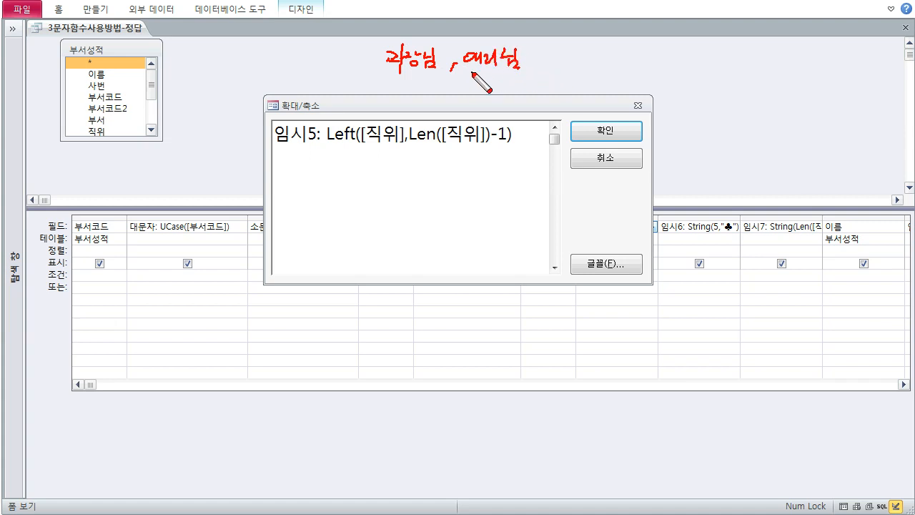
pyautogui.moveTo(382, 92)
pyautogui.mouseDown()
pyautogui.moveTo(405, 91)
pyautogui.moveTo(409, 82)
pyautogui.moveTo(413, 93)
pyautogui.moveTo(427, 88)
pyautogui.mouseUp()
pyautogui.moveTo(429, 80)
pyautogui.mouseDown()
pyautogui.moveTo(429, 97)
pyautogui.moveTo(422, 84)
pyautogui.mouseUp()
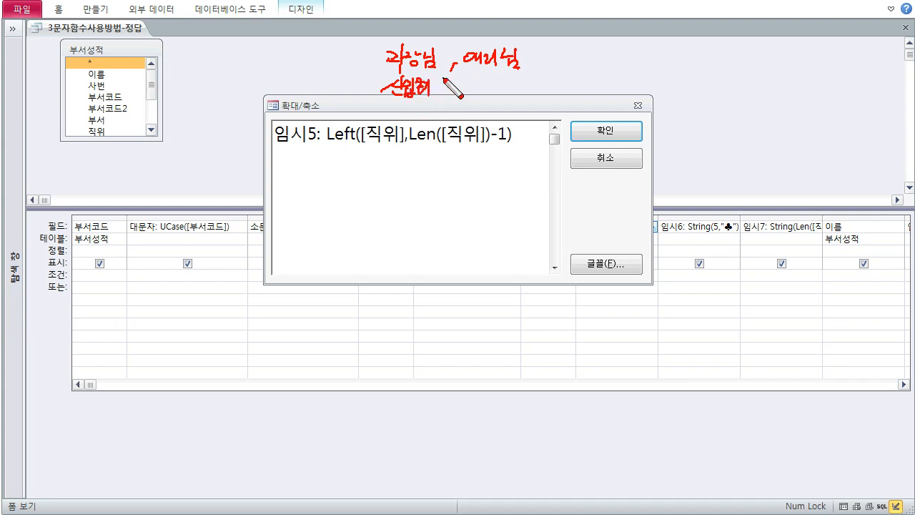
pyautogui.hotkey('ctrl', 'z')
pyautogui.hotkey('ctrl', 'z')
pyautogui.hotkey('ctrl', 'z')
pyautogui.hotkey('ctrl', 'z')
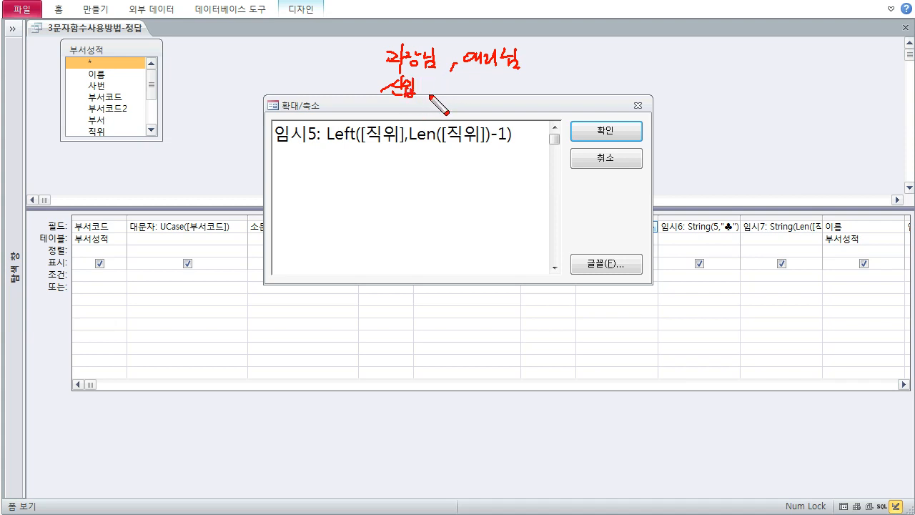
pyautogui.moveTo(413, 93)
pyautogui.mouseDown()
pyautogui.moveTo(441, 81)
pyautogui.moveTo(467, 91)
pyautogui.mouseUp()
pyautogui.moveTo(536, 61)
pyautogui.mouseDown()
pyautogui.moveTo(533, 69)
pyautogui.moveTo(562, 60)
pyautogui.moveTo(565, 71)
pyautogui.moveTo(572, 57)
pyautogui.moveTo(581, 74)
pyautogui.moveTo(605, 60)
pyautogui.moveTo(597, 64)
pyautogui.mouseUp()
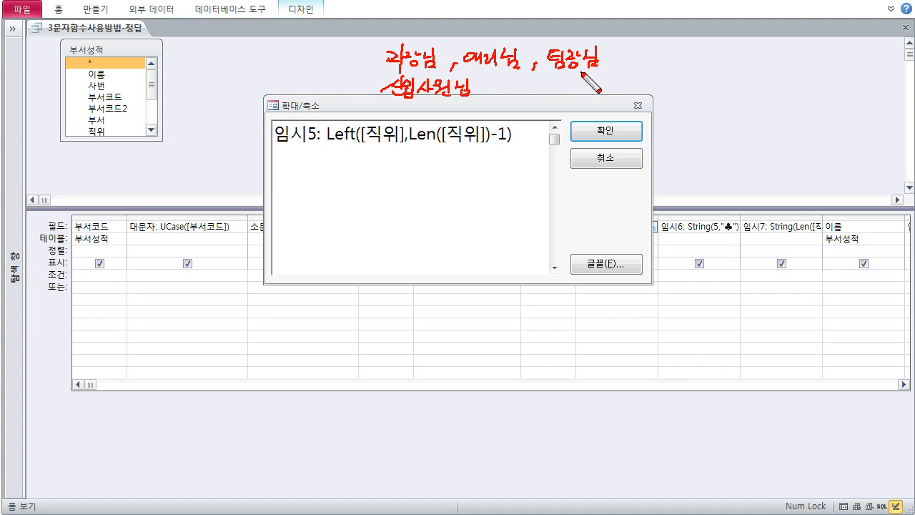
# - Annotate the example titles with an arrow to a circled 3, branch it to 2글자 and 4글자, and underline 신입사원
pyautogui.moveTo(608, 61)
pyautogui.mouseDown()
pyautogui.moveTo(653, 55)
pyautogui.moveTo(642, 60)
pyautogui.moveTo(659, 45)
pyautogui.moveTo(700, 56)
pyautogui.moveTo(702, 47)
pyautogui.moveTo(724, 66)
pyautogui.moveTo(730, 56)
pyautogui.mouseUp()
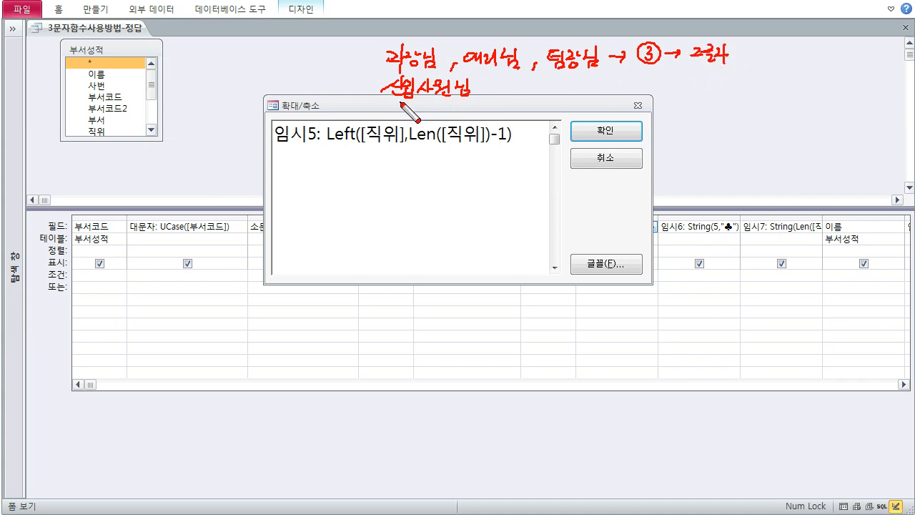
pyautogui.moveTo(388, 105); pyautogui.dragTo(444, 107)
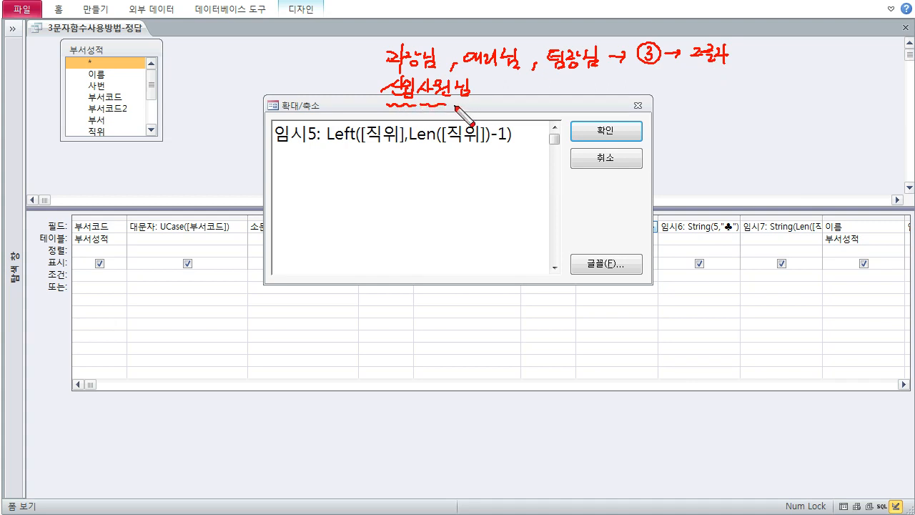
pyautogui.moveTo(702, 82)
pyautogui.mouseDown()
pyautogui.moveTo(728, 76)
pyautogui.moveTo(727, 94)
pyautogui.mouseUp()
pyautogui.moveTo(667, 61)
pyautogui.mouseDown()
pyautogui.moveTo(668, 85)
pyautogui.moveTo(728, 104)
pyautogui.mouseUp()
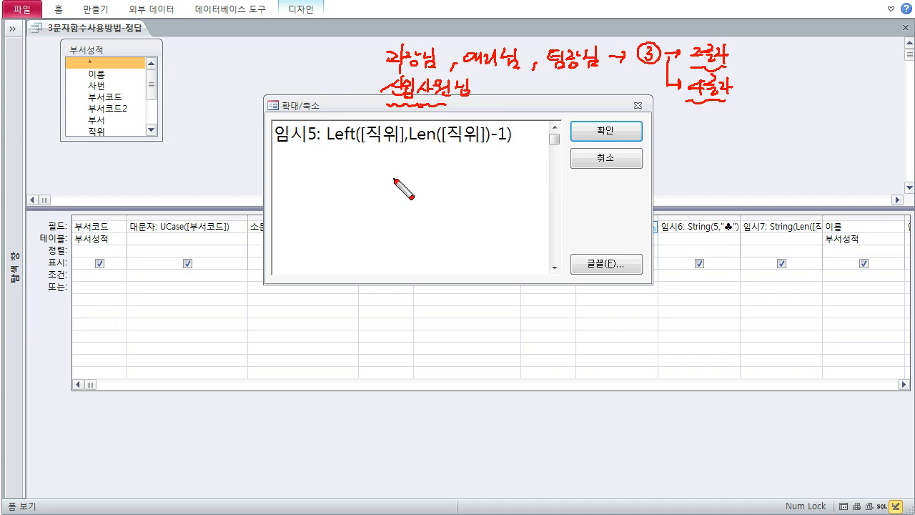
# - Circle the final 님 in each of the four handwritten titles
pyautogui.moveTo(424, 66)
pyautogui.mouseDown()
pyautogui.moveTo(442, 56)
pyautogui.moveTo(445, 70)
pyautogui.mouseUp()
pyautogui.moveTo(520, 71)
pyautogui.mouseDown()
pyautogui.moveTo(509, 50)
pyautogui.moveTo(524, 70)
pyautogui.mouseUp()
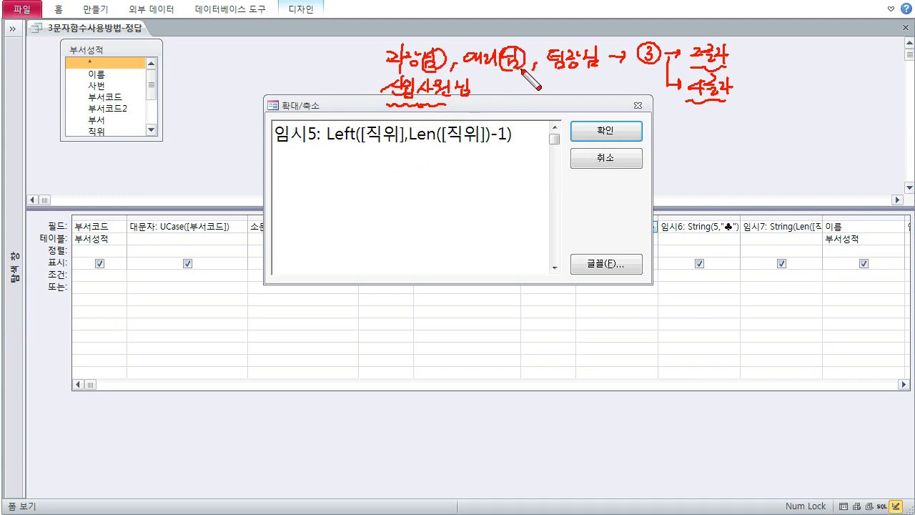
pyautogui.moveTo(601, 69)
pyautogui.mouseDown()
pyautogui.moveTo(583, 55)
pyautogui.moveTo(599, 71)
pyautogui.mouseUp()
pyautogui.moveTo(475, 97)
pyautogui.mouseDown()
pyautogui.moveTo(464, 84)
pyautogui.moveTo(473, 80)
pyautogui.mouseUp()
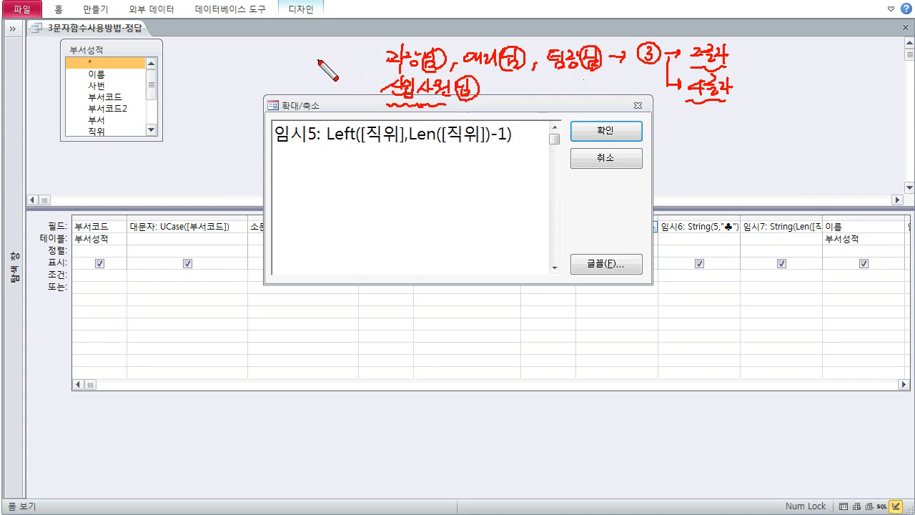
# - Handwrite the calculations 3-1 = 2 beside the three-character titles and 5-1 = 4 beside 신입사원님, circling both results
pyautogui.moveTo(347, 49); pyautogui.dragTo(349, 66)
pyautogui.moveTo(337, 55); pyautogui.dragTo(364, 67)
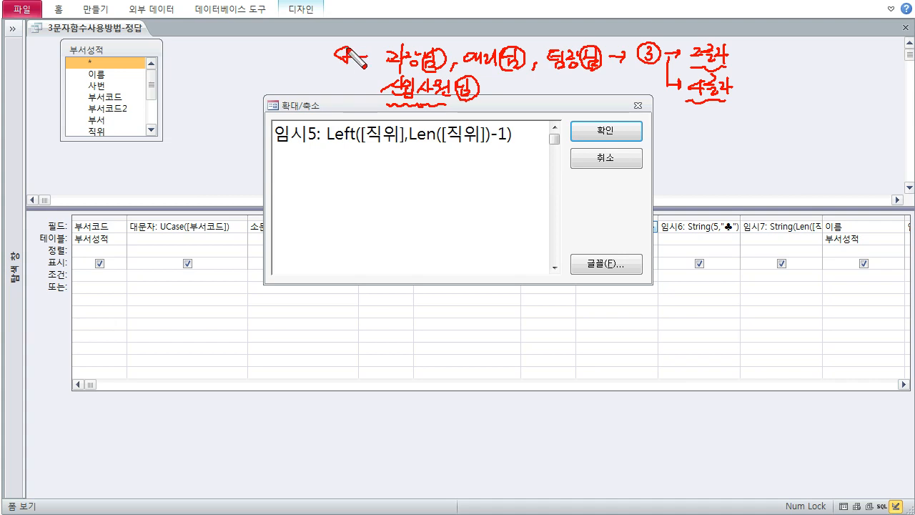
pyautogui.moveTo(284, 46)
pyautogui.mouseDown()
pyautogui.moveTo(291, 52)
pyautogui.moveTo(283, 60)
pyautogui.moveTo(317, 61)
pyautogui.mouseUp()
pyautogui.moveTo(257, 49)
pyautogui.mouseDown()
pyautogui.moveTo(269, 58)
pyautogui.moveTo(215, 60)
pyautogui.mouseUp()
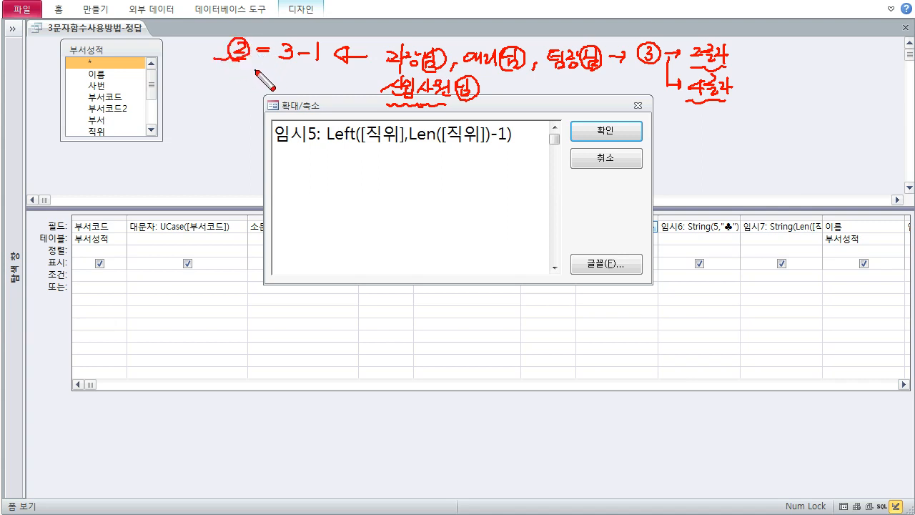
pyautogui.moveTo(358, 91)
pyautogui.mouseDown()
pyautogui.moveTo(336, 90)
pyautogui.moveTo(347, 95)
pyautogui.mouseUp()
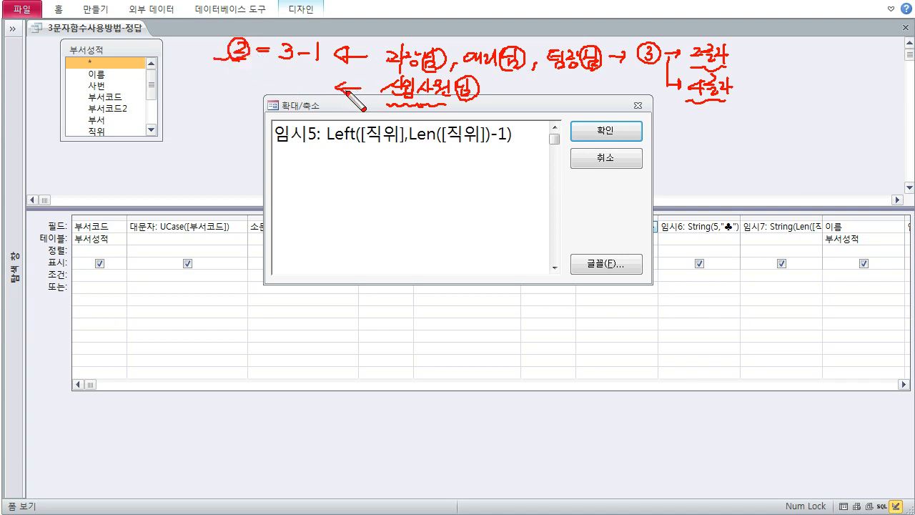
pyautogui.moveTo(290, 81)
pyautogui.mouseDown()
pyautogui.moveTo(287, 93)
pyautogui.moveTo(299, 80)
pyautogui.moveTo(317, 93)
pyautogui.mouseUp()
pyautogui.moveTo(258, 84)
pyautogui.mouseDown()
pyautogui.moveTo(272, 91)
pyautogui.moveTo(219, 94)
pyautogui.moveTo(243, 93)
pyautogui.mouseUp()
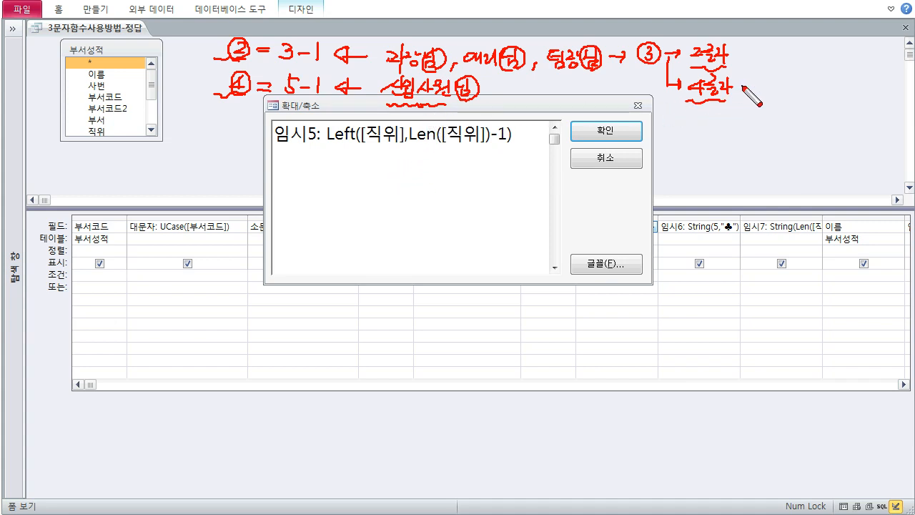
# - Bracket the 2글자 and 4글자 notes and handwrite 추출글자 수 다른경우 beside them
pyautogui.moveTo(741, 59)
pyautogui.mouseDown()
pyautogui.moveTo(768, 87)
pyautogui.moveTo(791, 76)
pyautogui.moveTo(812, 80)
pyautogui.moveTo(768, 107)
pyautogui.moveTo(784, 96)
pyautogui.moveTo(815, 107)
pyautogui.mouseUp()
pyautogui.click(762, 56)
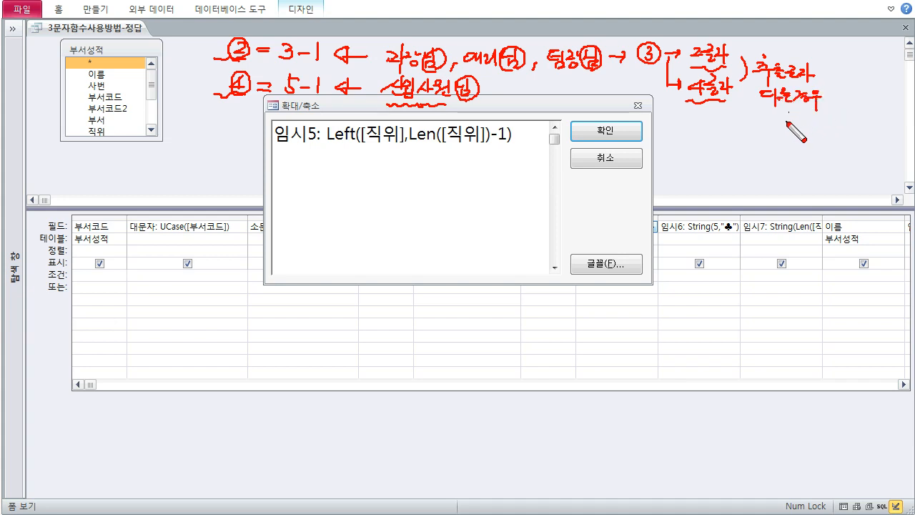
pyautogui.moveTo(820, 64); pyautogui.dragTo(822, 72)
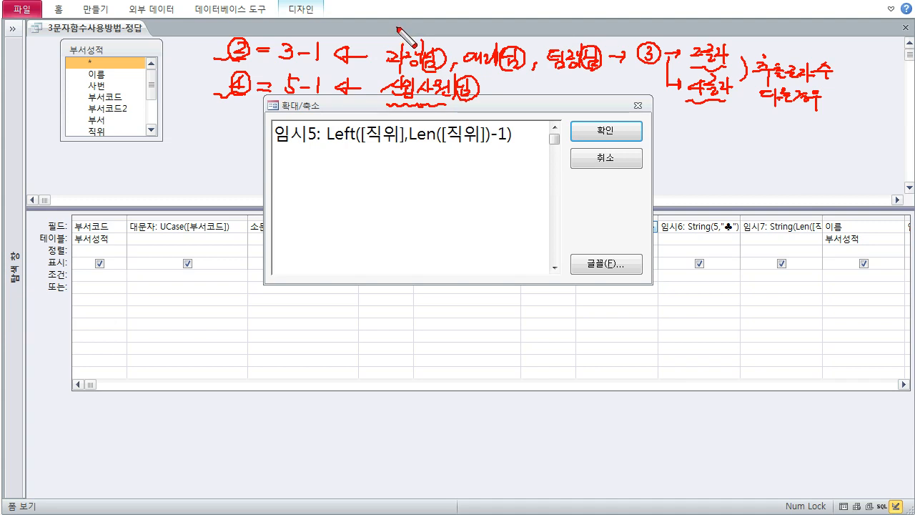
# - Handwrite another example, 기관장님 → 4, above the titles and add its calculation 4-1 = 3 with the result circled
pyautogui.moveTo(395, 26)
pyautogui.mouseDown()
pyautogui.moveTo(409, 43)
pyautogui.moveTo(423, 36)
pyautogui.moveTo(452, 46)
pyautogui.moveTo(508, 24)
pyautogui.moveTo(513, 33)
pyautogui.mouseUp()
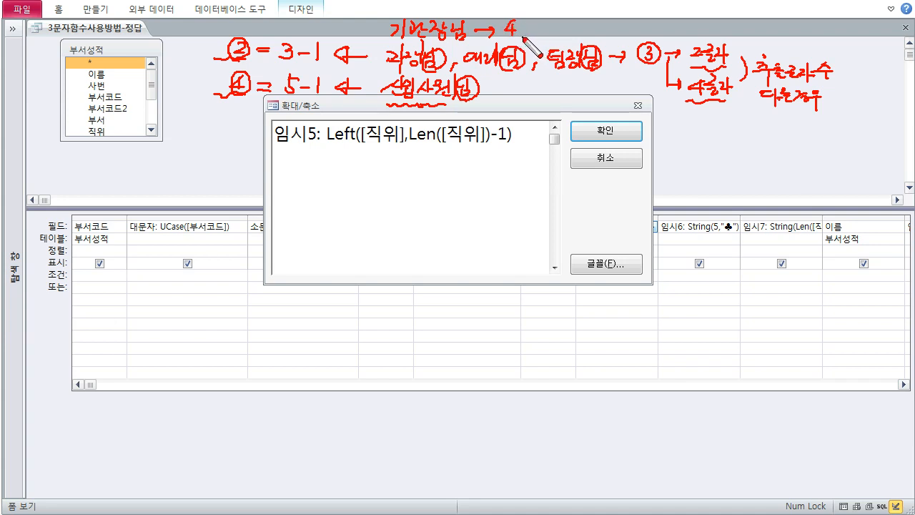
pyautogui.moveTo(385, 31); pyautogui.dragTo(358, 26)
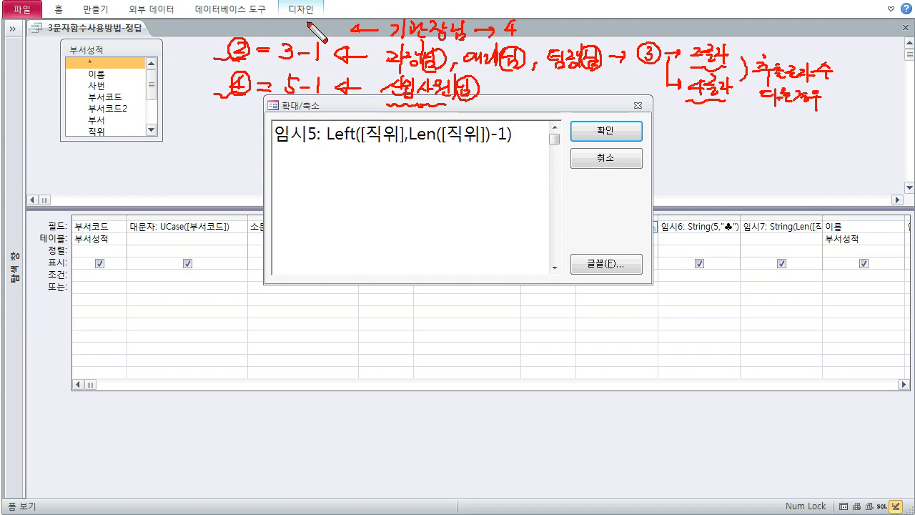
pyautogui.moveTo(291, 25); pyautogui.dragTo(330, 33)
pyautogui.moveTo(272, 24)
pyautogui.mouseDown()
pyautogui.moveTo(283, 28)
pyautogui.moveTo(243, 29)
pyautogui.mouseUp()
pyautogui.moveTo(244, 14)
pyautogui.mouseDown()
pyautogui.moveTo(243, 31)
pyautogui.moveTo(245, 14)
pyautogui.mouseUp()
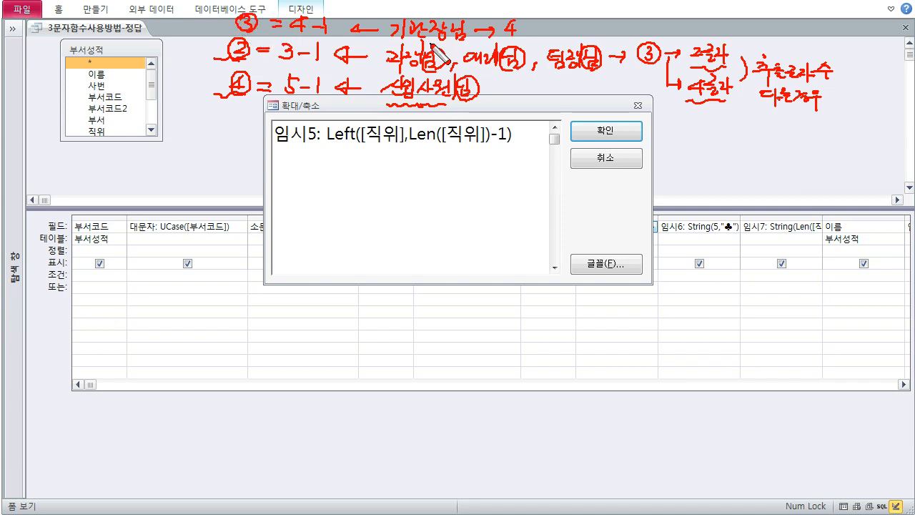
# - Underline and star Len([직위])-1 in the 임시5 expression, then clear the red annotations and close the enlarged view
pyautogui.moveTo(412, 149)
pyautogui.mouseDown()
pyautogui.moveTo(503, 149)
pyautogui.moveTo(454, 165)
pyautogui.moveTo(468, 158)
pyautogui.moveTo(472, 172)
pyautogui.mouseUp()
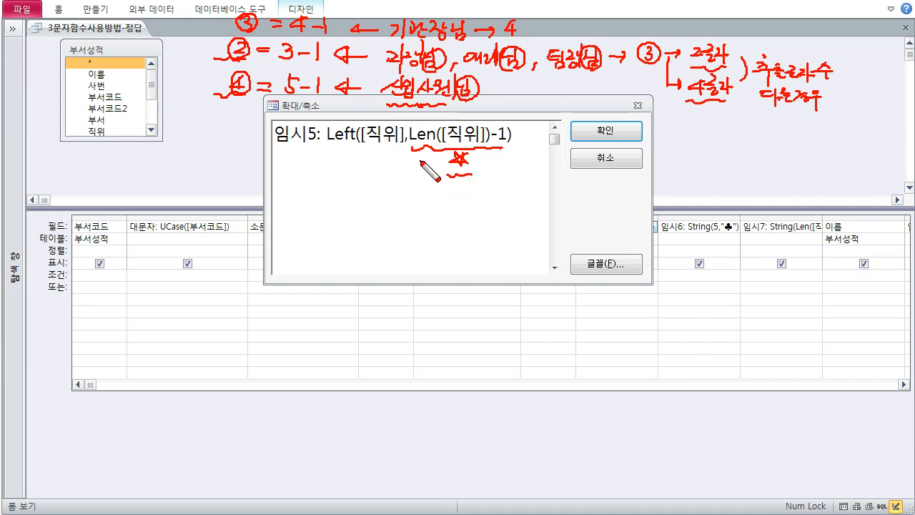
pyautogui.press('Escape')
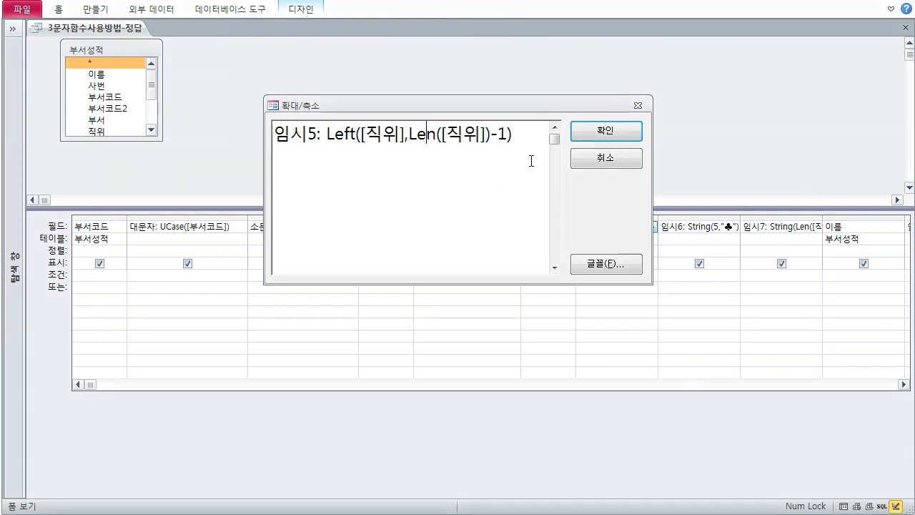
pyautogui.click(605, 131)
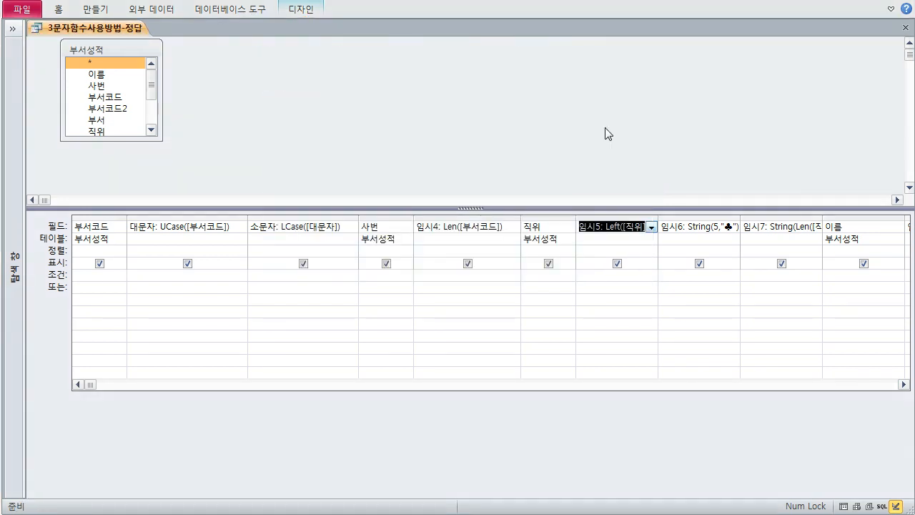
# - Compare the first record's 임시5 value with its 직위 title in Datasheet view and return to Design view
pyautogui.click(679, 226)
pyautogui.rightClick(75, 27)
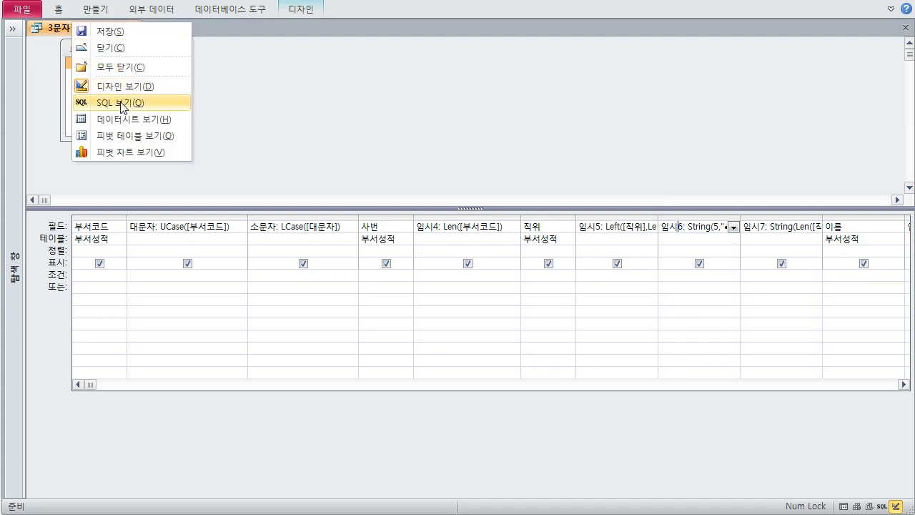
pyautogui.click(127, 119)
pyautogui.click(416, 60)
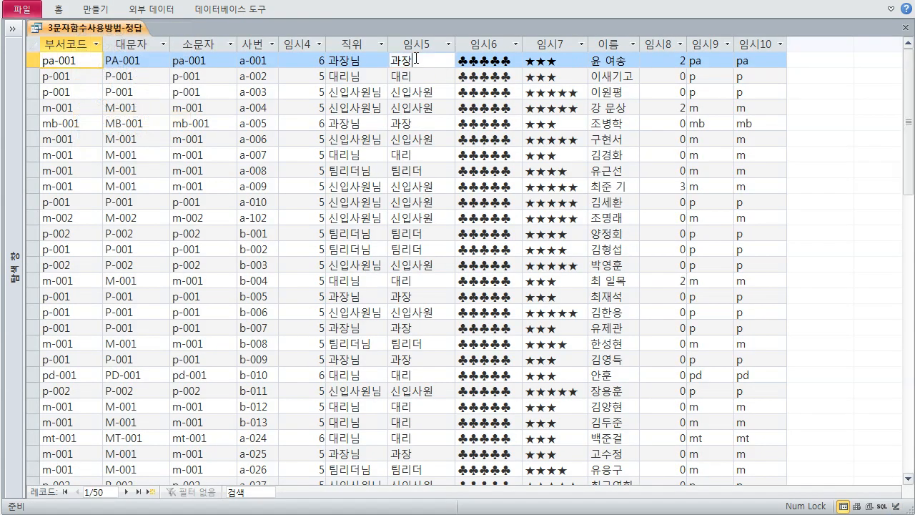
pyautogui.click(377, 60)
pyautogui.rightClick(112, 28)
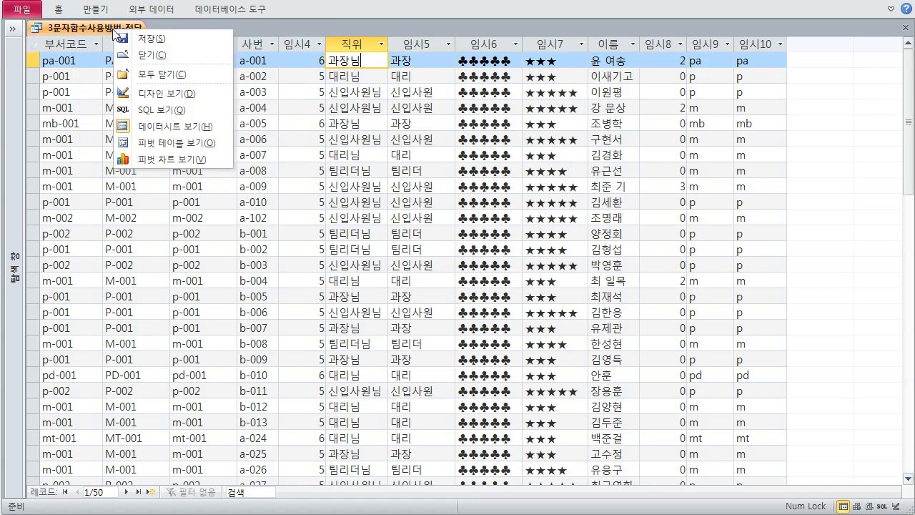
pyautogui.click(146, 86)
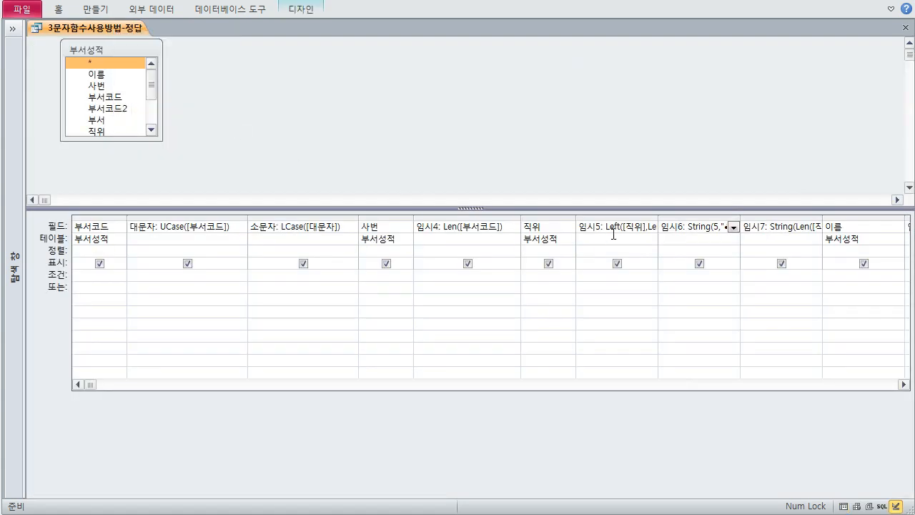
# - Fit the 임시5 column width to its expression and examine the count argument of 임시6: String(5,"♣") in the enlarged Zoom view
pyautogui.click(657, 214)
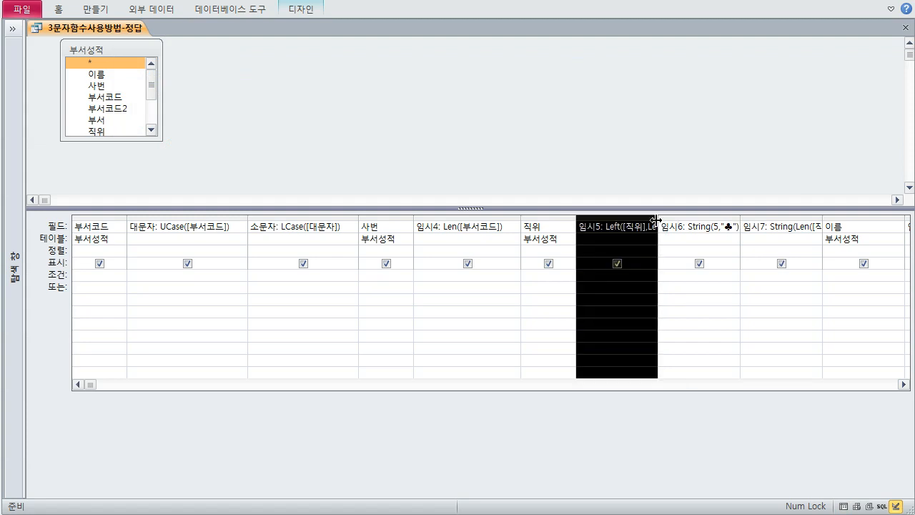
pyautogui.doubleClick(656, 220)
pyautogui.click(729, 226)
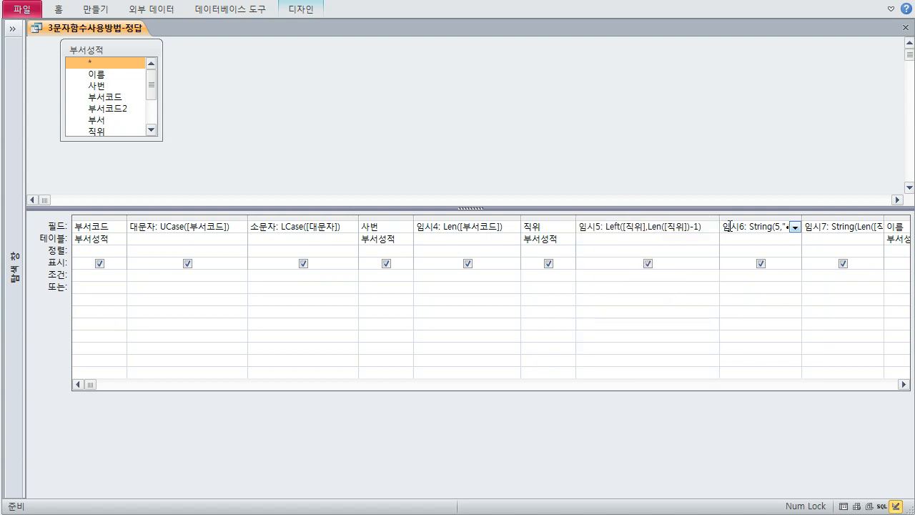
pyautogui.hotkey('shift', 'F2')
pyautogui.click(429, 179)
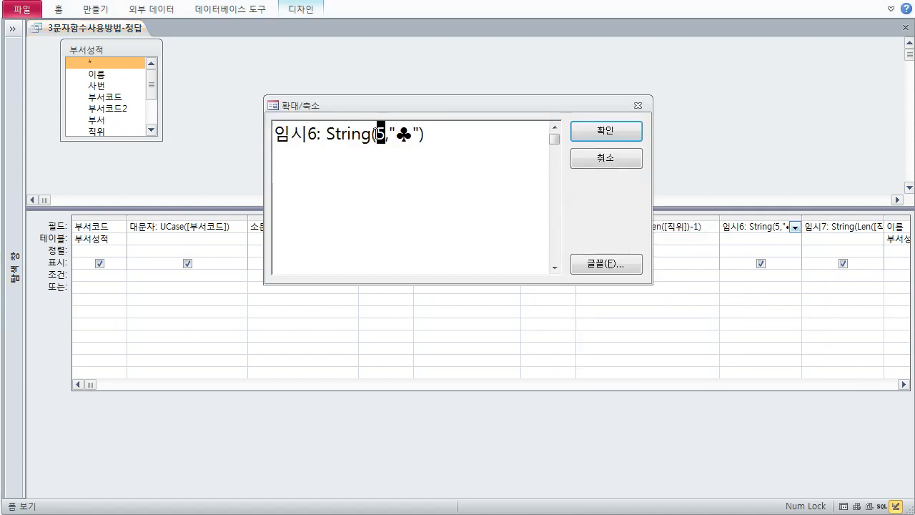
pyautogui.click(600, 135)
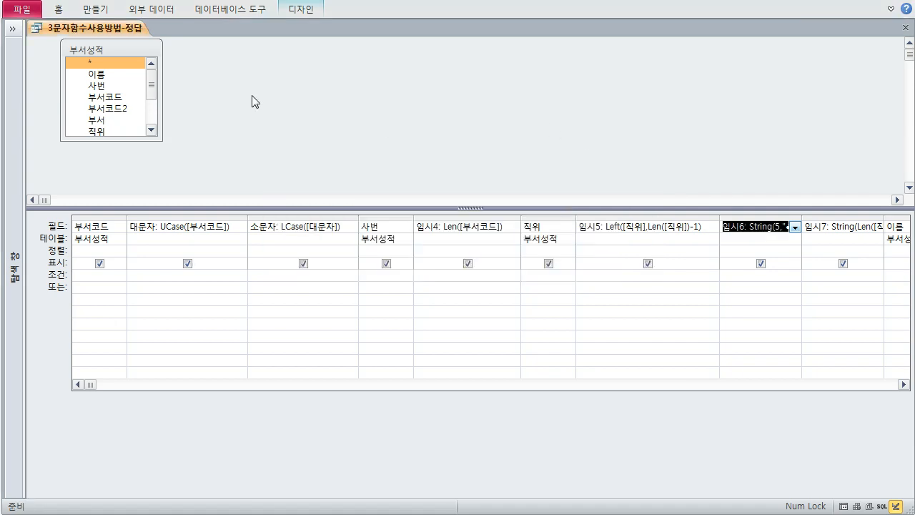
# - Check the 임시6 column's repeated ♣ symbols in Datasheet view and return to Design view
pyautogui.rightClick(70, 34)
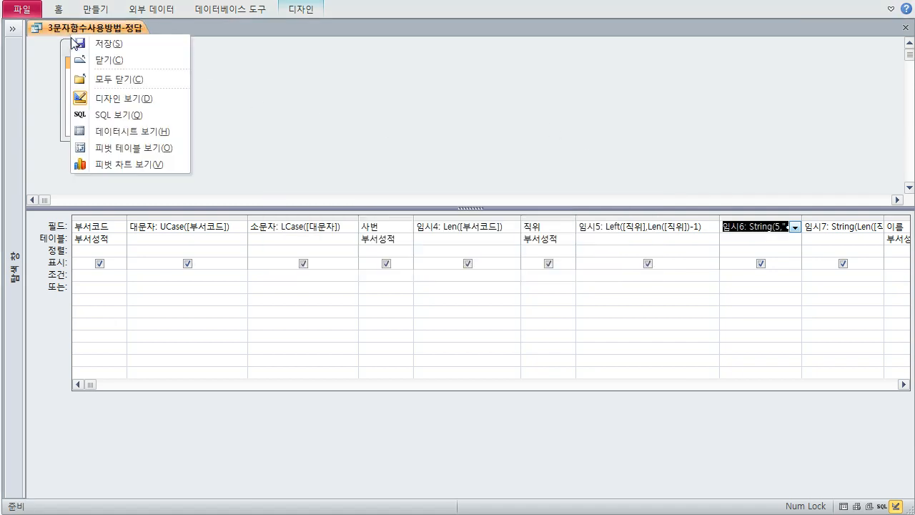
pyautogui.click(100, 131)
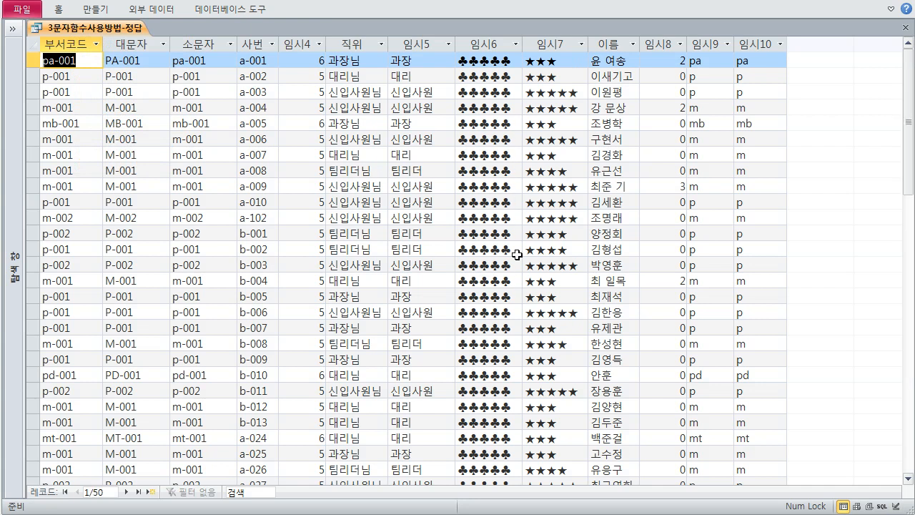
pyautogui.rightClick(95, 29)
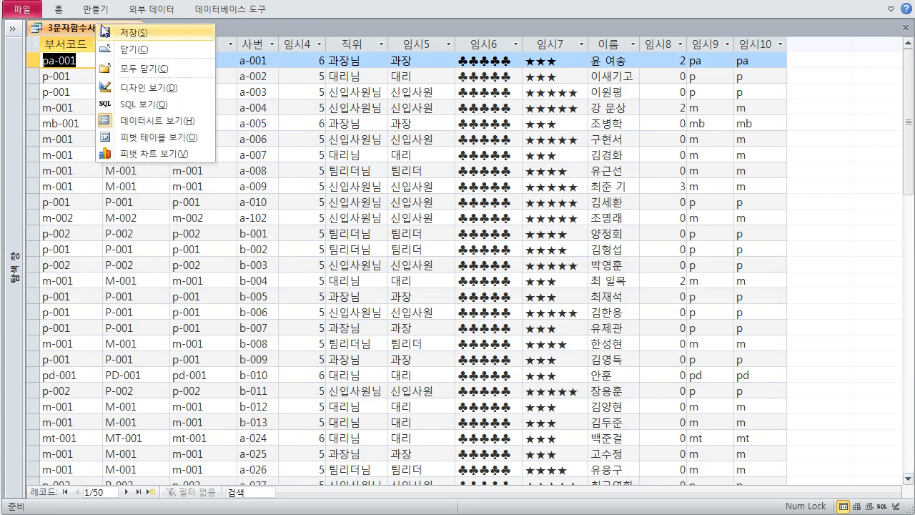
pyautogui.click(147, 88)
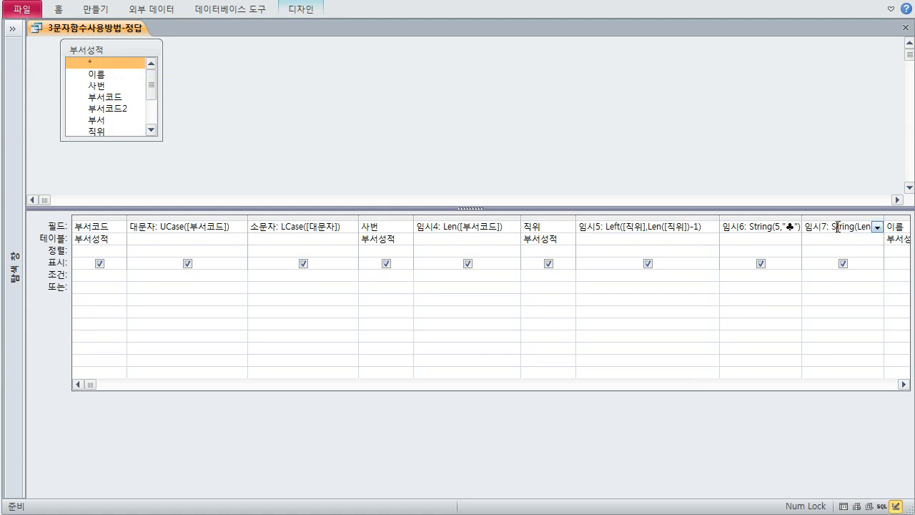
# - Show the 임시7 expression in the enlarged Zoom view and examine its Len([직위]) argument and ★ symbol
pyautogui.hotkey('shift', 'F2')
pyautogui.click(404, 157)
pyautogui.moveTo(385, 135); pyautogui.dragTo(447, 135)
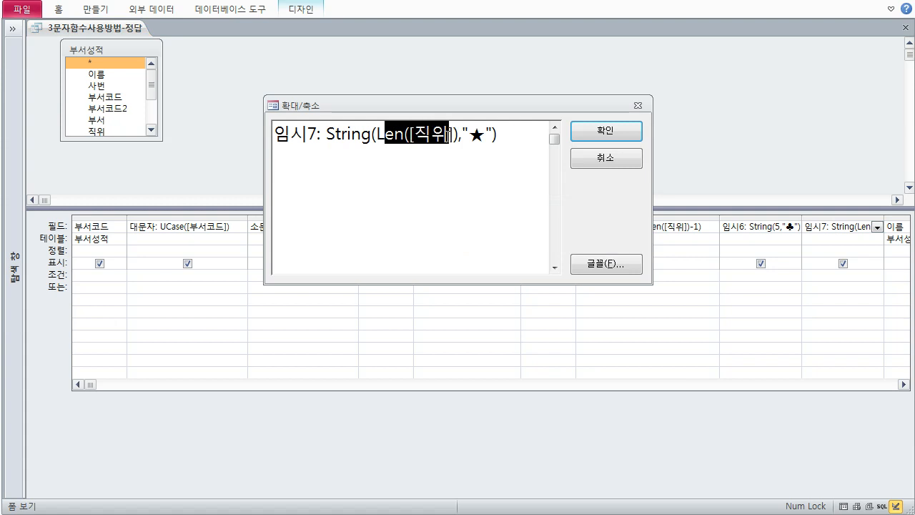
pyautogui.click(501, 146)
pyautogui.click(583, 135)
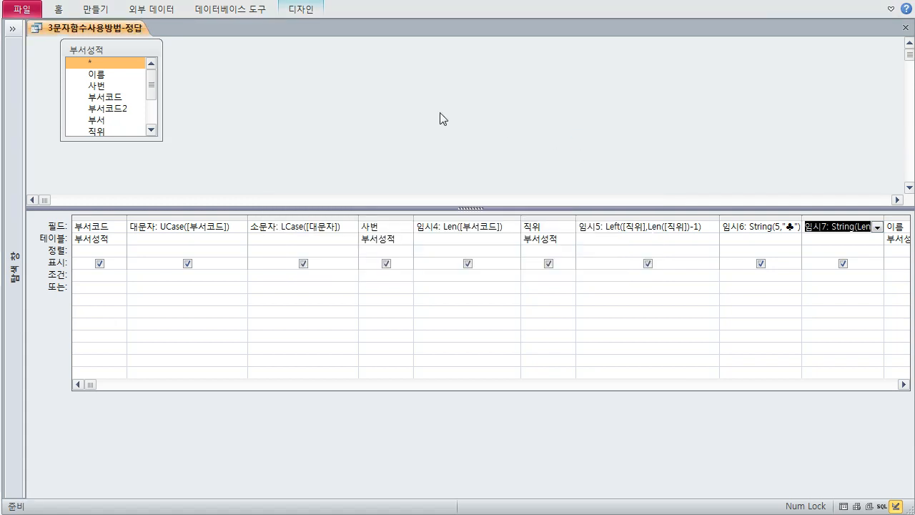
# - Switch to Datasheet view and compare the 임시7 stars with the 직위 titles in the first and third records
pyautogui.rightClick(98, 35)
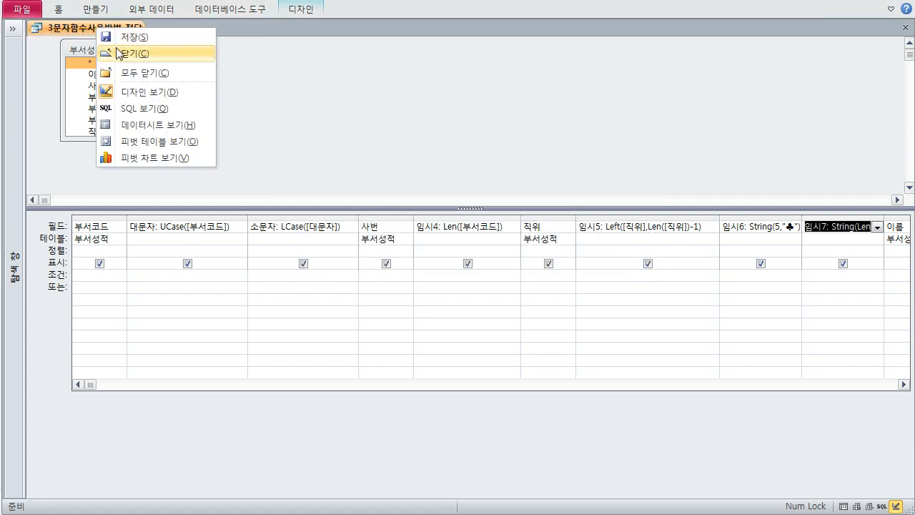
pyautogui.click(143, 124)
pyautogui.doubleClick(361, 61)
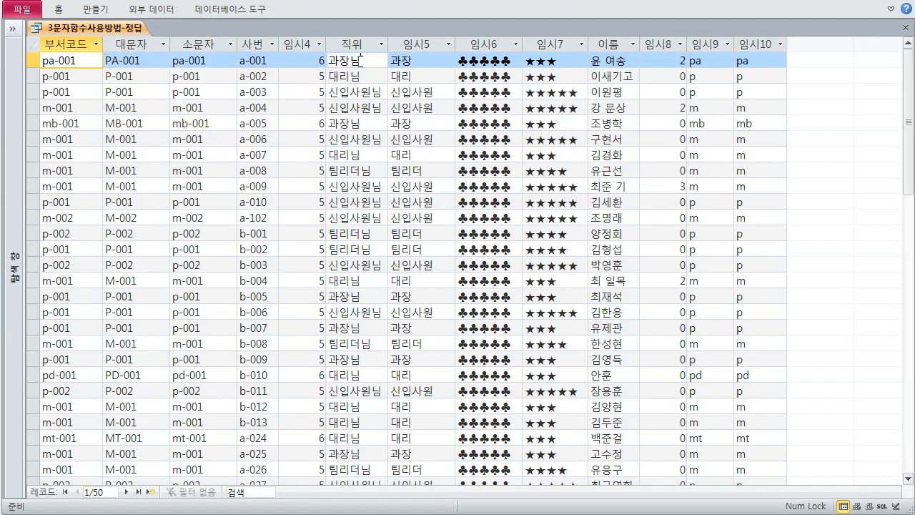
pyautogui.doubleClick(562, 62)
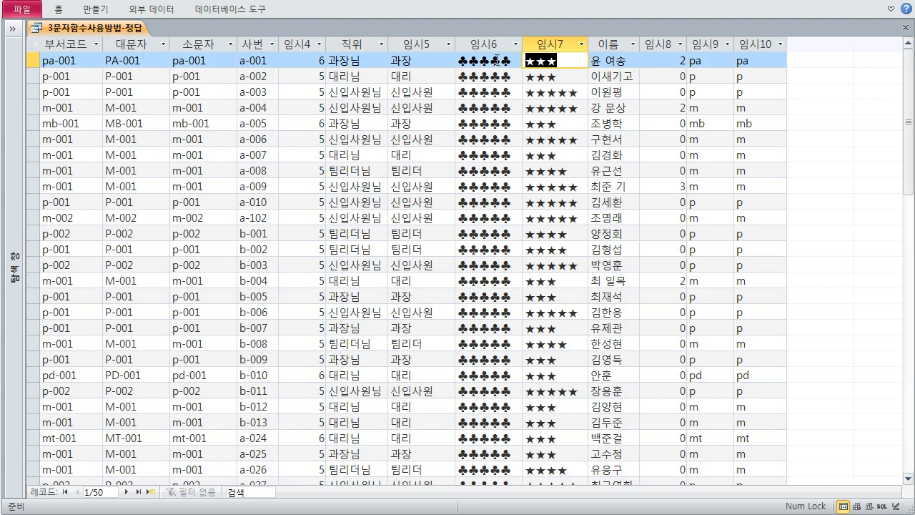
pyautogui.doubleClick(580, 90)
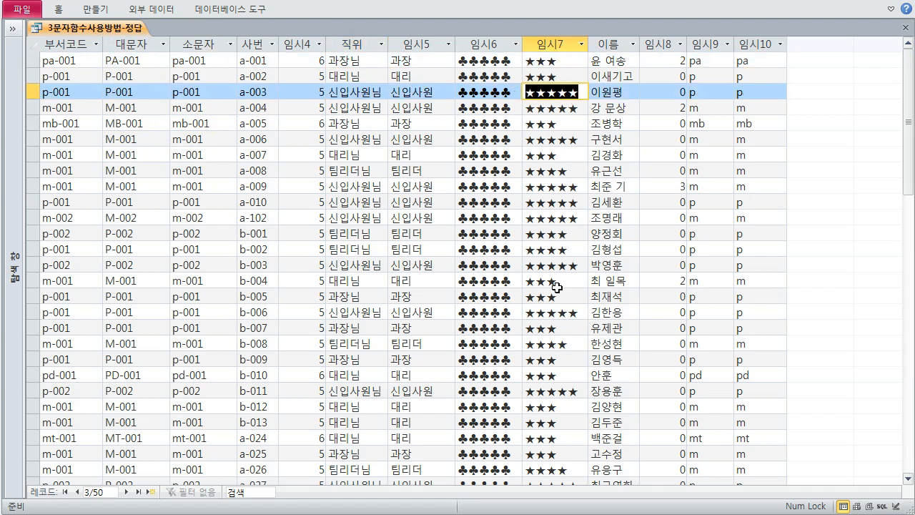
# - Look through the 임시7 star strings across more records of the datasheet
pyautogui.scroll(-1, 561, 265)
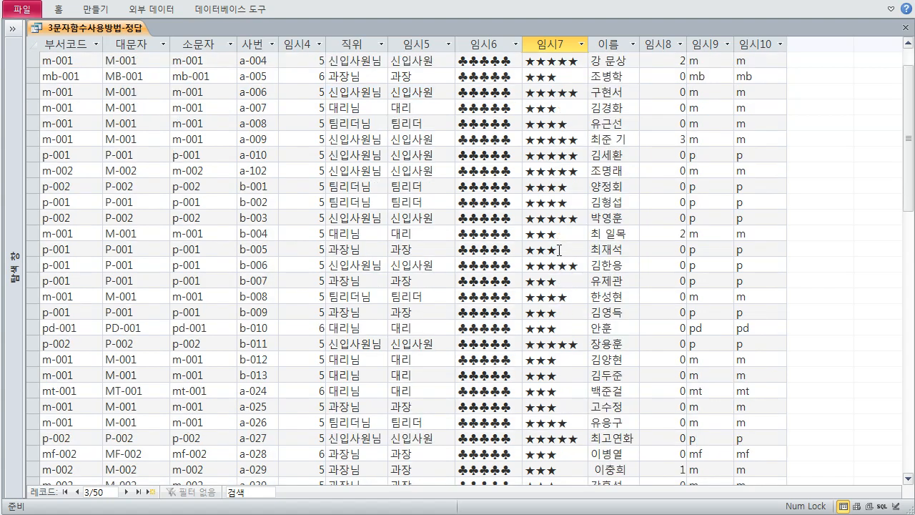
pyautogui.scroll(-2, 560, 250)
pyautogui.scroll(2, 550, 236)
pyautogui.scroll(1, 556, 207)
# - Return to Design view and review the 임시7 expression String(Len([직위]),"★") in the enlarged Zoom view
pyautogui.rightClick(117, 30)
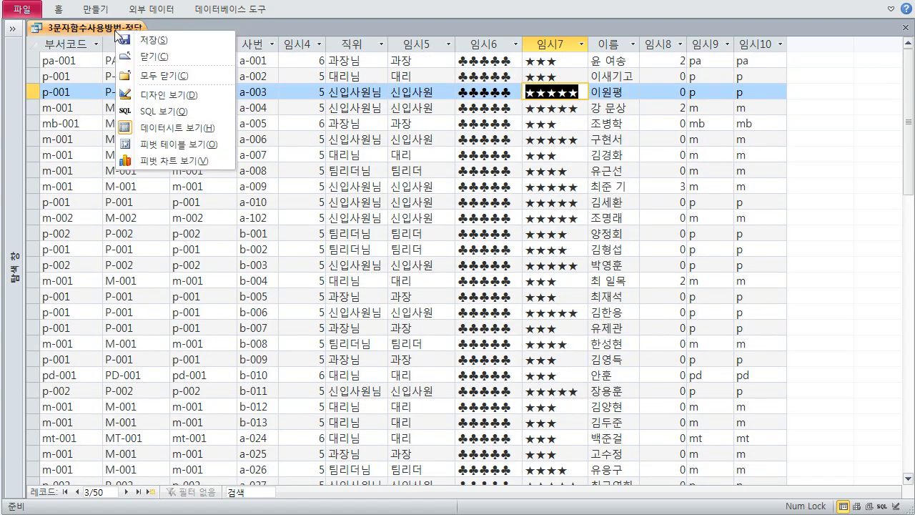
pyautogui.click(166, 95)
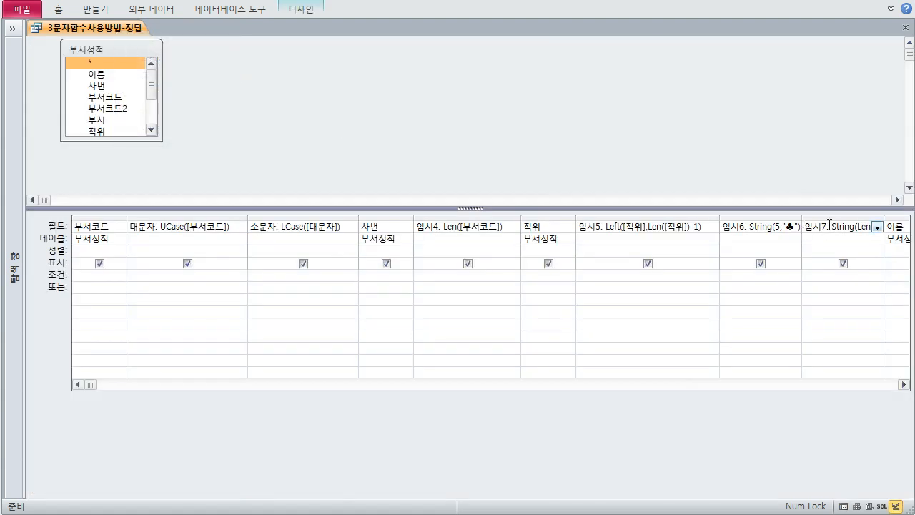
pyautogui.hotkey('shift', 'F2')
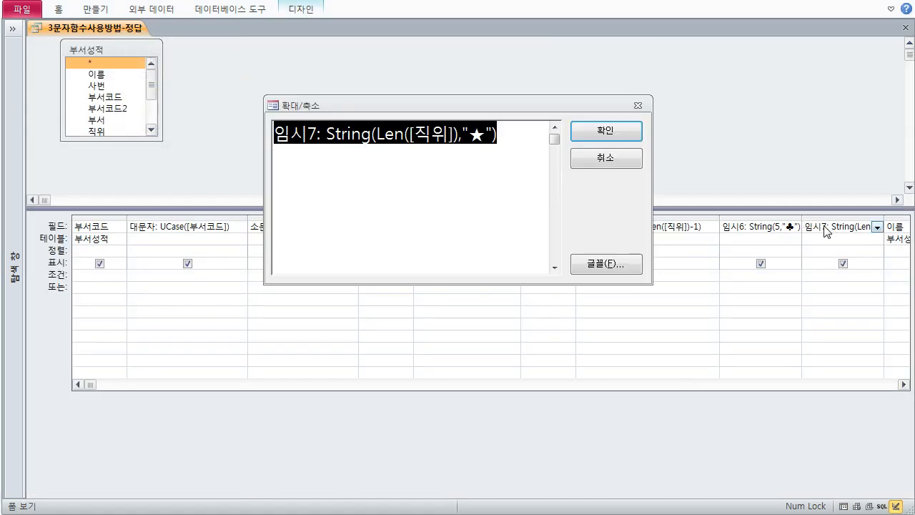
pyautogui.click(592, 161)
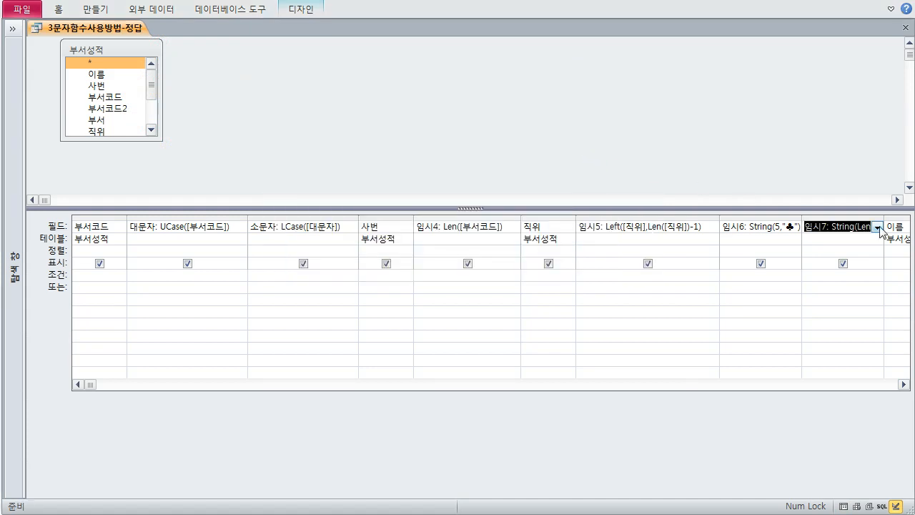
# - Fit the 이름 column width to its contents in the design grid and select the 임시8 field
pyautogui.click(889, 227)
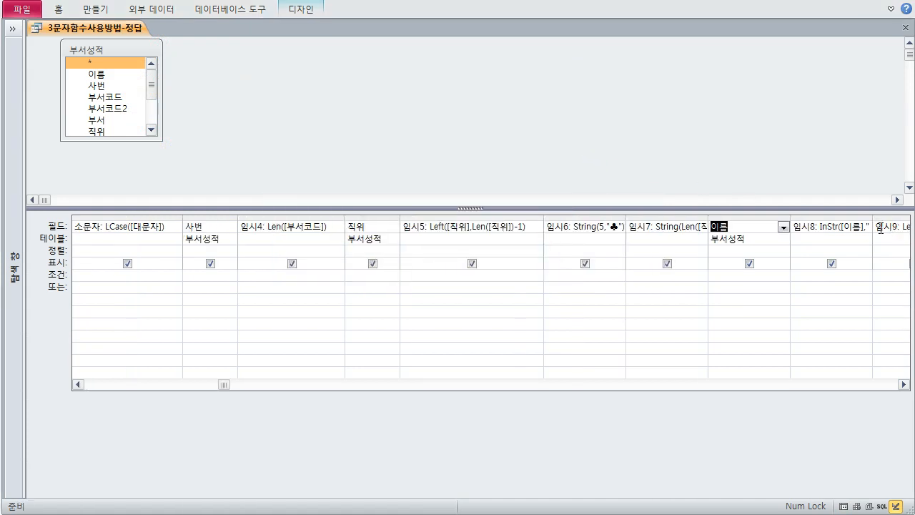
pyautogui.doubleClick(790, 217)
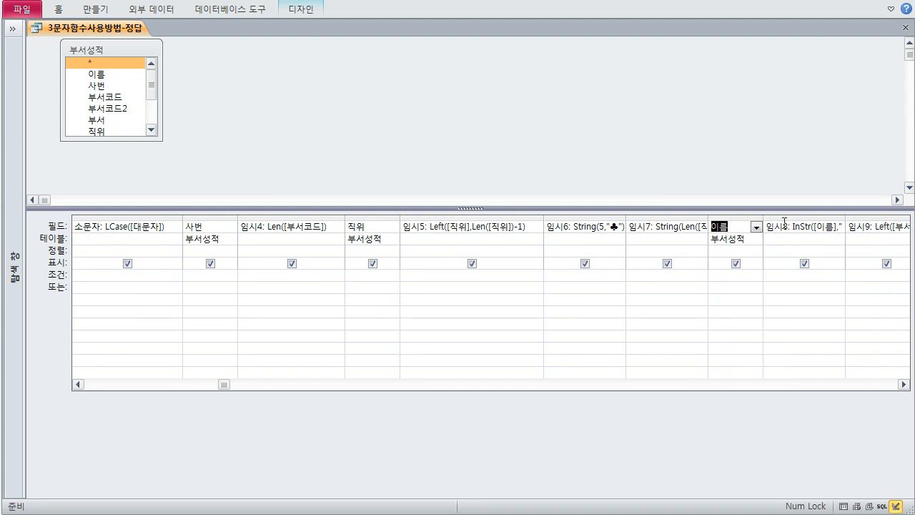
pyautogui.click(798, 229)
# - Switch to Datasheet view and examine the position of the space in 이름 values of the first, 30th and ninth records
pyautogui.rightClick(114, 31)
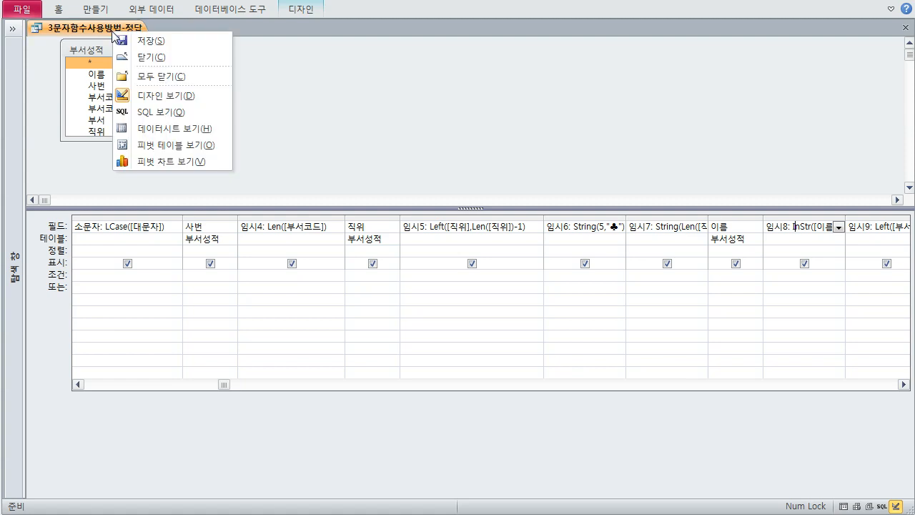
pyautogui.click(160, 129)
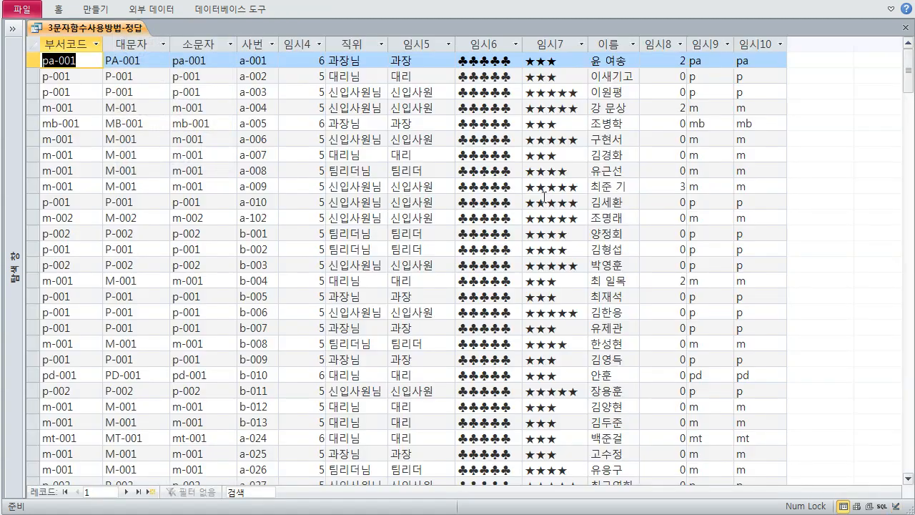
pyautogui.click(606, 60)
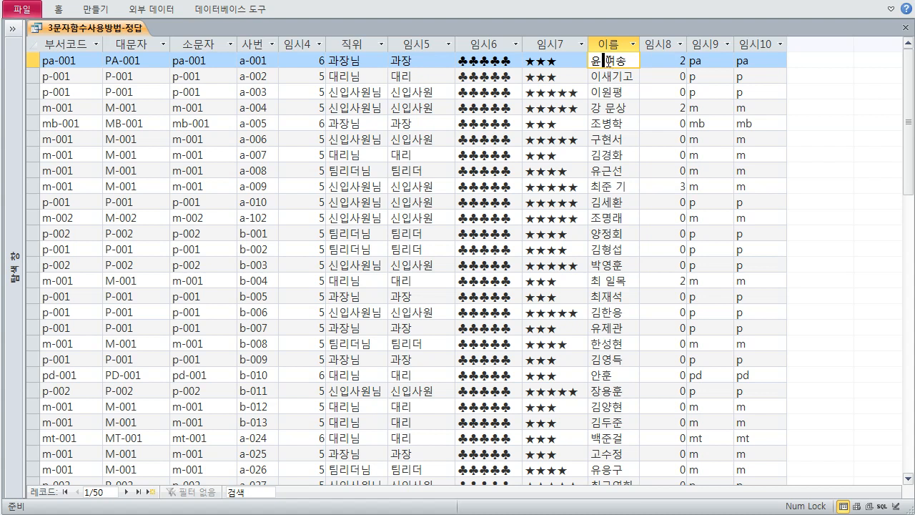
pyautogui.scroll(-7, 600, 222)
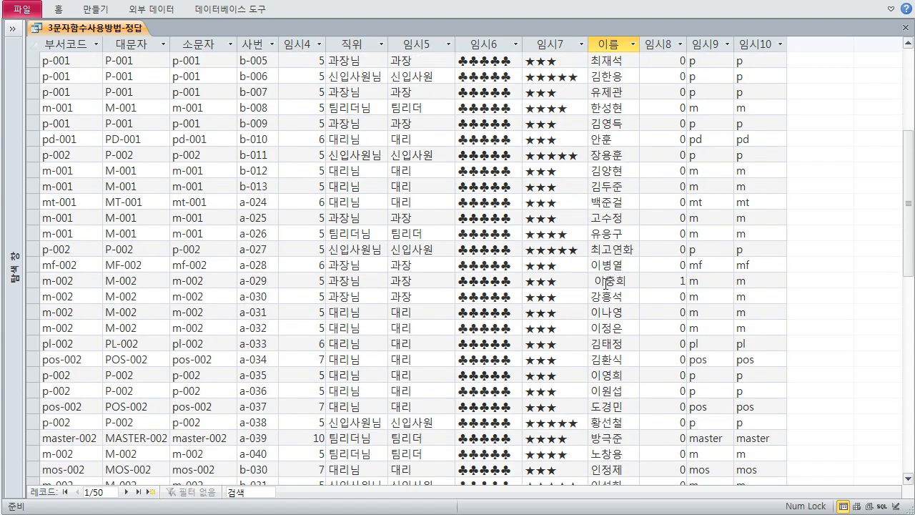
pyautogui.scroll(-2, 664, 270)
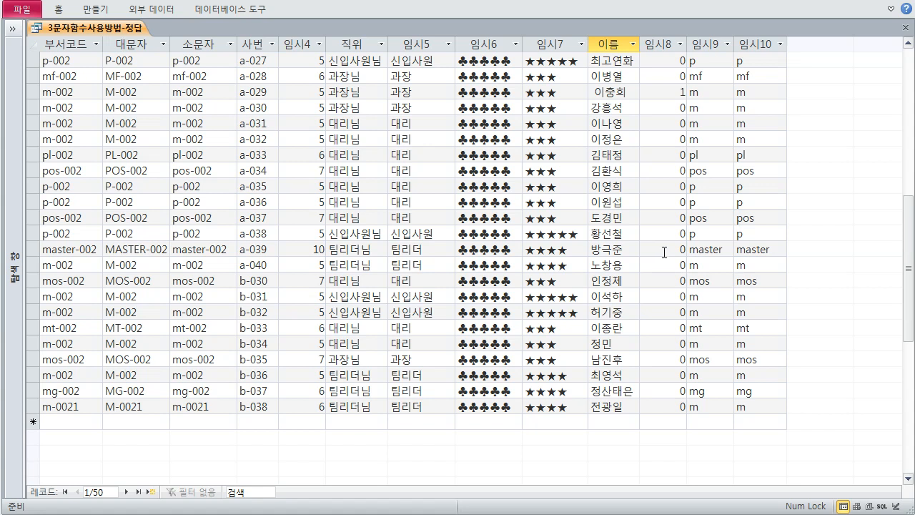
pyautogui.scroll(4, 664, 243)
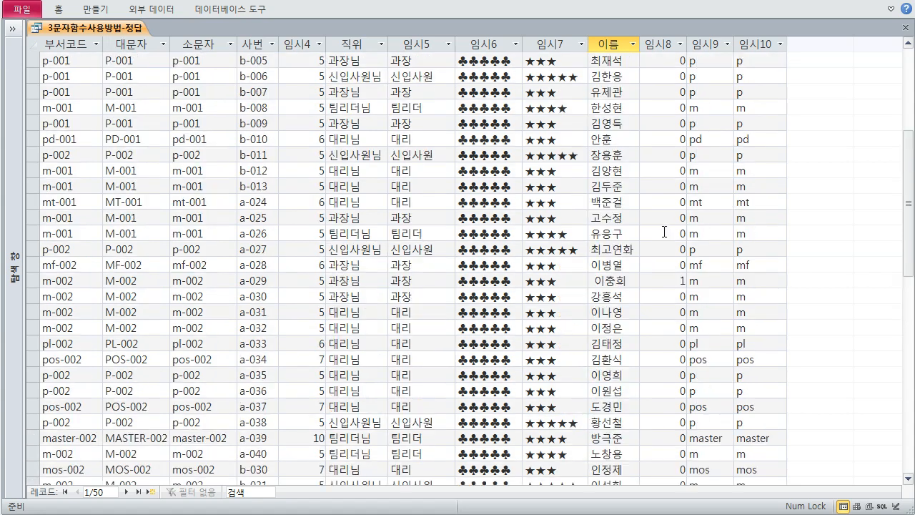
pyautogui.click(596, 280)
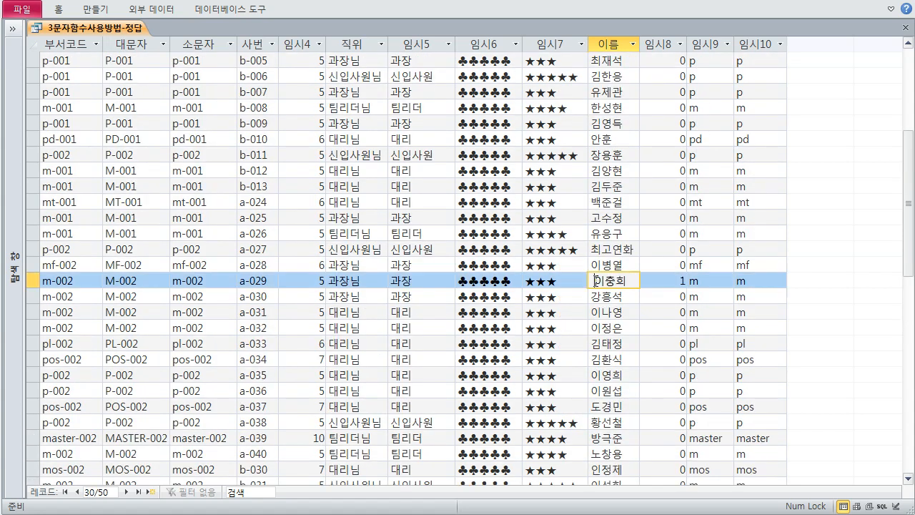
pyautogui.scroll(2, 628, 210)
pyautogui.scroll(3, 628, 207)
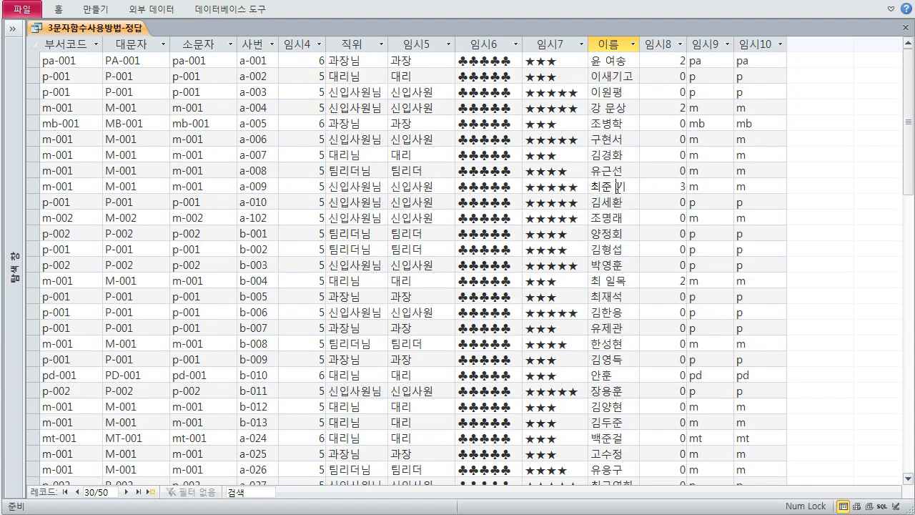
pyautogui.click(614, 185)
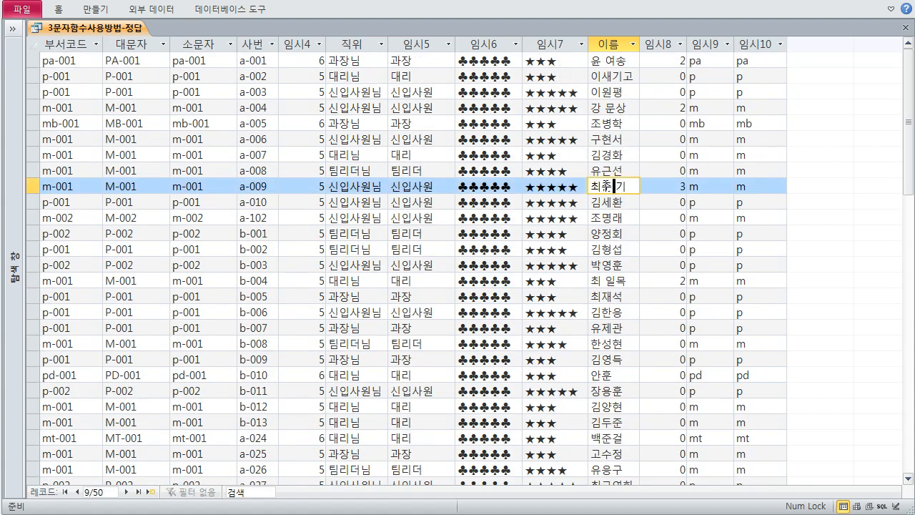
# - Return to Design view and examine the [이름] and space arguments of the 임시8 InStr expression in the enlarged Zoom view
pyautogui.rightClick(117, 33)
pyautogui.click(161, 98)
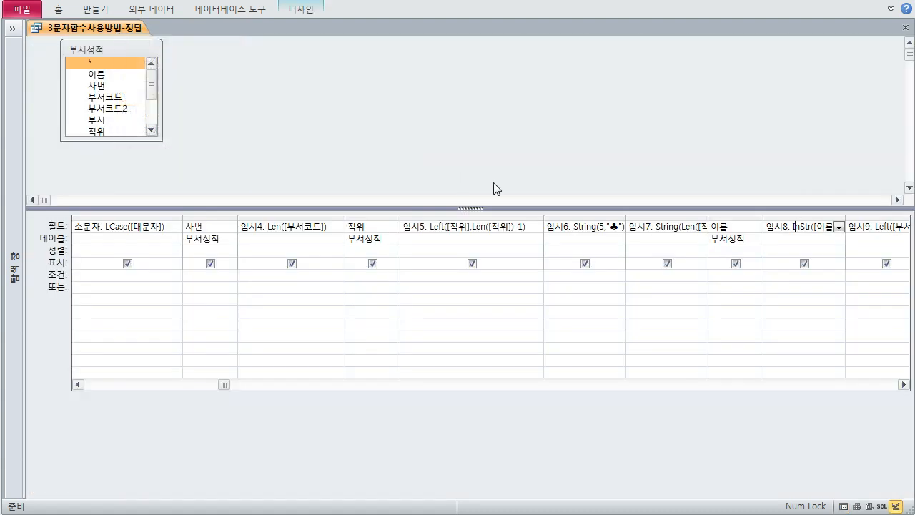
pyautogui.press('Tab')
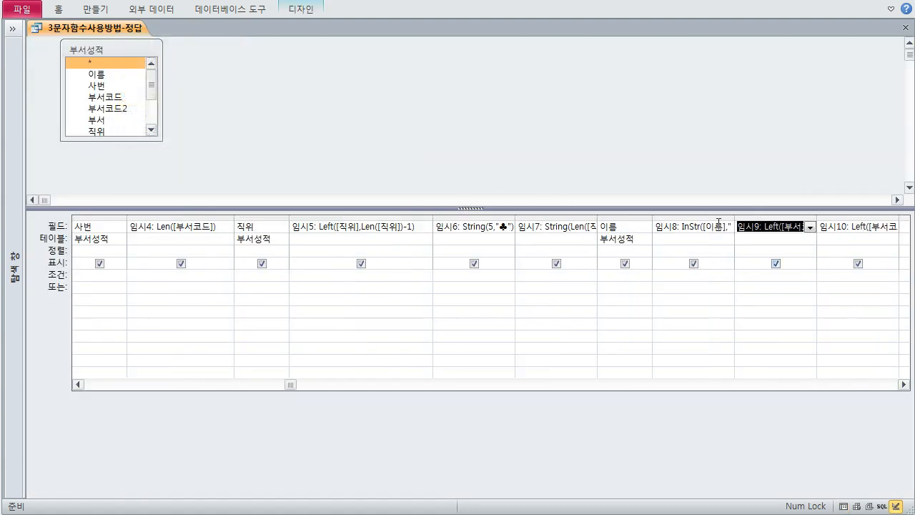
pyautogui.click(696, 227)
pyautogui.hotkey('shift', 'F2')
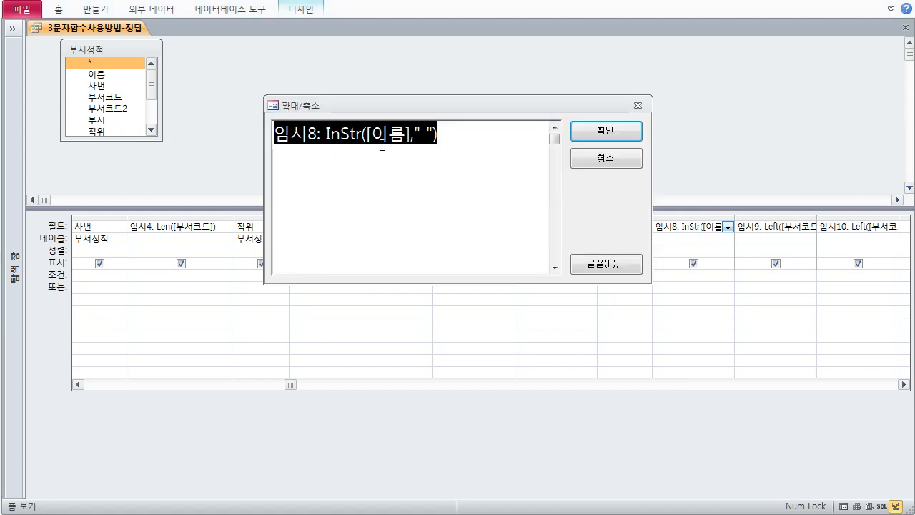
pyautogui.press('End')
pyautogui.doubleClick(379, 136)
pyautogui.click(422, 136)
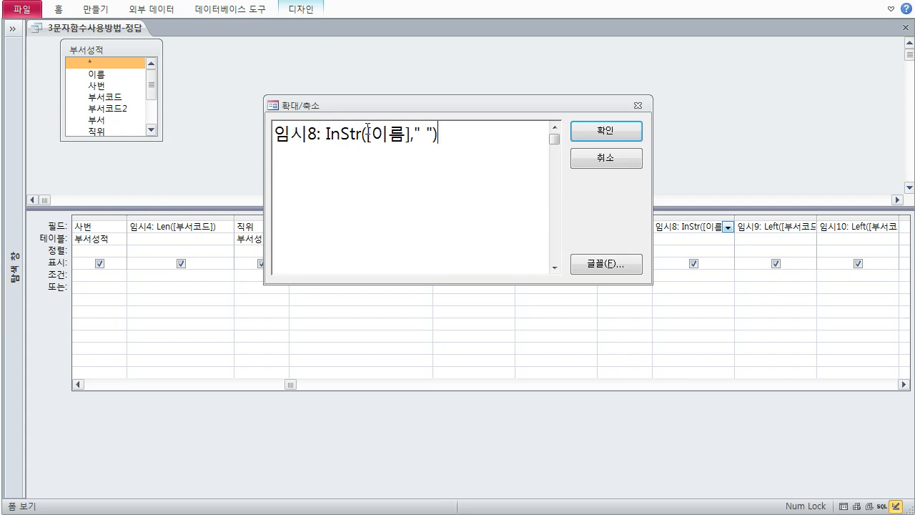
pyautogui.moveTo(367, 127); pyautogui.dragTo(409, 126)
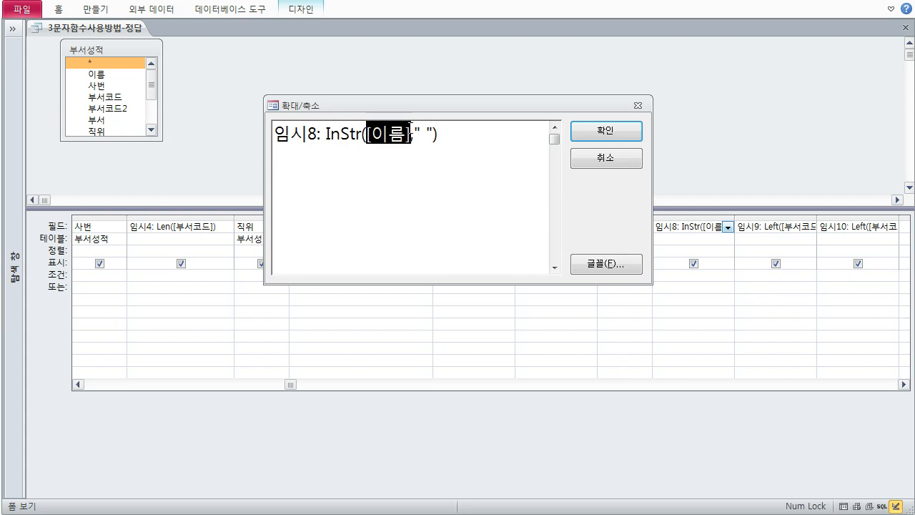
pyautogui.click(421, 137)
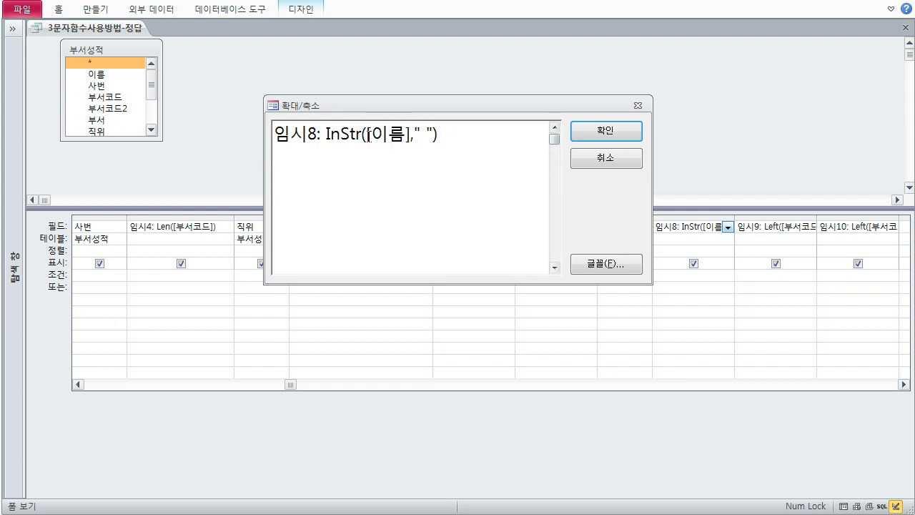
pyautogui.click(588, 135)
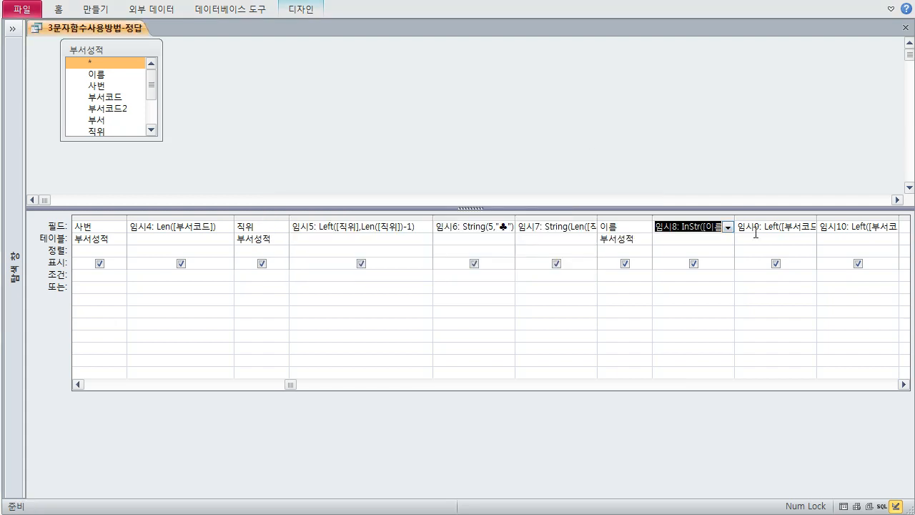
# - Switch to Datasheet view and check the 임시8 values of the first two records against their 이름 entries
pyautogui.rightClick(128, 31)
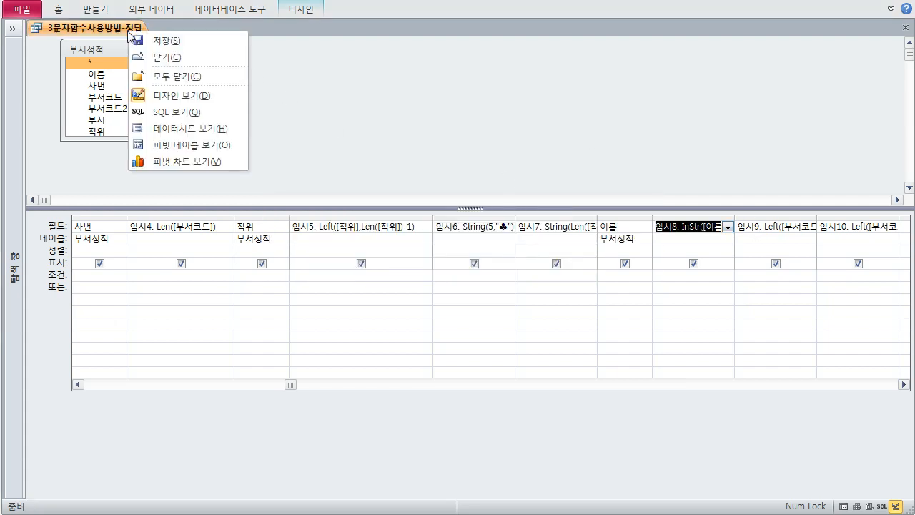
pyautogui.click(199, 128)
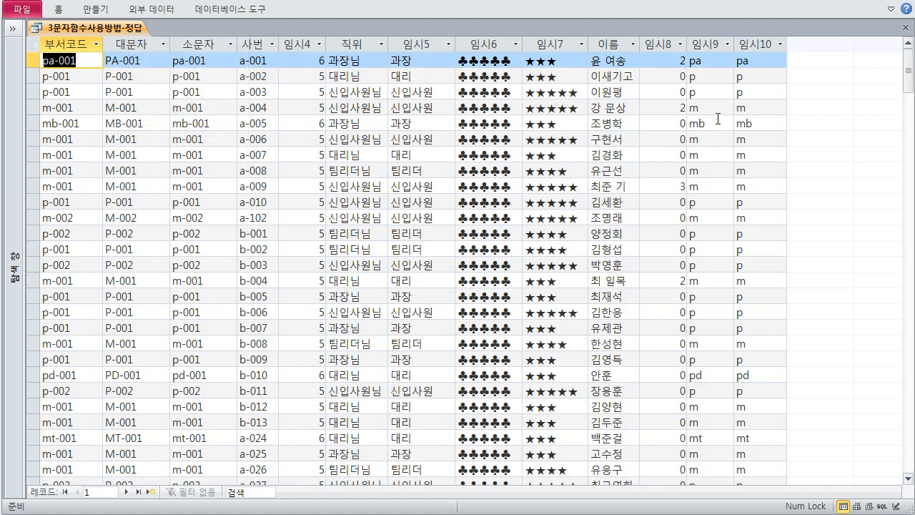
pyautogui.click(682, 60)
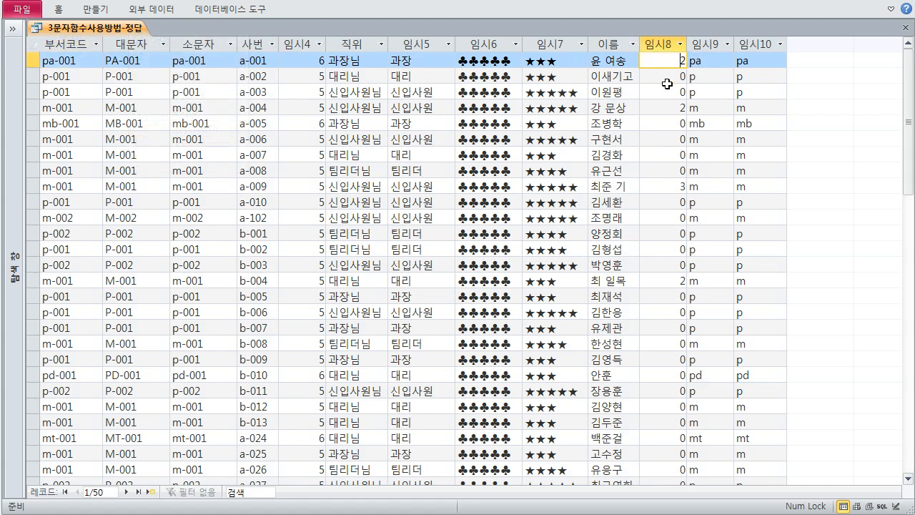
pyautogui.click(666, 85)
pyautogui.click(669, 68)
pyautogui.click(673, 60)
# - Return to Design view and examine the InStr part of 임시9: Left([부서코드],InStr([부서코드],"-")-1) in the enlarged Zoom view
pyautogui.rightClick(83, 28)
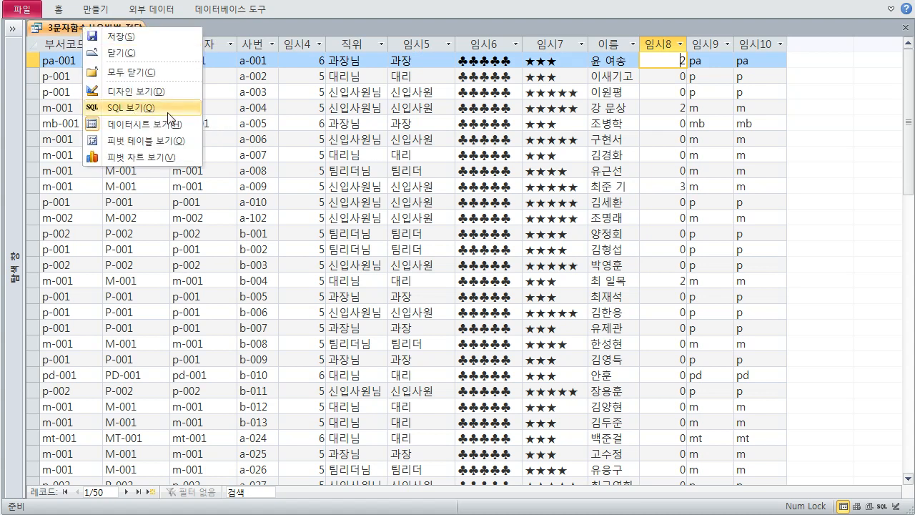
pyautogui.click(143, 91)
pyautogui.click(789, 226)
pyautogui.hotkey('shift', 'F2')
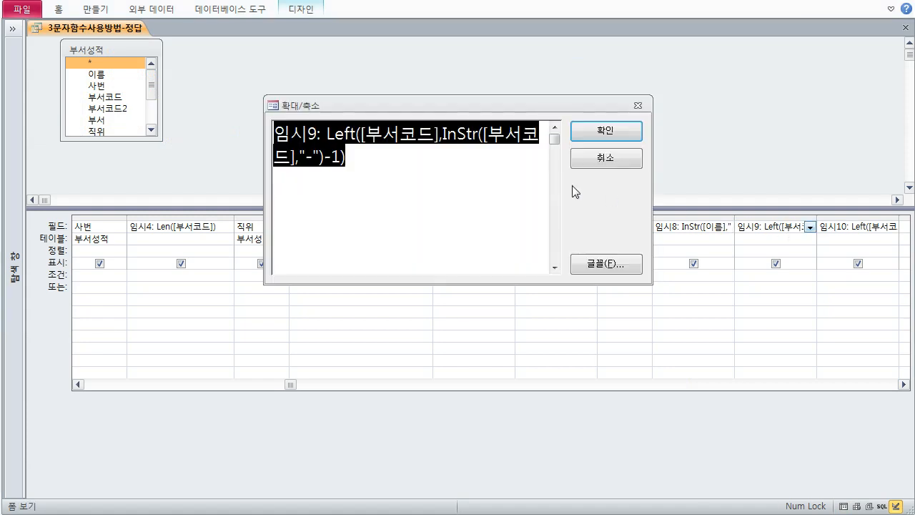
pyautogui.click(402, 169)
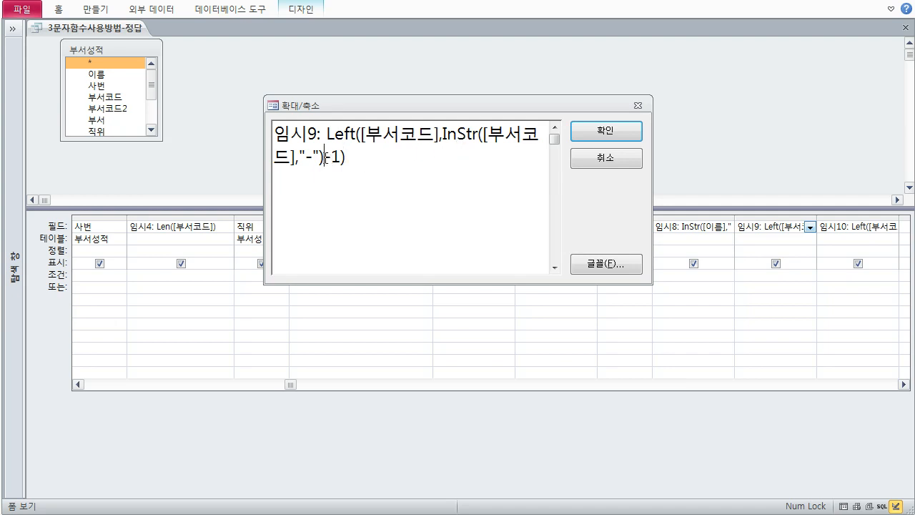
pyautogui.moveTo(325, 156); pyautogui.dragTo(285, 163)
pyautogui.click(597, 134)
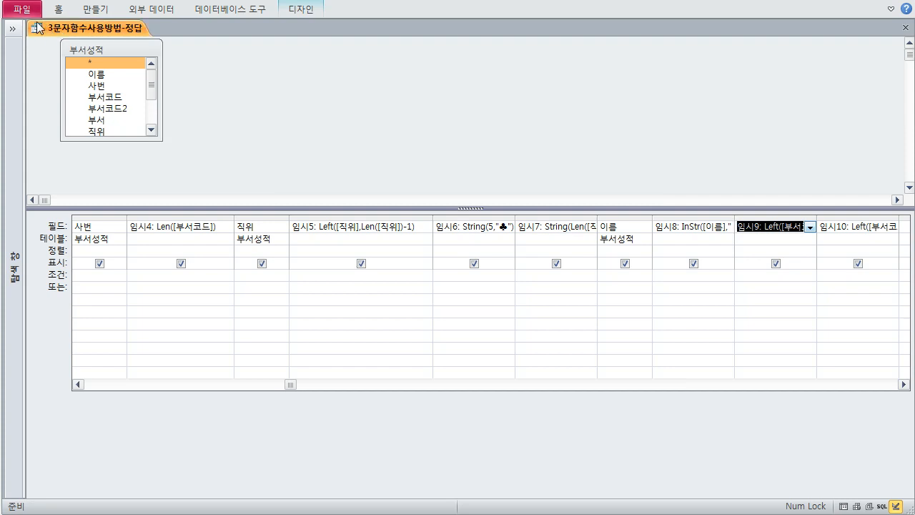
# - Switch to Datasheet view and examine the 부서코드 value of the first record
pyautogui.rightClick(57, 28)
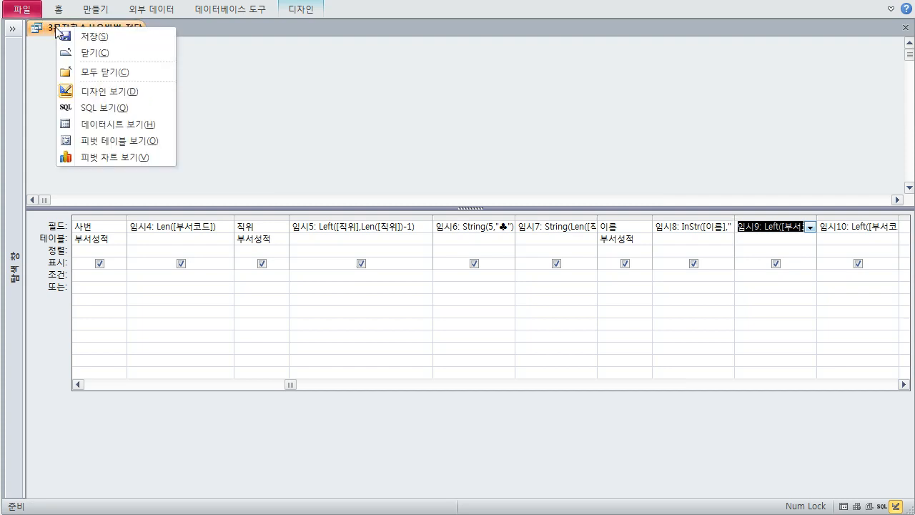
pyautogui.click(110, 124)
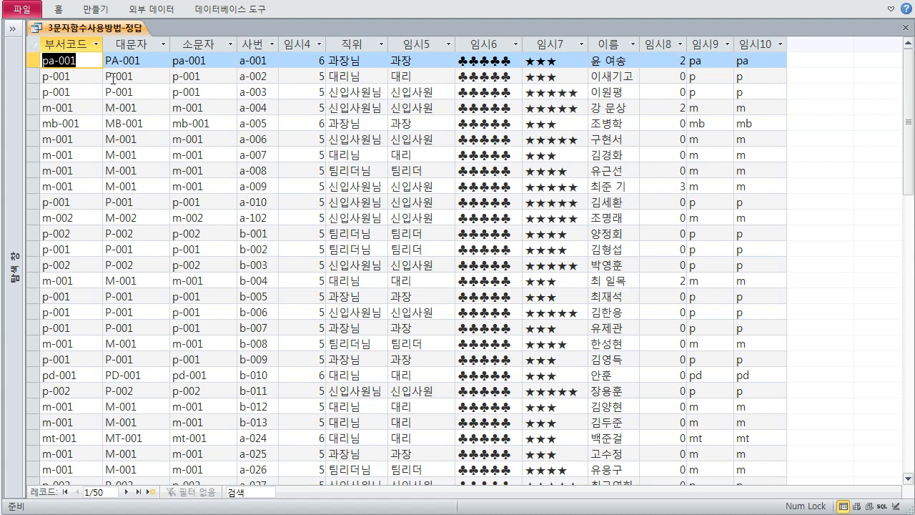
pyautogui.click(90, 64)
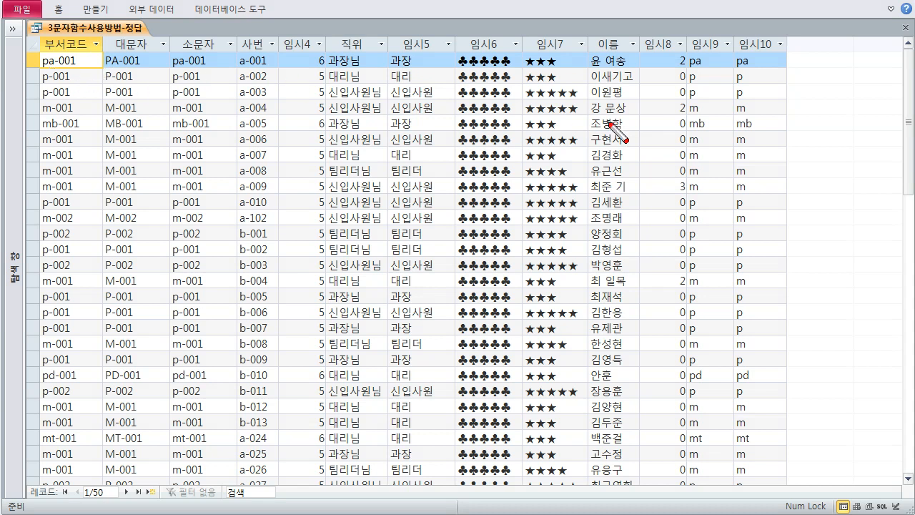
# - Write the sample codes pa-001 and p-001 beside the datasheet as pen annotations and underline their letter prefixes
pyautogui.moveTo(771, 144)
pyautogui.mouseDown()
pyautogui.moveTo(770, 168)
pyautogui.moveTo(776, 156)
pyautogui.moveTo(807, 153)
pyautogui.moveTo(789, 149)
pyautogui.mouseUp()
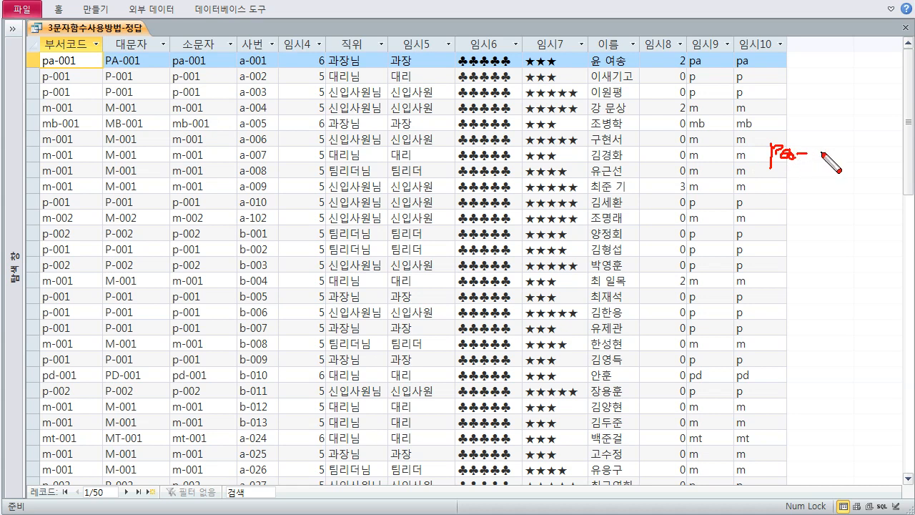
pyautogui.hotkey('ctrl', 'z')
pyautogui.hotkey('ctrl', 'z')
pyautogui.hotkey('ctrl', 'z')
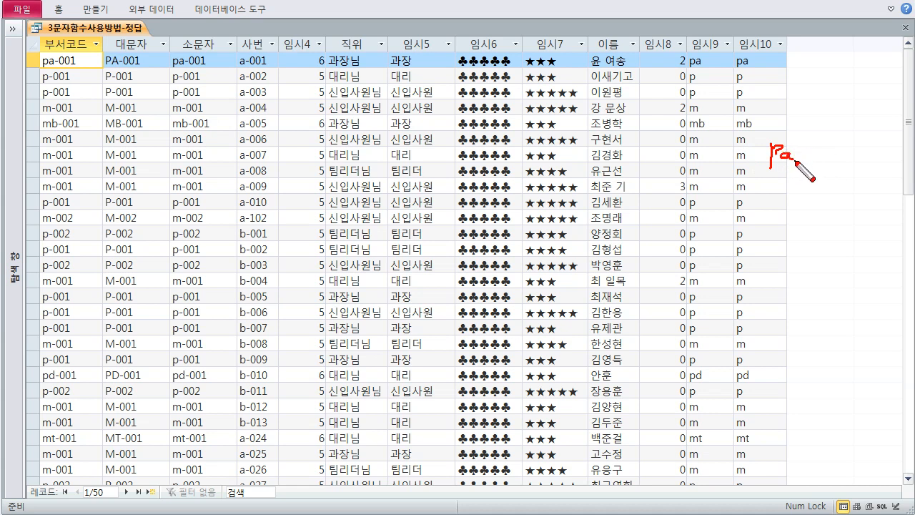
pyautogui.moveTo(792, 149); pyautogui.dragTo(832, 147)
pyautogui.moveTo(840, 146); pyautogui.dragTo(843, 156)
pyautogui.moveTo(763, 167)
pyautogui.mouseDown()
pyautogui.moveTo(795, 168)
pyautogui.moveTo(771, 207)
pyautogui.moveTo(772, 198)
pyautogui.moveTo(808, 191)
pyautogui.mouseUp()
pyautogui.moveTo(816, 191); pyautogui.dragTo(832, 195)
pyautogui.moveTo(768, 210); pyautogui.dragTo(786, 211)
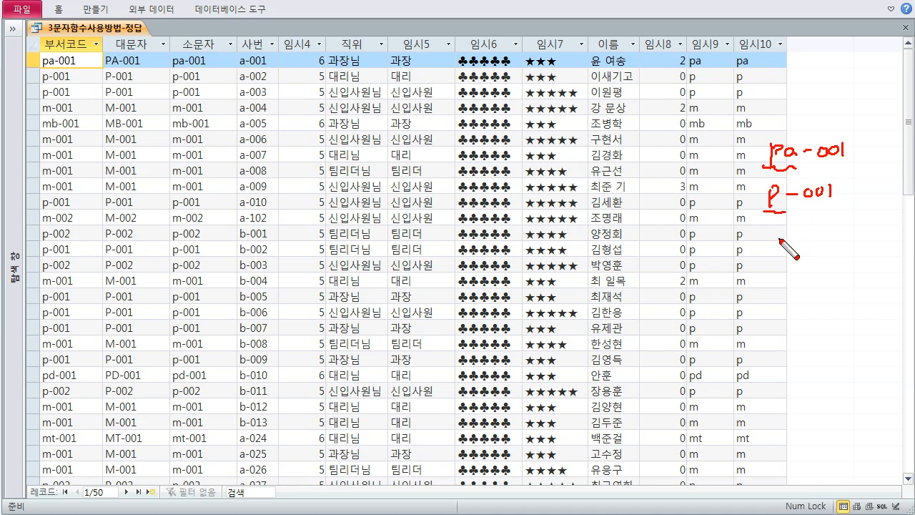
# - Annotate the formula Left(△, Len(△)-4) below the sample codes and dot the four trailing characters of each code
pyautogui.moveTo(766, 228)
pyautogui.mouseDown()
pyautogui.moveTo(780, 246)
pyautogui.moveTo(842, 246)
pyautogui.moveTo(850, 233)
pyautogui.moveTo(857, 254)
pyautogui.mouseUp()
pyautogui.moveTo(774, 275)
pyautogui.mouseDown()
pyautogui.moveTo(774, 290)
pyautogui.moveTo(842, 275)
pyautogui.moveTo(835, 287)
pyautogui.mouseUp()
pyautogui.moveTo(838, 271); pyautogui.dragTo(840, 288)
pyautogui.click(815, 163)
pyautogui.click(826, 164)
pyautogui.click(835, 163)
pyautogui.click(843, 163)
pyautogui.click(812, 201)
pyautogui.click(833, 200)
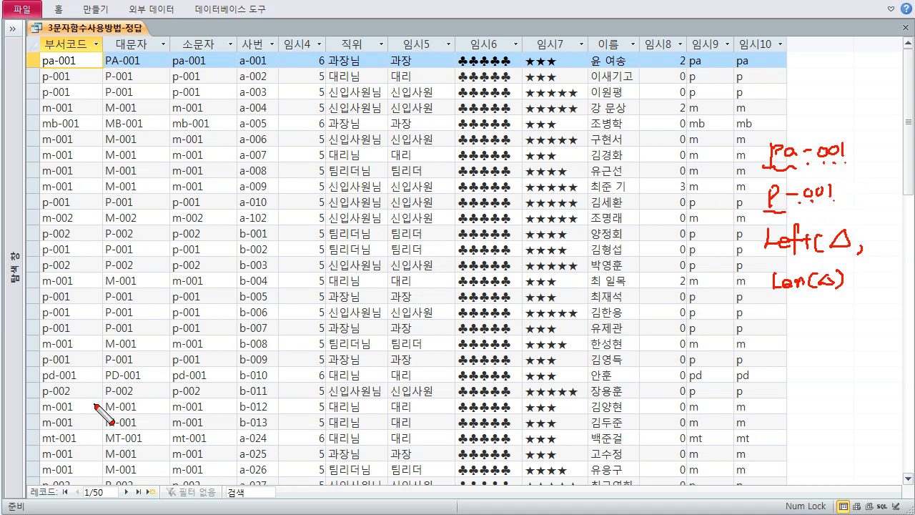
pyautogui.moveTo(851, 282); pyautogui.dragTo(877, 283)
pyautogui.moveTo(873, 273); pyautogui.dragTo(872, 288)
pyautogui.moveTo(773, 295); pyautogui.dragTo(873, 291)
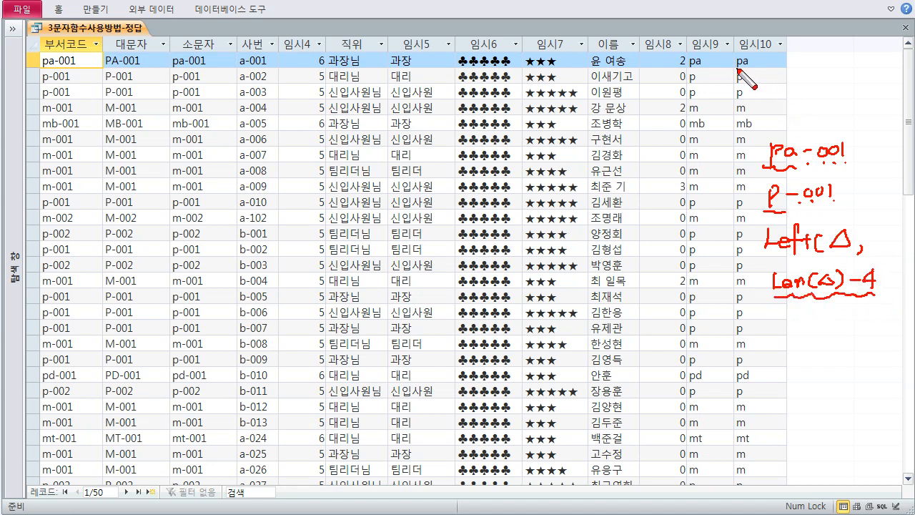
pyautogui.moveTo(885, 269); pyautogui.dragTo(886, 294)
# - Begin a second annotated formula, Left(△, InStr(△, below the Len version
pyautogui.moveTo(727, 312)
pyautogui.mouseDown()
pyautogui.moveTo(736, 330)
pyautogui.moveTo(753, 334)
pyautogui.moveTo(815, 323)
pyautogui.moveTo(825, 333)
pyautogui.mouseUp()
pyautogui.moveTo(717, 350)
pyautogui.mouseDown()
pyautogui.moveTo(730, 359)
pyautogui.moveTo(774, 356)
pyautogui.moveTo(779, 367)
pyautogui.moveTo(809, 371)
pyautogui.moveTo(819, 356)
pyautogui.moveTo(849, 348)
pyautogui.mouseUp()
pyautogui.moveTo(855, 340); pyautogui.dragTo(856, 367)
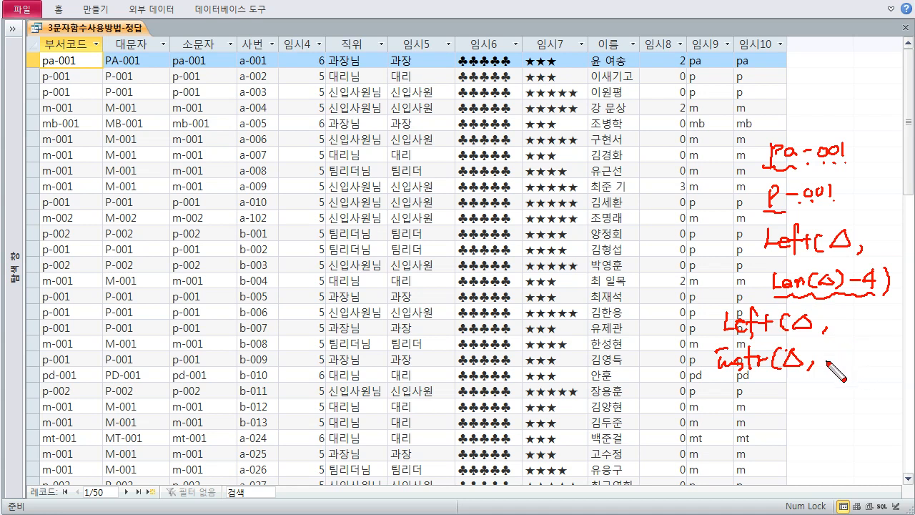
# - Write "의 위치" after the hyphen in the annotated InStr formula, and undo those pen strokes
pyautogui.moveTo(832, 355); pyautogui.dragTo(841, 357)
pyautogui.moveTo(828, 362)
pyautogui.mouseDown()
pyautogui.moveTo(849, 351)
pyautogui.moveTo(855, 361)
pyautogui.mouseUp()
pyautogui.moveTo(859, 347)
pyautogui.mouseDown()
pyautogui.moveTo(859, 364)
pyautogui.moveTo(871, 345)
pyautogui.mouseUp()
pyautogui.moveTo(864, 358)
pyautogui.mouseDown()
pyautogui.moveTo(874, 356)
pyautogui.moveTo(868, 365)
pyautogui.mouseUp()
pyautogui.moveTo(877, 346); pyautogui.dragTo(877, 365)
pyautogui.moveTo(880, 349); pyautogui.dragTo(887, 360)
pyautogui.moveTo(890, 348); pyautogui.dragTo(894, 370)
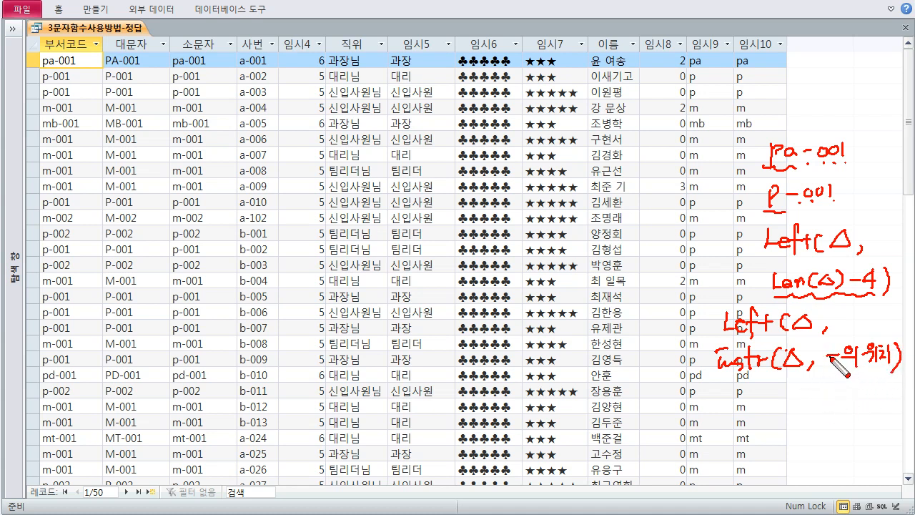
pyautogui.hotkey('ctrl', 'z')
pyautogui.hotkey('ctrl', 'z')
pyautogui.hotkey('ctrl', 'z')
pyautogui.hotkey('ctrl', 'z')
pyautogui.hotkey('ctrl', 'z')
pyautogui.hotkey('ctrl', 'z')
pyautogui.hotkey('ctrl', 'z')
pyautogui.hotkey('ctrl', 'z')
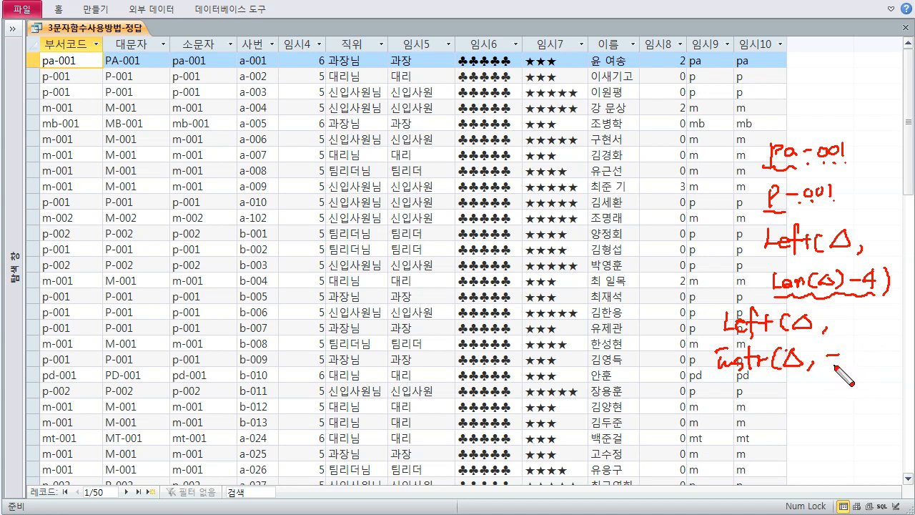
# - Complete the annotated formula with "-")-1) and mark hyphen positions 3 and 2 beside pa-001 and p-001
pyautogui.moveTo(825, 351)
pyautogui.mouseDown()
pyautogui.moveTo(853, 357)
pyautogui.moveTo(855, 367)
pyautogui.mouseUp()
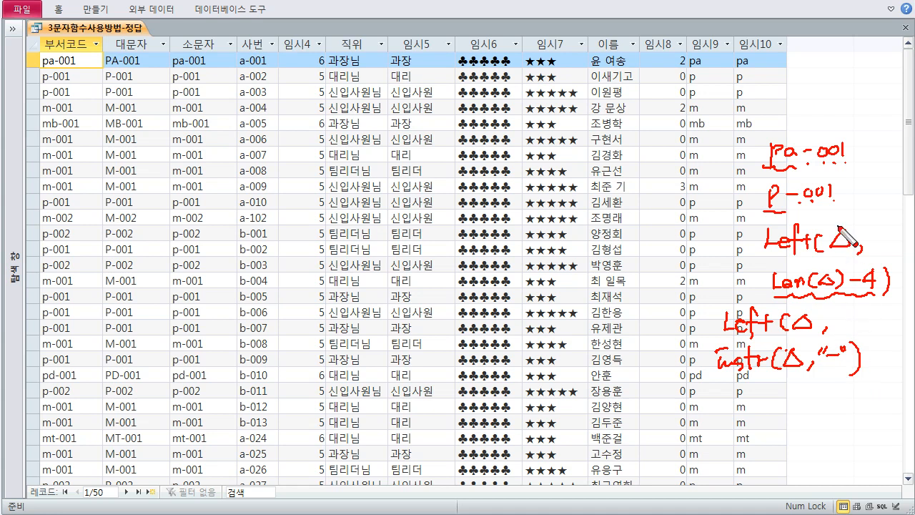
pyautogui.moveTo(733, 148)
pyautogui.mouseDown()
pyautogui.moveTo(742, 153)
pyautogui.moveTo(732, 161)
pyautogui.mouseUp()
pyautogui.moveTo(737, 196); pyautogui.dragTo(749, 205)
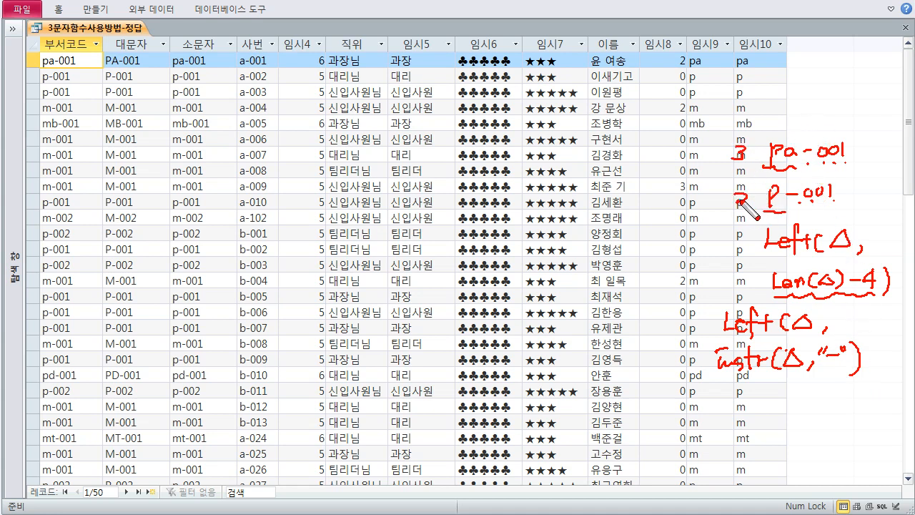
pyautogui.moveTo(731, 169); pyautogui.dragTo(794, 171)
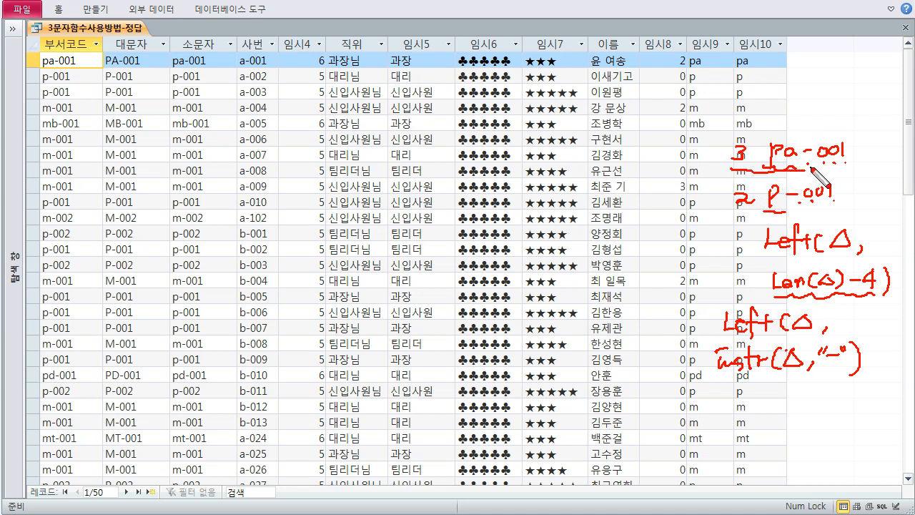
pyautogui.moveTo(868, 361); pyautogui.dragTo(894, 376)
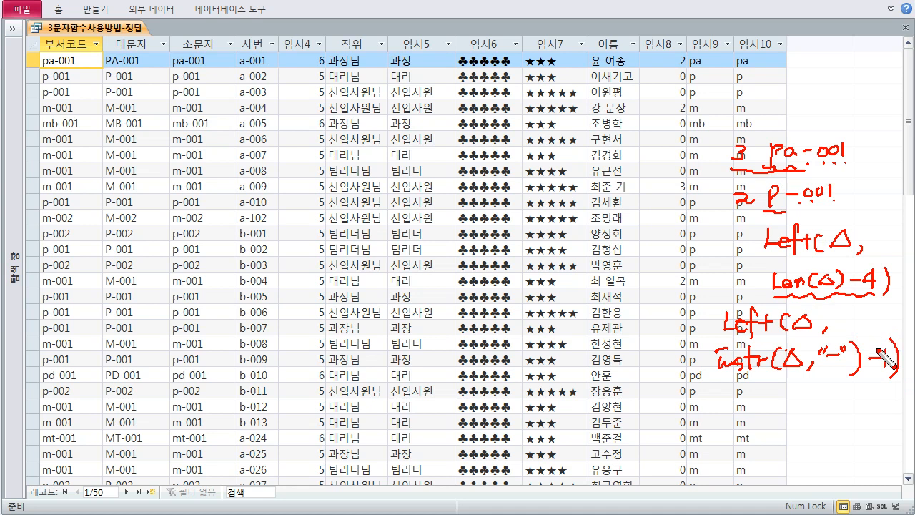
# - Underline InStr and both Left function names in the annotated formulas and mark the InStr version with a star
pyautogui.moveTo(721, 378); pyautogui.dragTo(758, 379)
pyautogui.moveTo(728, 335); pyautogui.dragTo(768, 333)
pyautogui.moveTo(766, 253); pyautogui.dragTo(804, 251)
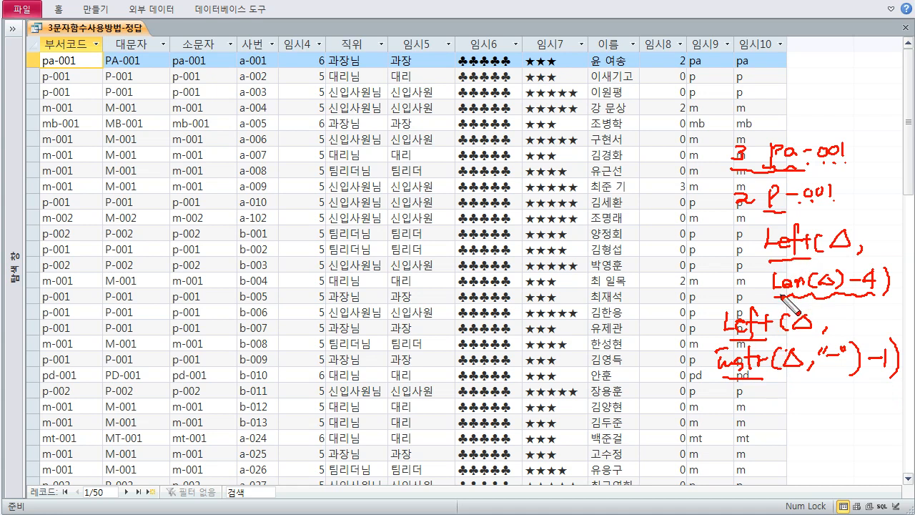
pyautogui.moveTo(703, 307); pyautogui.dragTo(712, 320)
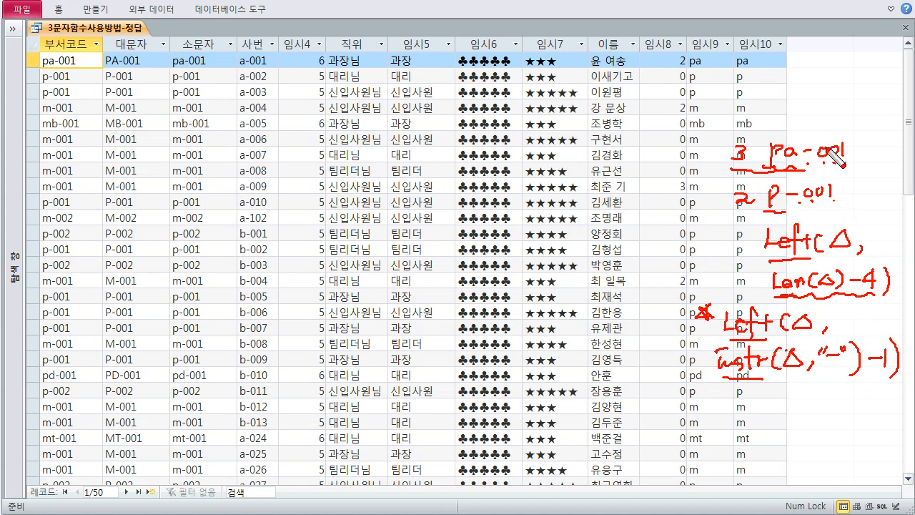
# - Annotate the shorter code pa-01, circle its -01 ending, underline the -001 endings for comparison, and clear all annotations
pyautogui.moveTo(770, 101)
pyautogui.mouseDown()
pyautogui.moveTo(769, 119)
pyautogui.moveTo(825, 123)
pyautogui.mouseUp()
pyautogui.moveTo(763, 126); pyautogui.dragTo(829, 124)
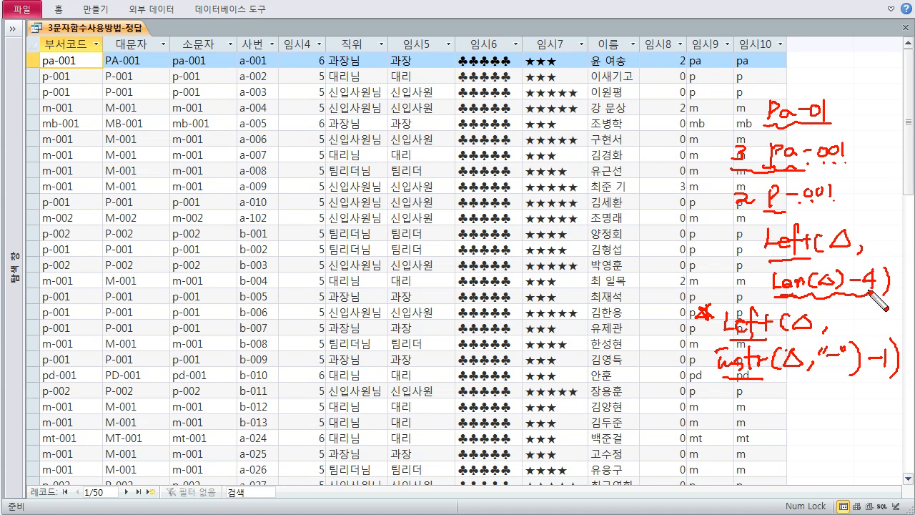
pyautogui.moveTo(815, 90); pyautogui.dragTo(824, 121)
pyautogui.moveTo(810, 171); pyautogui.dragTo(845, 169)
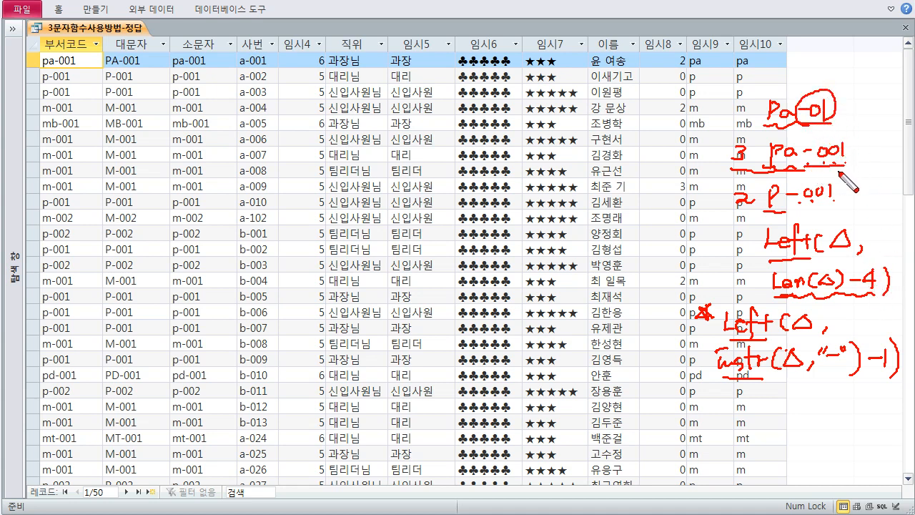
pyautogui.moveTo(790, 211); pyautogui.dragTo(826, 210)
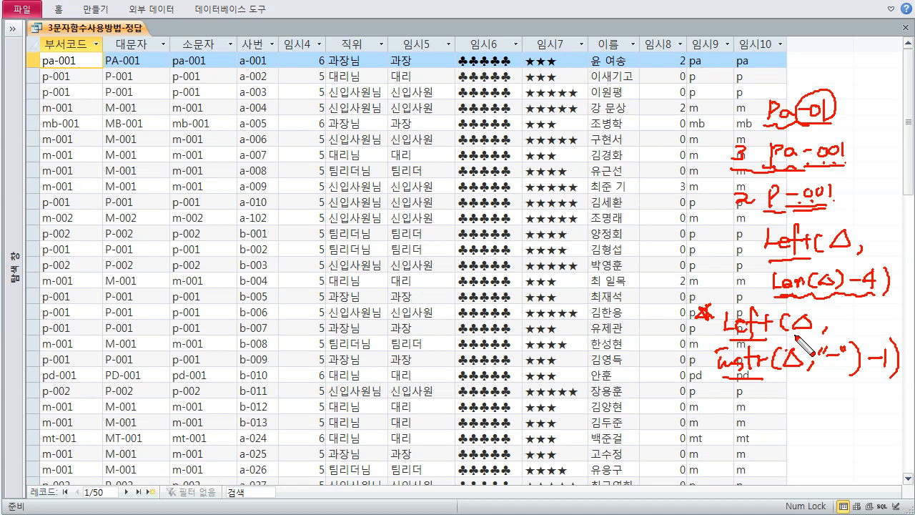
pyautogui.press('Escape')
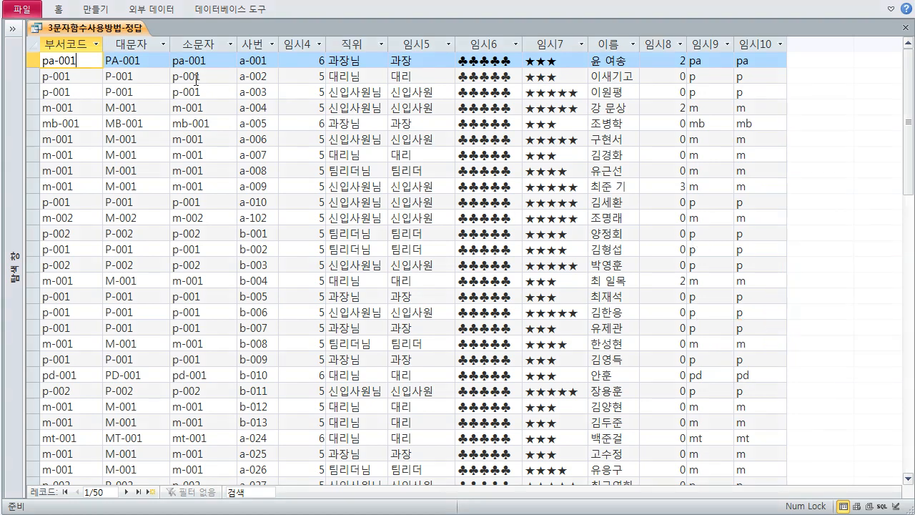
# - Return to Design view and examine the 임시10 expression Left([부서코드2],InStr([부서코드2]," ")-1) in the enlarged Zoom view
pyautogui.rightClick(108, 28)
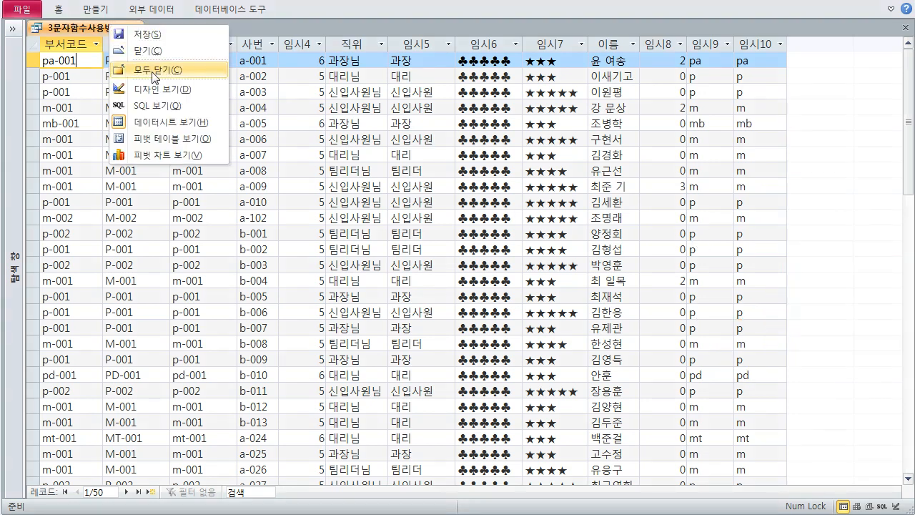
pyautogui.click(152, 91)
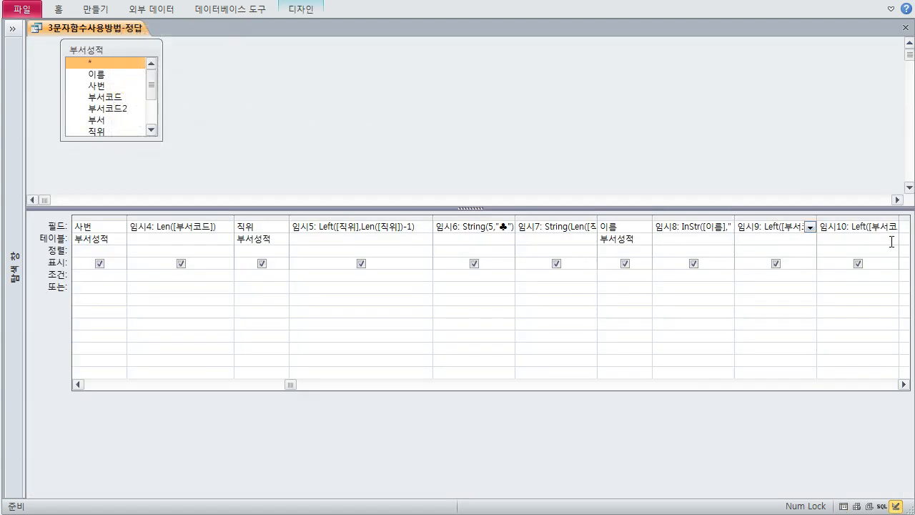
pyautogui.click(867, 227)
pyautogui.hotkey('shift', 'F2')
pyautogui.click(489, 180)
pyautogui.moveTo(475, 134); pyautogui.dragTo(502, 171)
pyautogui.click(394, 173)
pyautogui.click(601, 133)
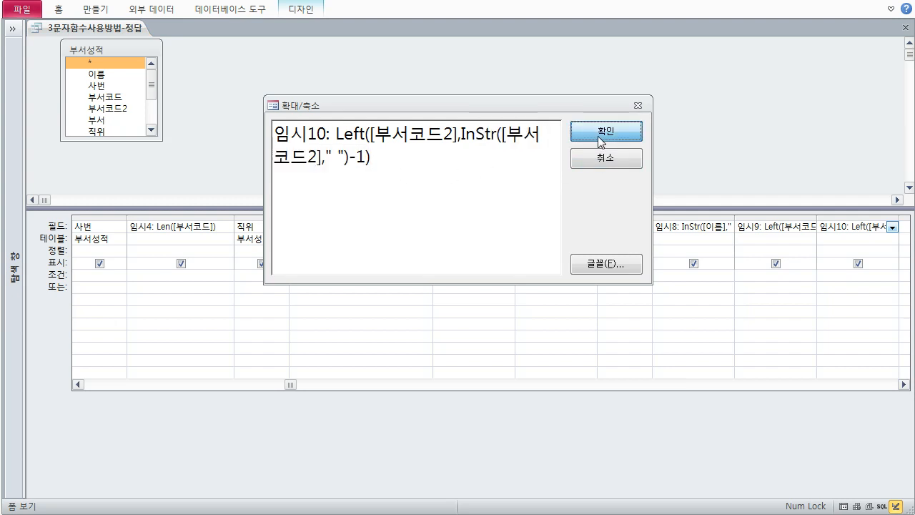
# - Examine the hyphen argument of the 임시9 expression Left([부서코드],InStr([부서코드],"-")-1) in the enlarged Zoom view
pyautogui.click(903, 384)
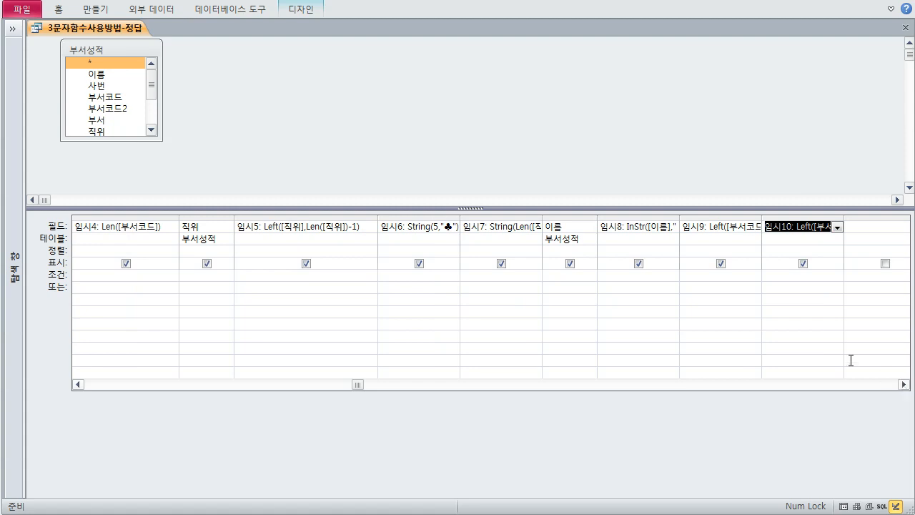
pyautogui.click(722, 228)
pyautogui.hotkey('shift', 'F2')
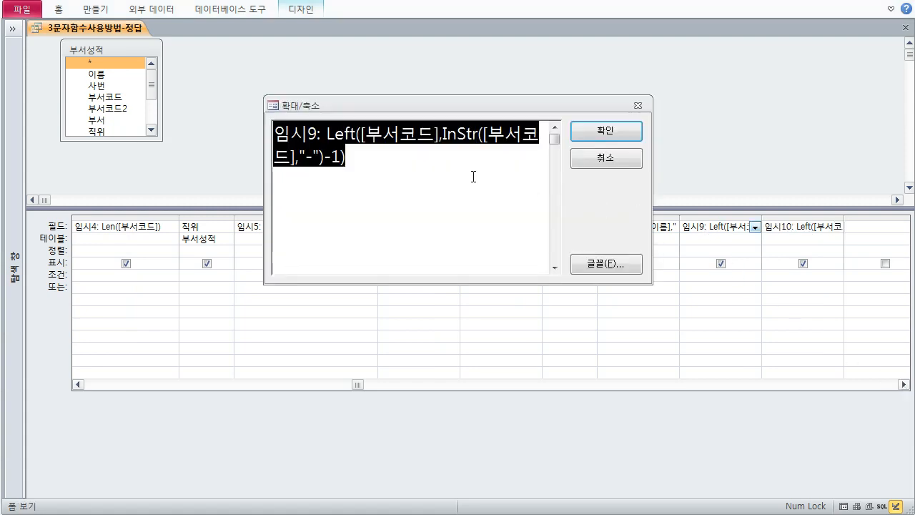
pyautogui.click(442, 172)
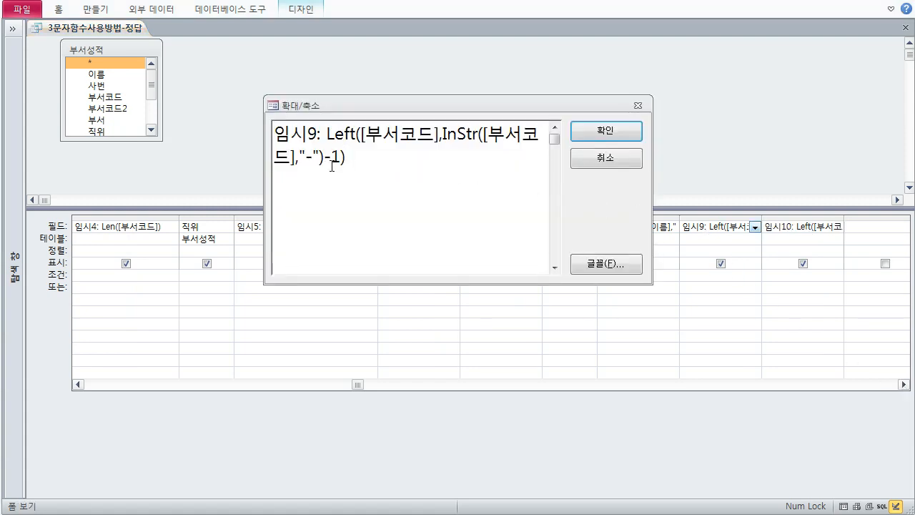
pyautogui.click(592, 158)
# - Reopen the 임시10 expression in the enlarged Zoom view and compare its space argument with the hyphen used in 임시9
pyautogui.click(782, 227)
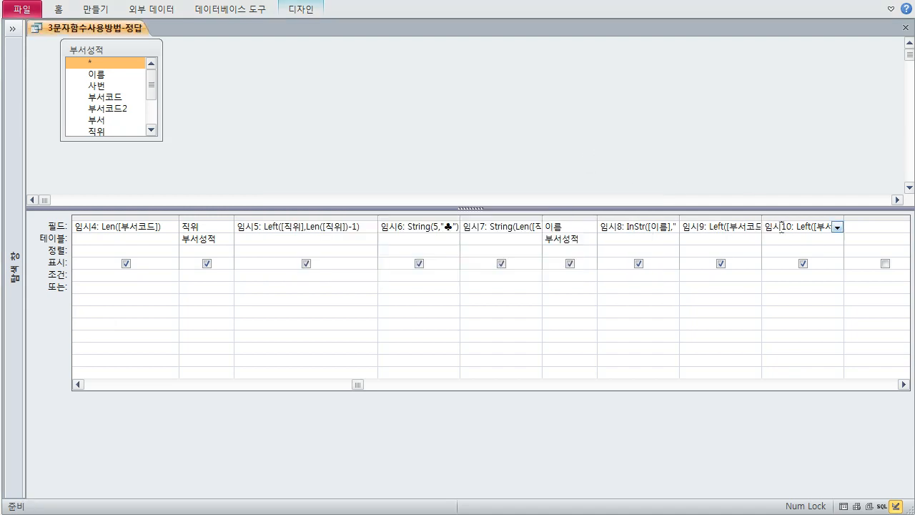
pyautogui.hotkey('shift', 'F2')
pyautogui.click(466, 188)
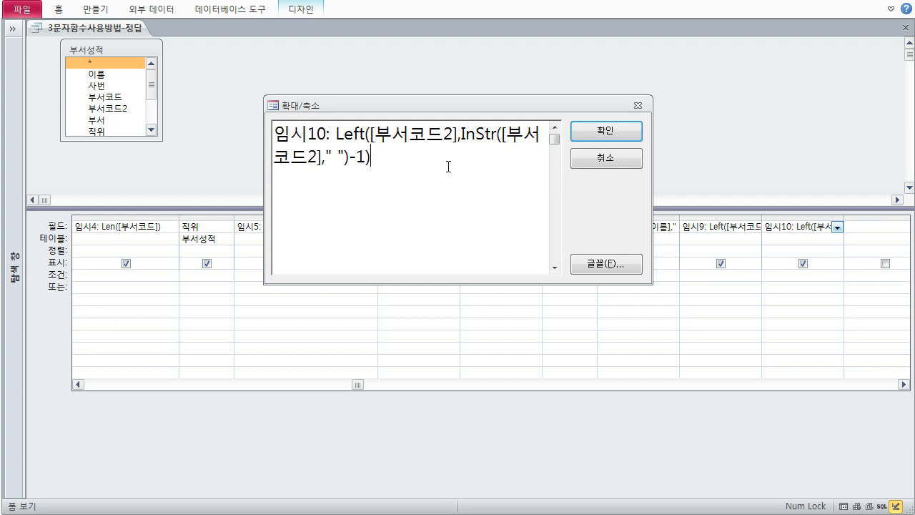
pyautogui.click(578, 161)
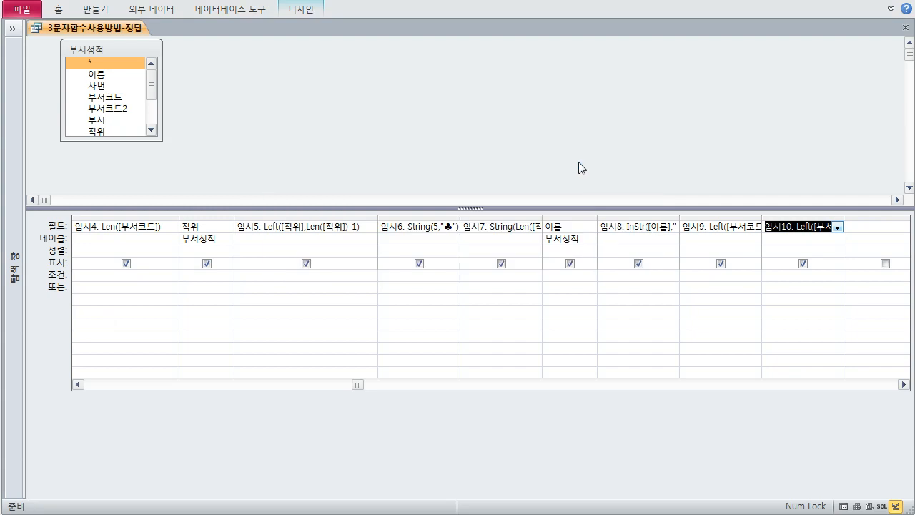
# - Add the 부서코드2 field from the 부서성적 table to the query grid and show the result in Datasheet view
pyautogui.doubleClick(126, 109)
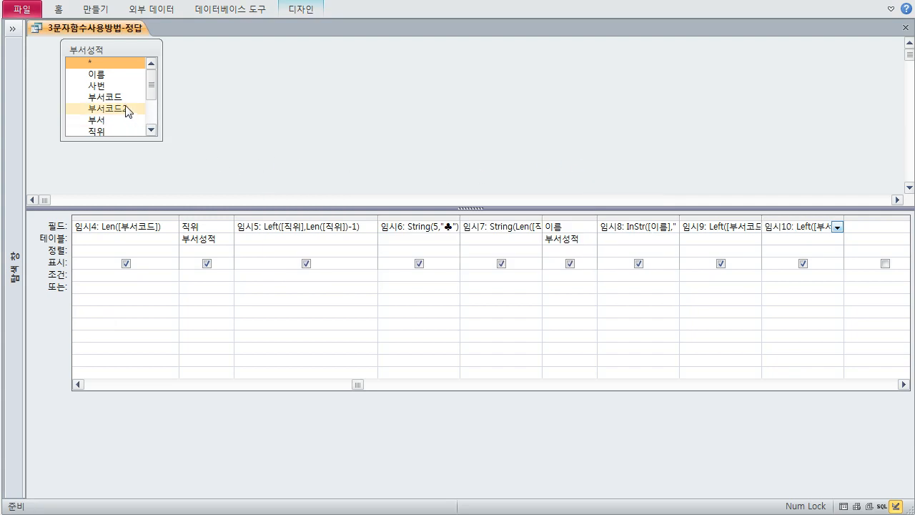
pyautogui.rightClick(124, 27)
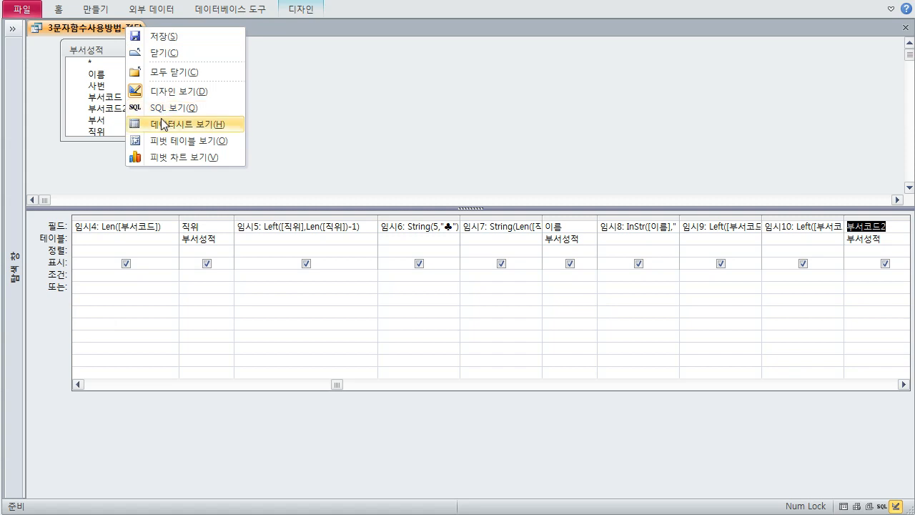
pyautogui.click(164, 127)
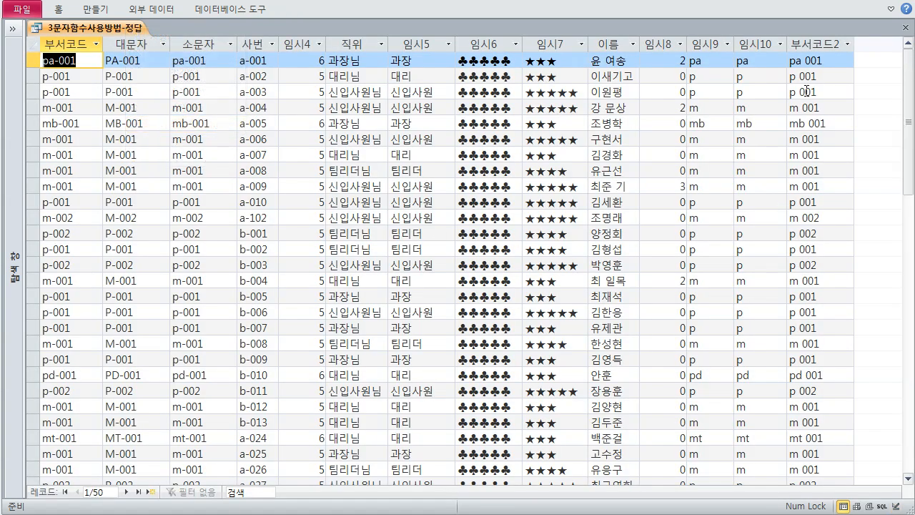
# - Compare the 부서코드2 codes with the 임시10 prefixes from the first record through the longer codes further down
pyautogui.click(803, 64)
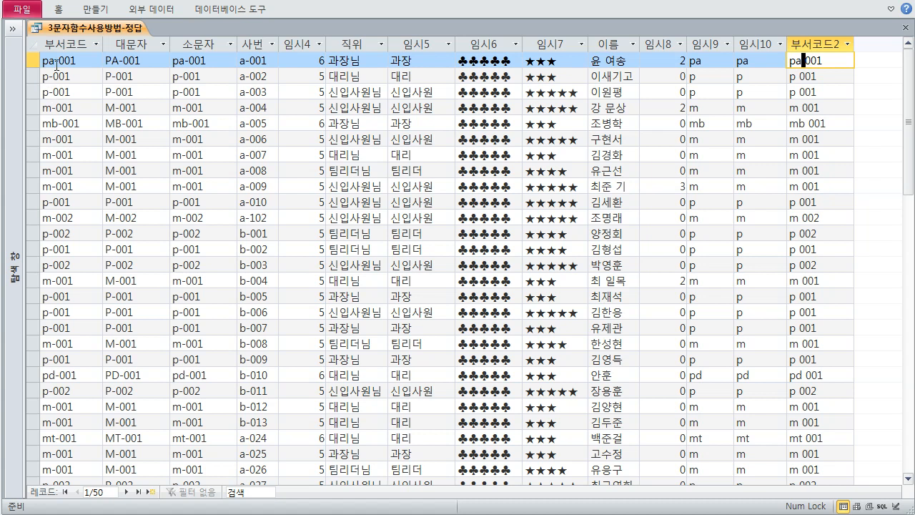
pyautogui.click(760, 61)
pyautogui.scroll(-5, 811, 238)
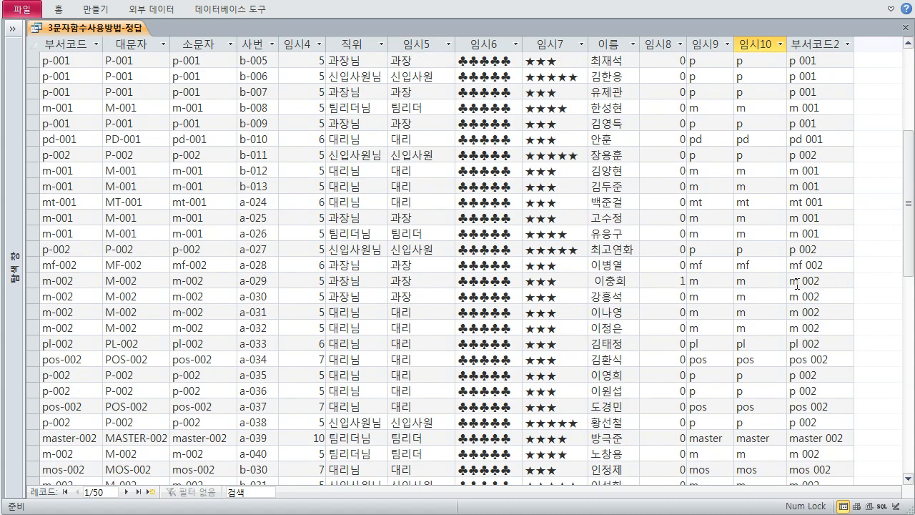
pyautogui.scroll(-2, 796, 284)
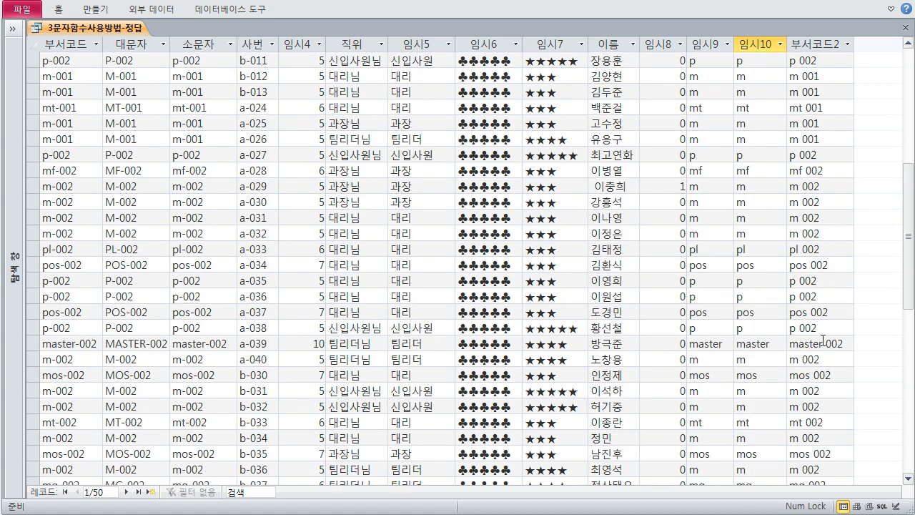
pyautogui.scroll(3, 813, 301)
pyautogui.scroll(4, 806, 86)
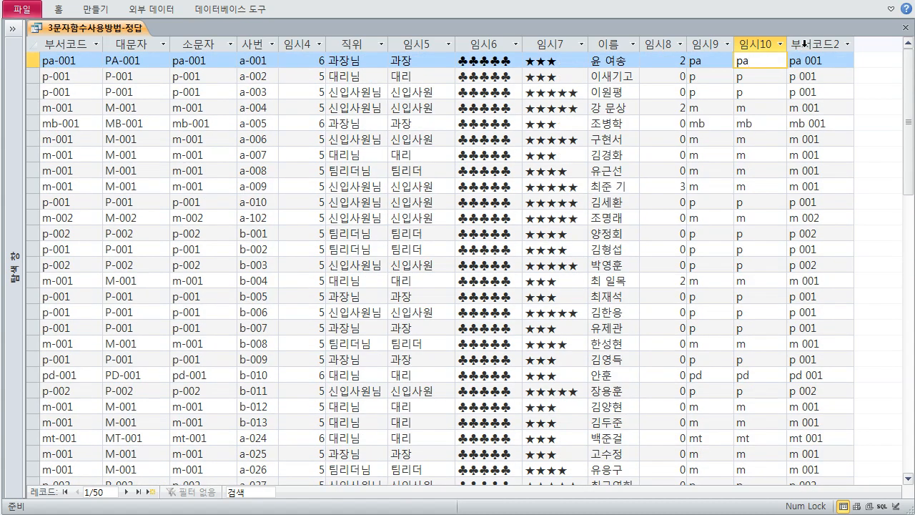
pyautogui.click(806, 43)
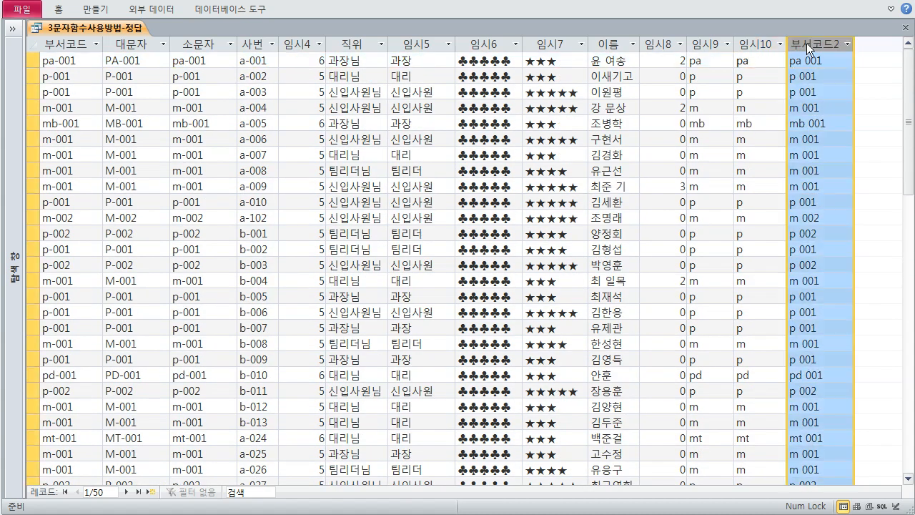
# - Return to Design view and start the expression 임시11:ledt([부서코드] for the empty column after 부서코드2 in the enlarged Zoom view
pyautogui.rightClick(806, 43)
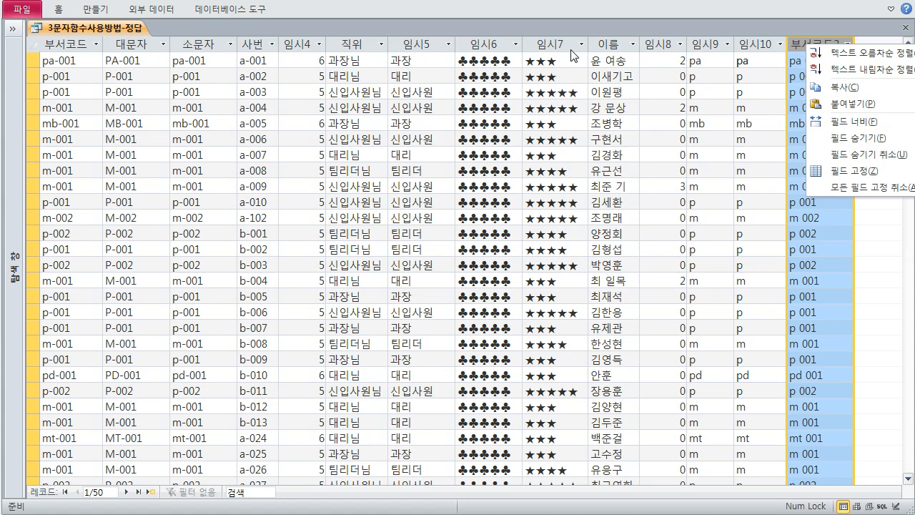
pyautogui.rightClick(80, 28)
pyautogui.click(124, 88)
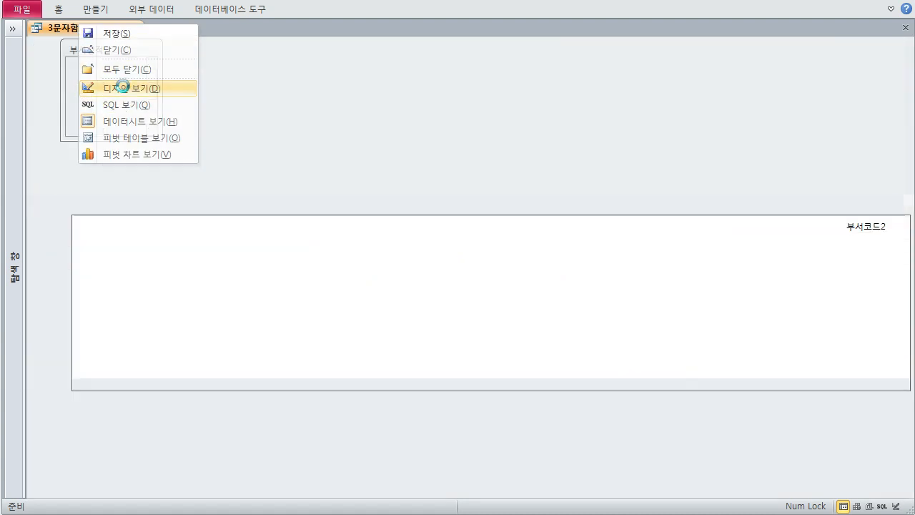
pyautogui.press('Tab')
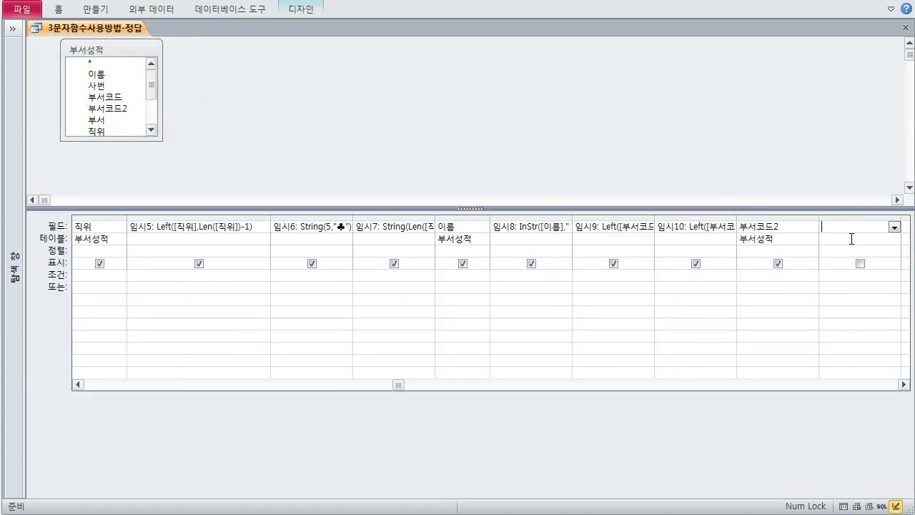
pyautogui.hotkey('shift', 'F2')
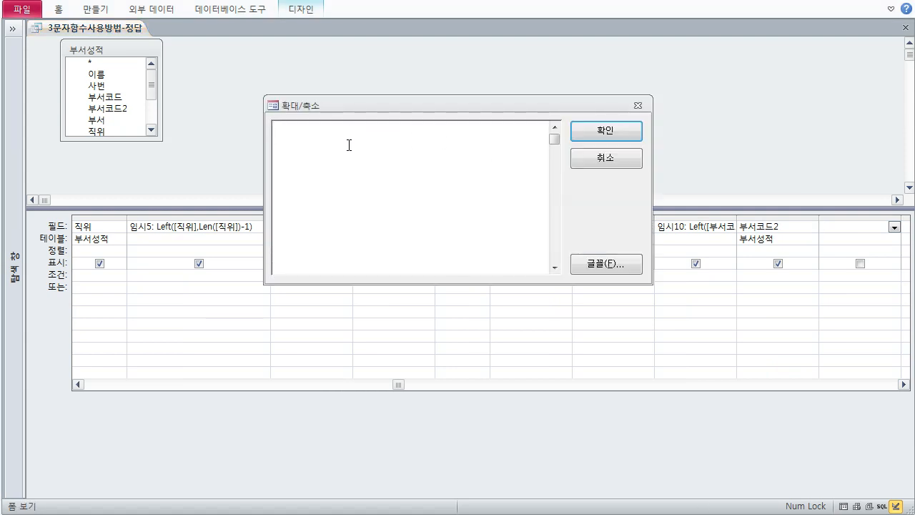
pyautogui.write('임시11:ledt([qn')
pyautogui.press('BackSpace')
pyautogui.press('BackSpace')
pyautogui.write('부섴드')
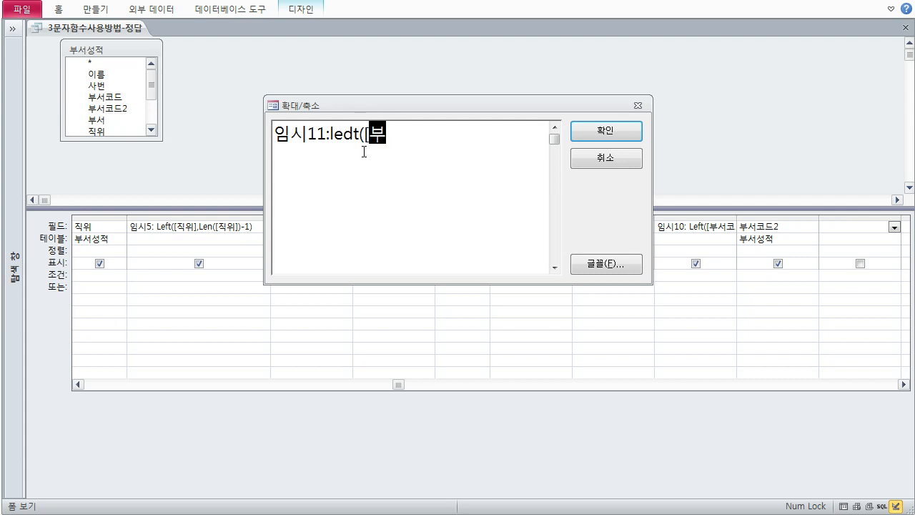
pyautogui.press('BackSpace')
pyautogui.press('BackSpace')
pyautogui.press('BackSpace')
pyautogui.write('서코드')
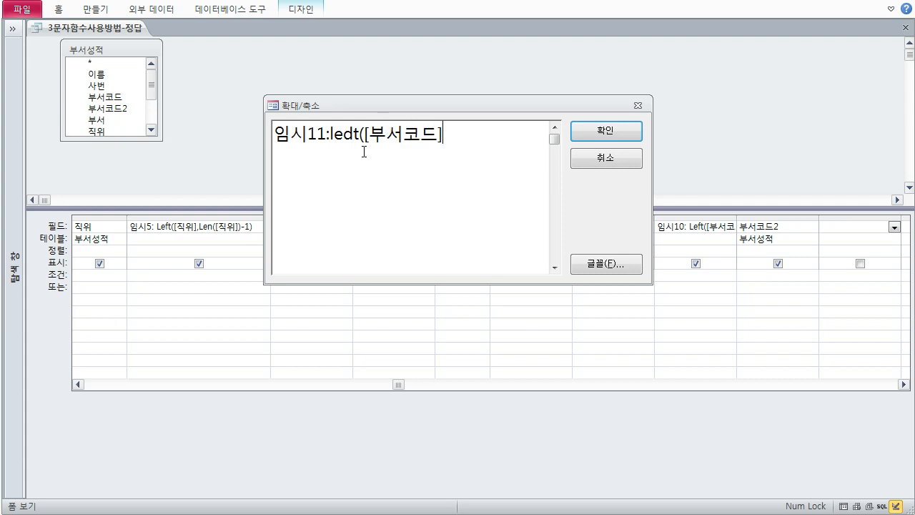
# - Complete the 임시11 expression with the length argument len([부서코드])-4 and apply it to the query grid
pyautogui.write('],le')
pyautogui.write('n(')
pyautogui.write('[qn')
pyautogui.press('BackSpace')
pyautogui.press('BackSpace')
pyautogui.write('부')
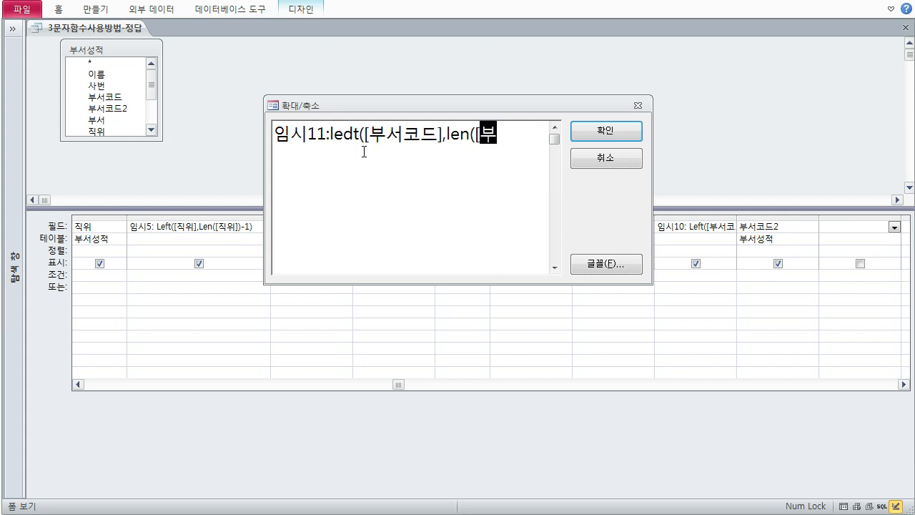
pyautogui.write('섴코드])-')
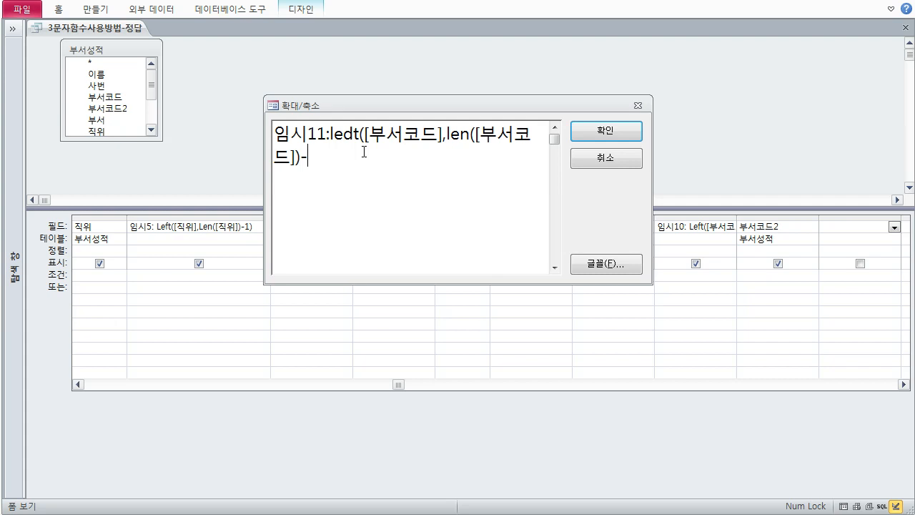
pyautogui.write('4)')
pyautogui.press('Return')
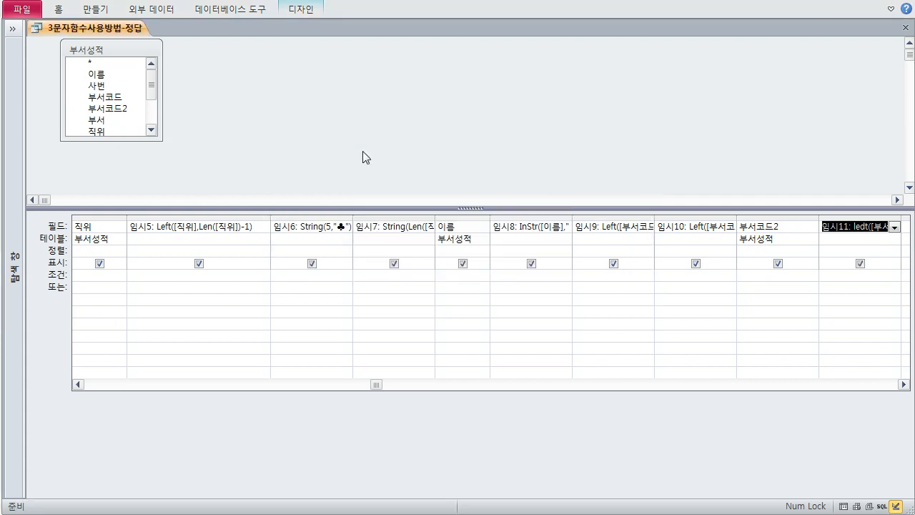
# - Try to show the query with the 임시11 field in Datasheet view
pyautogui.rightClick(113, 28)
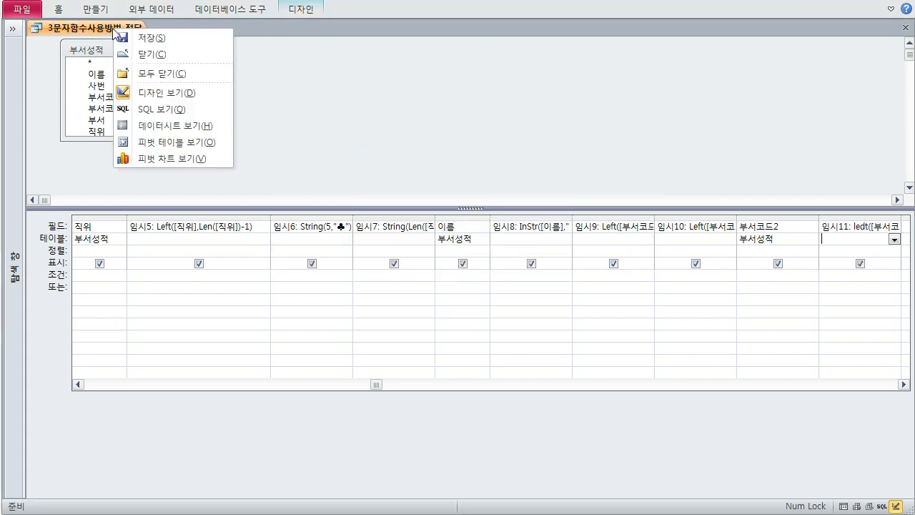
pyautogui.click(165, 125)
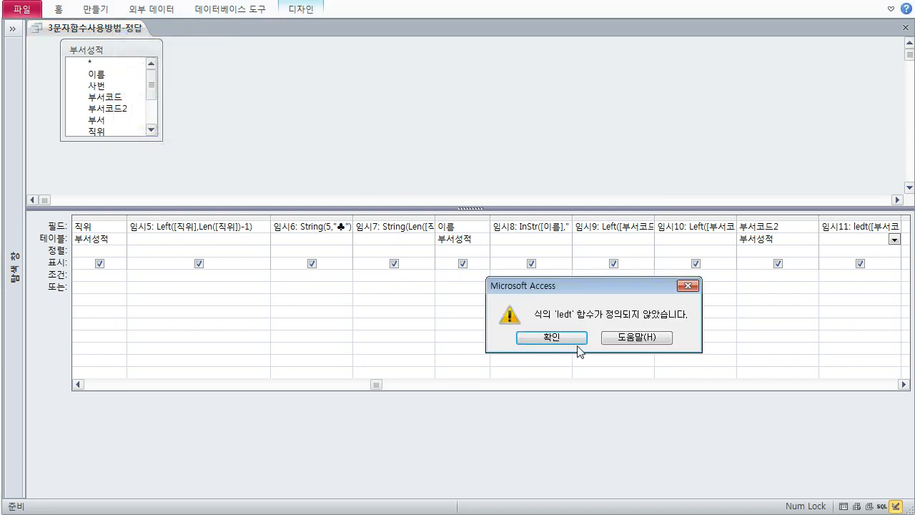
pyautogui.click(854, 230)
pyautogui.press('Return')
# - Correct the misspelled function name in the 임시11 expression to Left
pyautogui.click(854, 227)
pyautogui.hotkey('shift', 'F2')
pyautogui.click(336, 157)
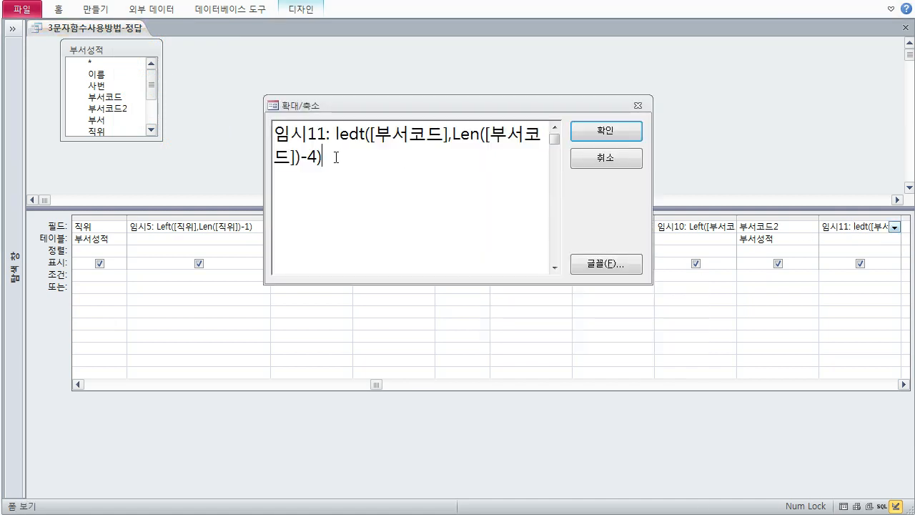
pyautogui.moveTo(350, 138); pyautogui.dragTo(359, 139)
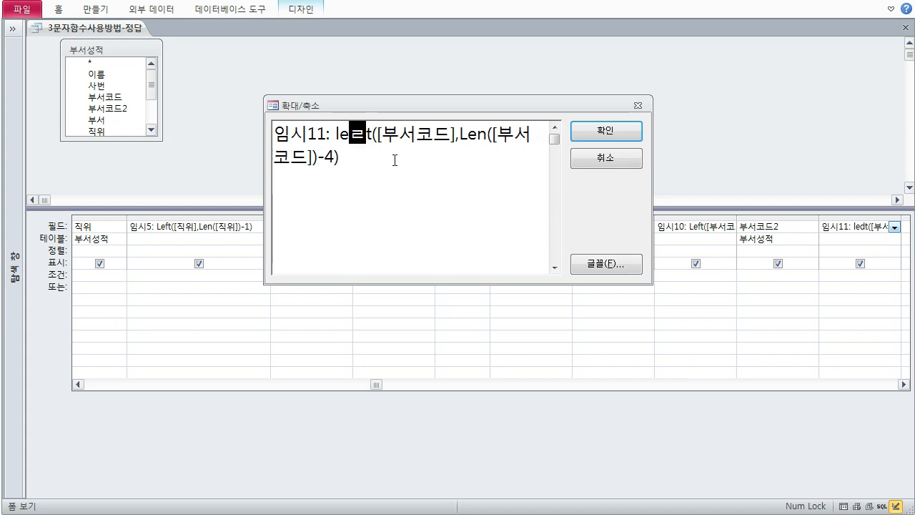
pyautogui.press('Delete')
pyautogui.write('f')
pyautogui.click(588, 133)
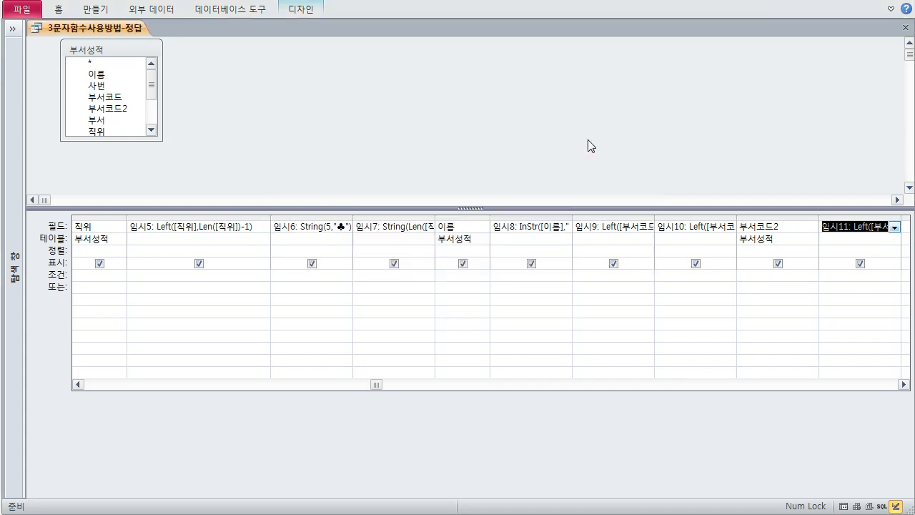
# - Show the query in Datasheet view and compare the 임시11 prefixes with 임시9, 임시10 and 부서코드2 down the records
pyautogui.rightClick(107, 36)
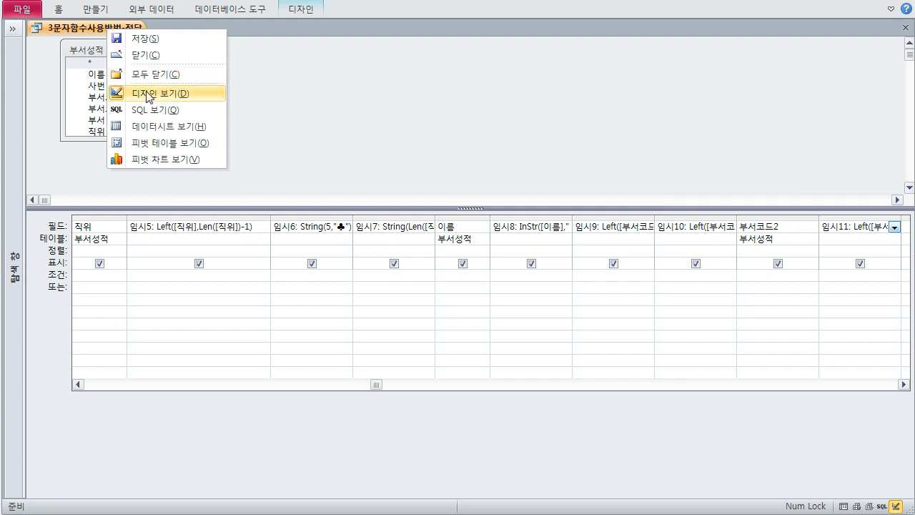
pyautogui.click(155, 127)
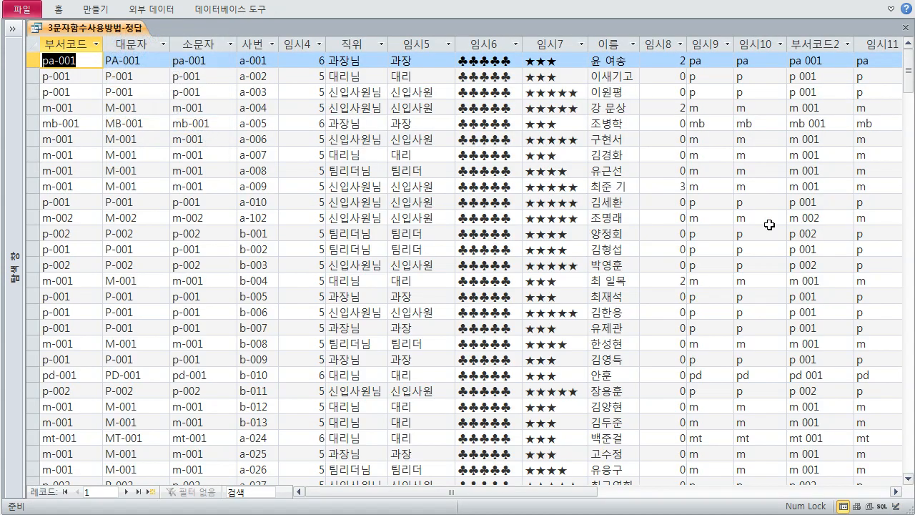
pyautogui.click(896, 492)
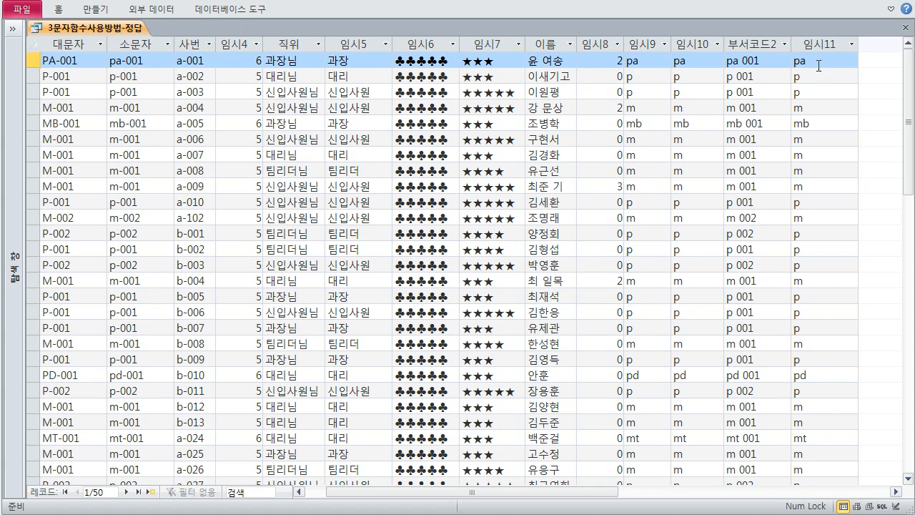
pyautogui.click(819, 62)
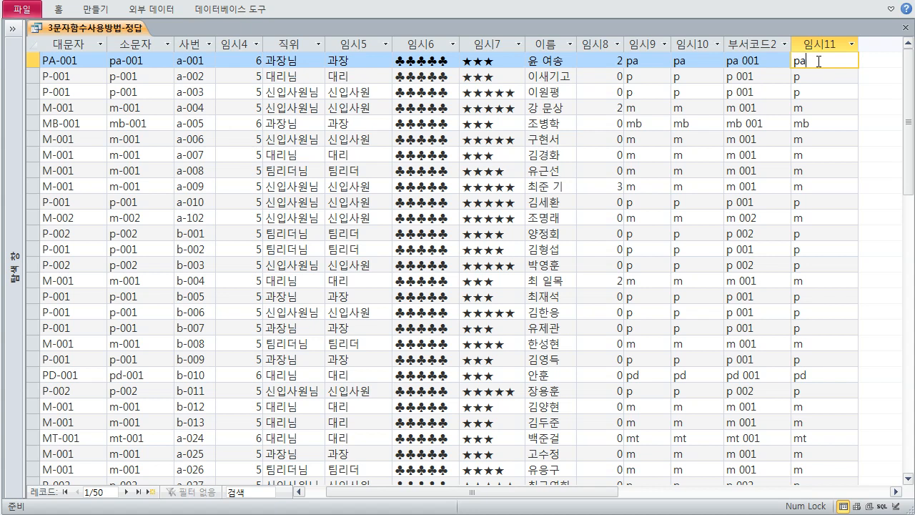
pyautogui.scroll(-2, 824, 323)
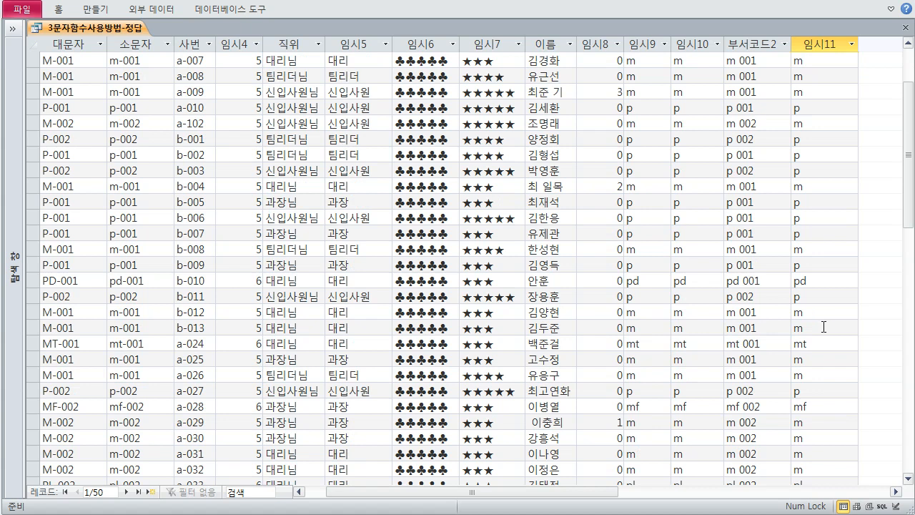
pyautogui.scroll(2, 656, 216)
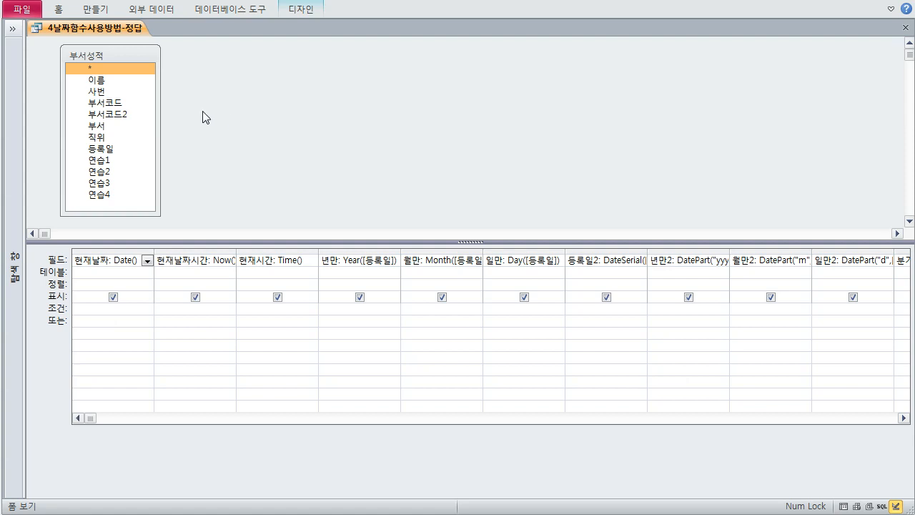
# - Examine the 현재날짜 expression with the Date function in the enlarged Zoom view of the 4날짜함수사용방법-정답 query
pyautogui.moveTo(114, 149); pyautogui.dragTo(144, 246)
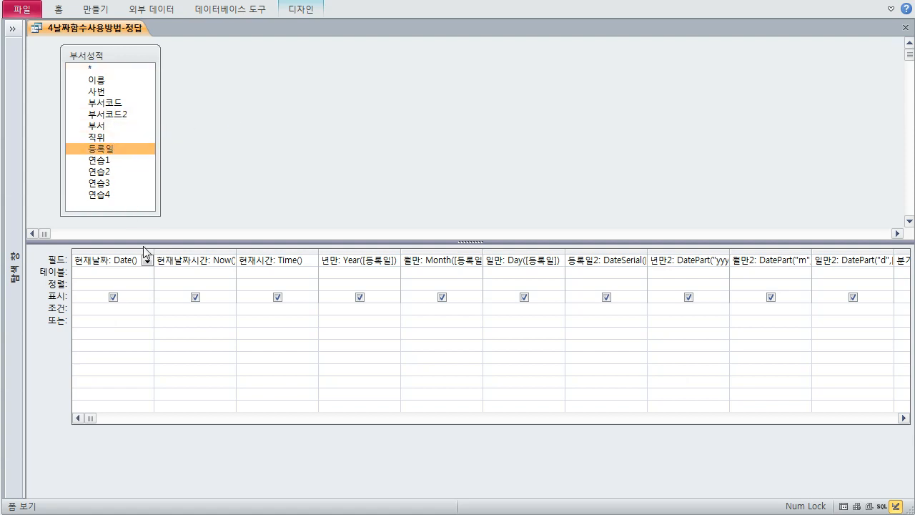
pyautogui.click(99, 262)
pyautogui.hotkey('shift', 'F2')
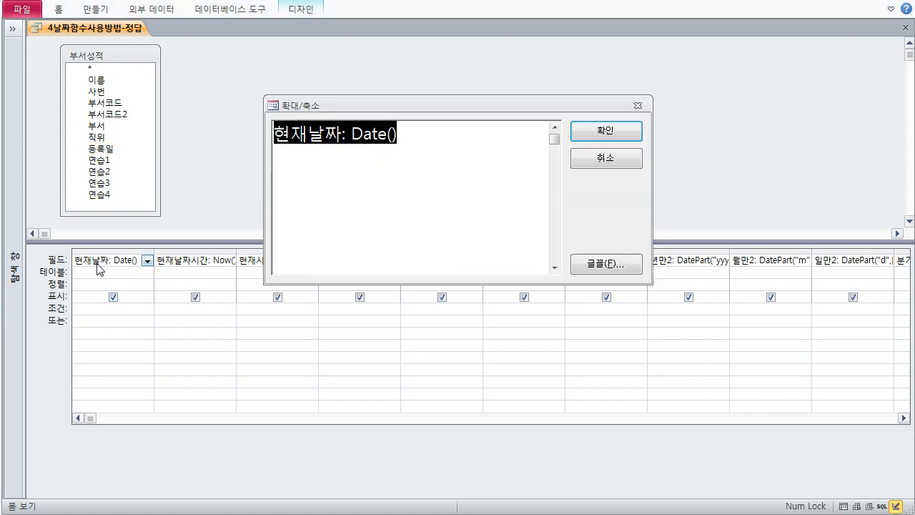
pyautogui.click(389, 182)
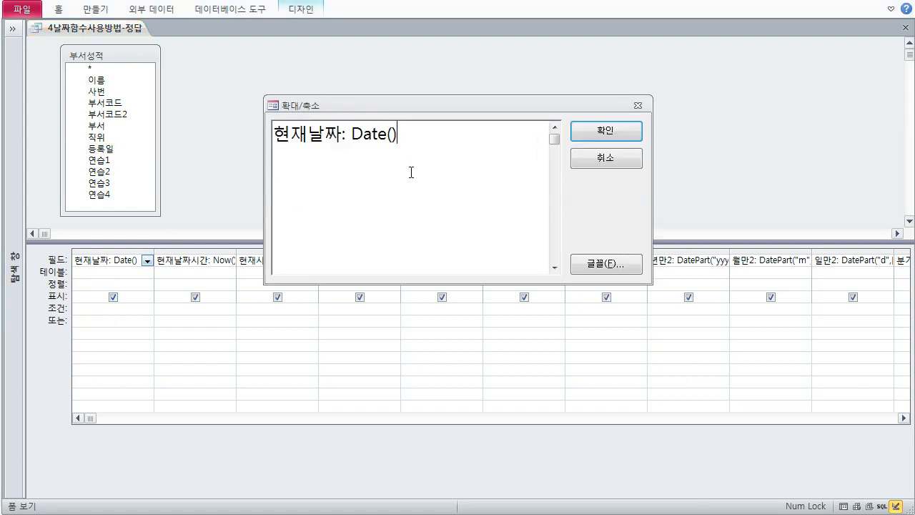
pyautogui.click(591, 139)
# - Examine the 현재날짜시간 and 현재시간 expressions, which use Now and Time, one after the other in the enlarged Zoom view
pyautogui.click(214, 261)
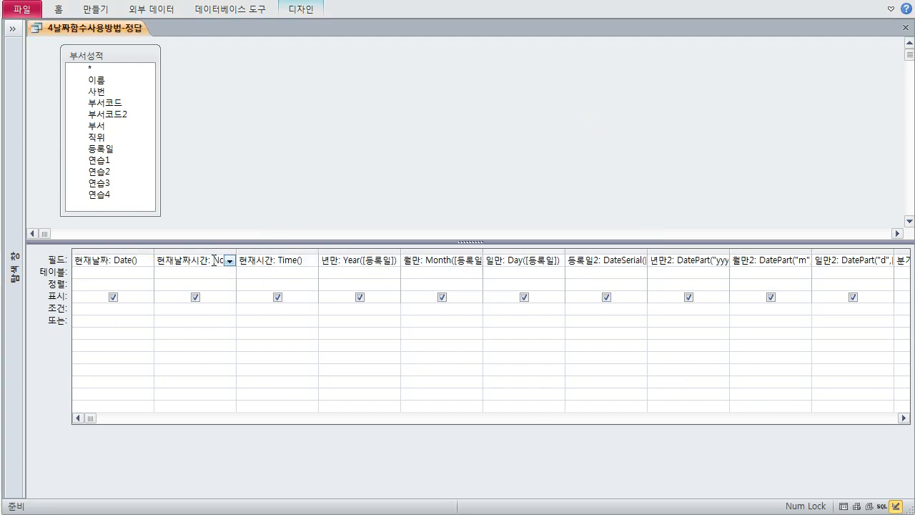
pyautogui.hotkey('shift', 'F2')
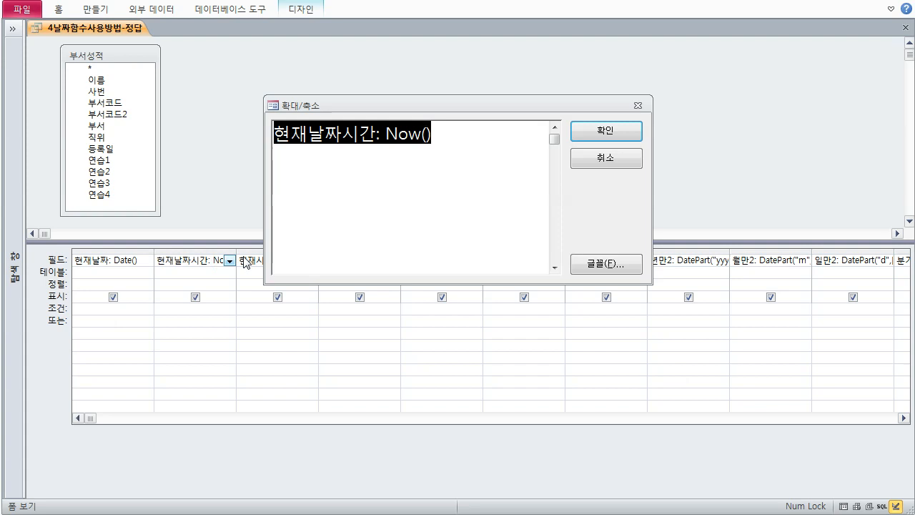
pyautogui.press('Return')
pyautogui.click(291, 263)
pyautogui.hotkey('shift', 'F2')
pyautogui.press('Return')
# - Examine the 년만, 월만 and 일만 expressions that apply Year, Month and Day to 등록일 in the enlarged Zoom view
pyautogui.click(342, 258)
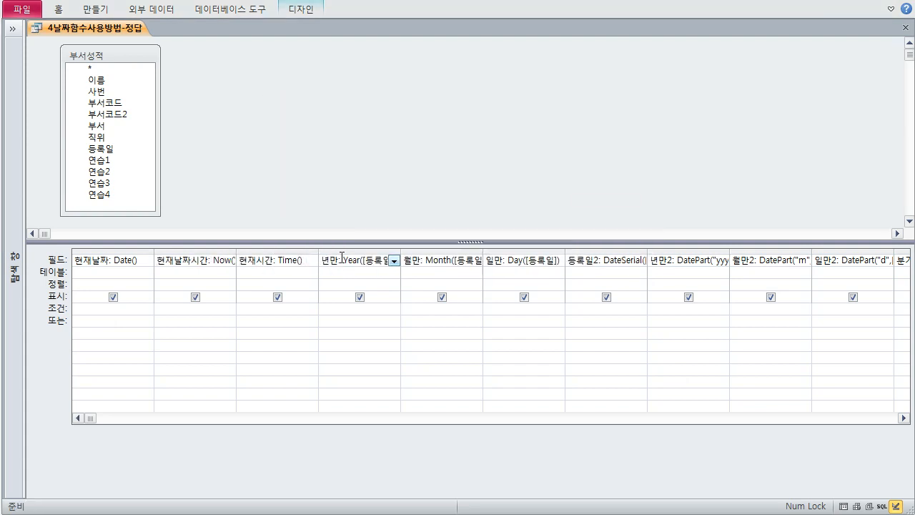
pyautogui.hotkey('shift', 'F2')
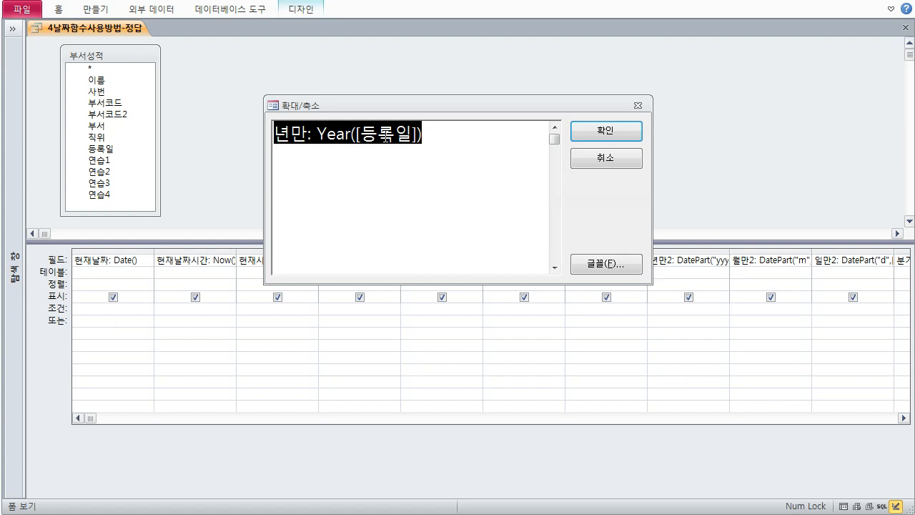
pyautogui.press('Return')
pyautogui.click(444, 257)
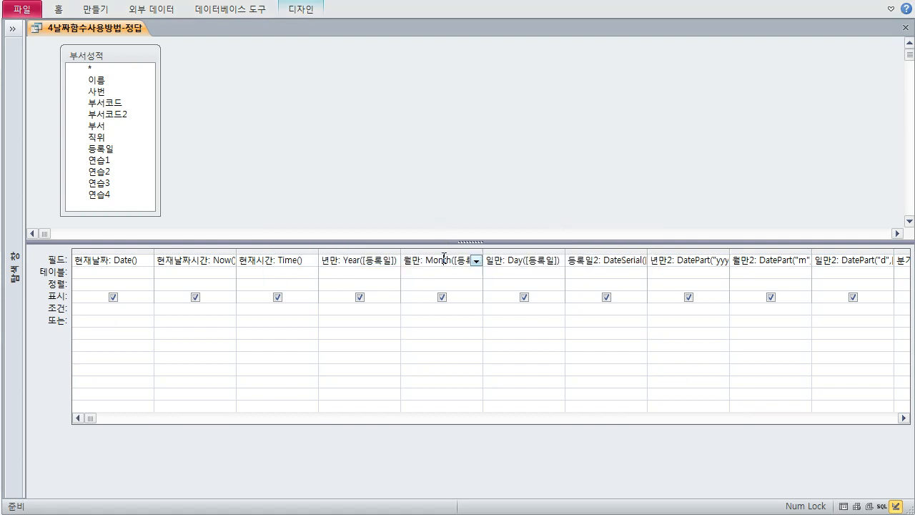
pyautogui.hotkey('shift', 'F2')
pyautogui.press('Return')
pyautogui.click(552, 263)
pyautogui.hotkey('shift', 'F2')
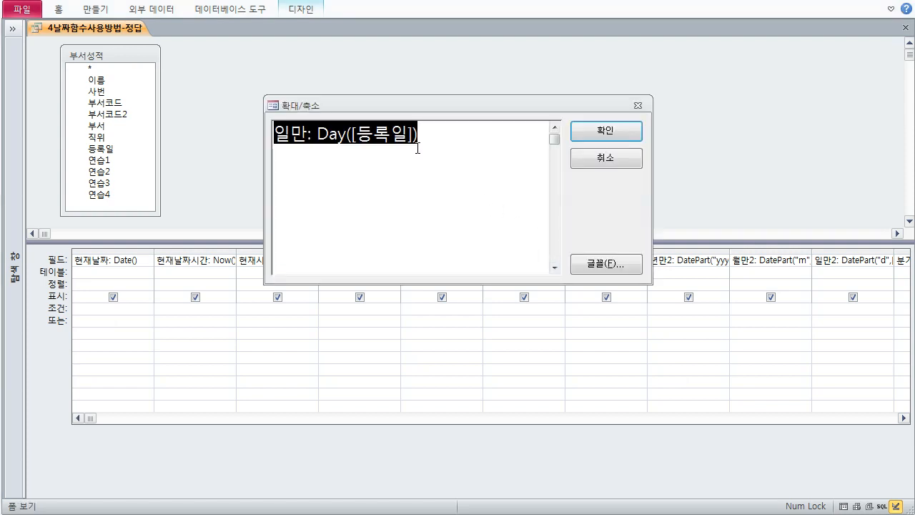
pyautogui.press('Return')
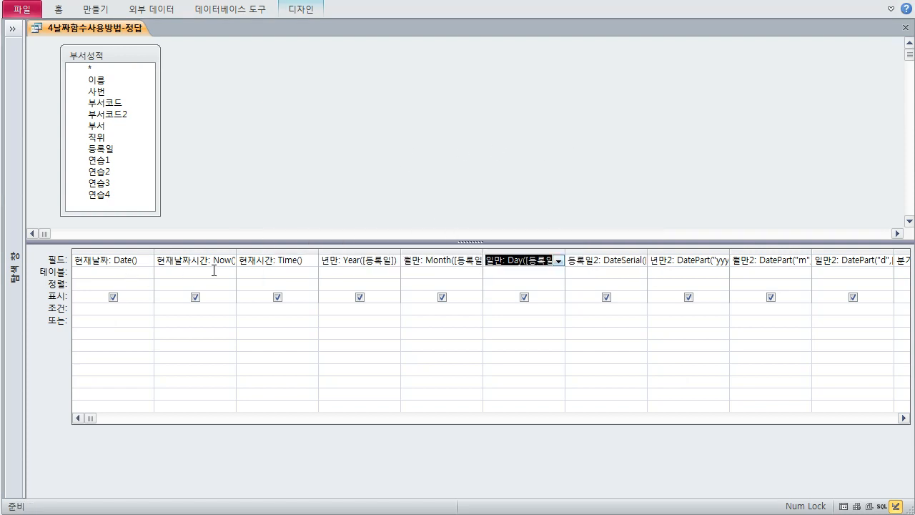
# - Show the date query in Datasheet view and fit the 현재날짜 column's width to its contents
pyautogui.rightClick(80, 32)
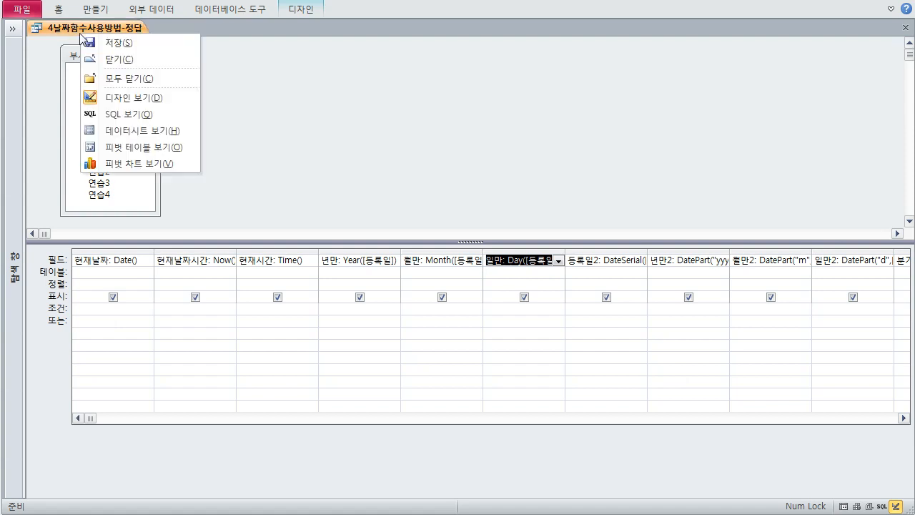
pyautogui.click(132, 131)
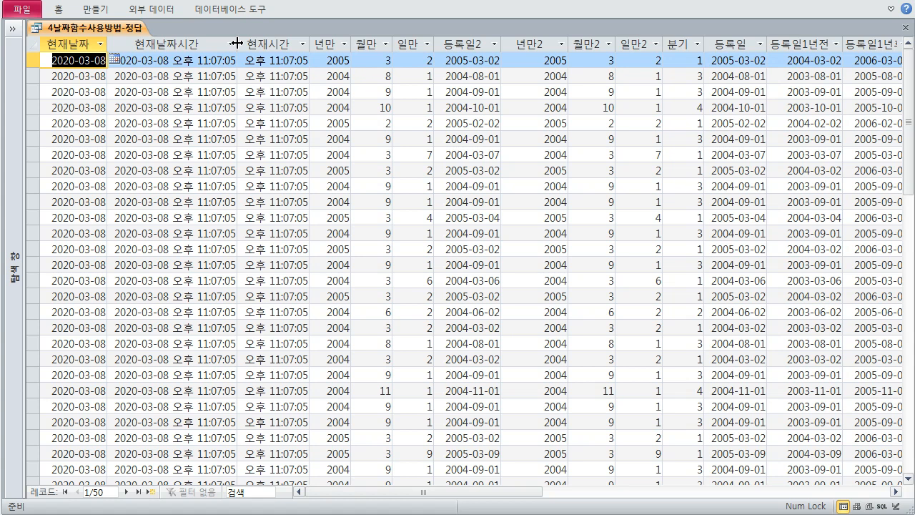
pyautogui.moveTo(108, 46); pyautogui.dragTo(111, 47)
pyautogui.doubleClick(112, 47)
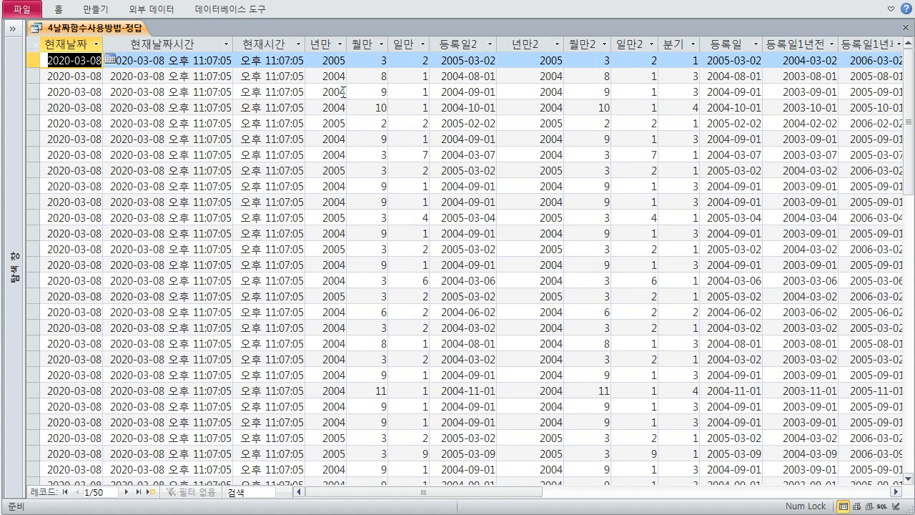
# - Examine the first record's 년만, 월만 and 일만 results in the datasheet
pyautogui.press('Tab')
pyautogui.press('Tab')
pyautogui.press('Tab')
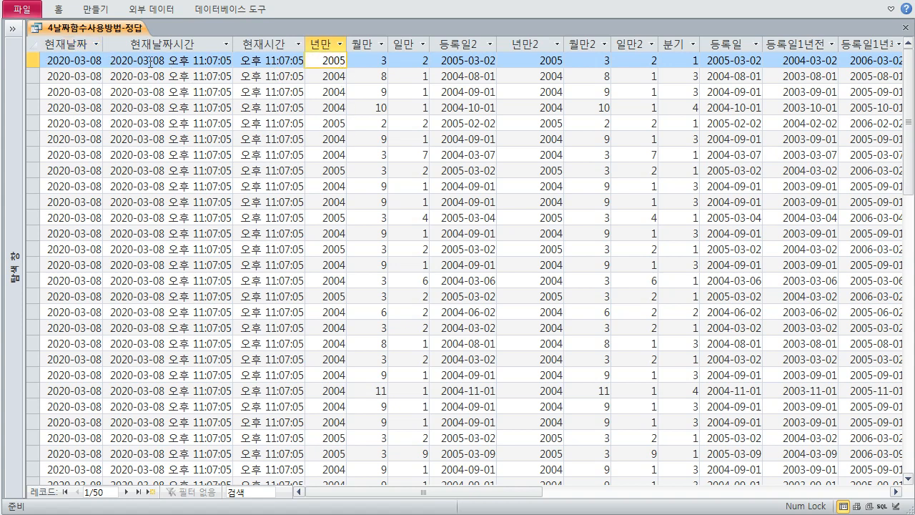
pyautogui.click(359, 63)
pyautogui.click(414, 64)
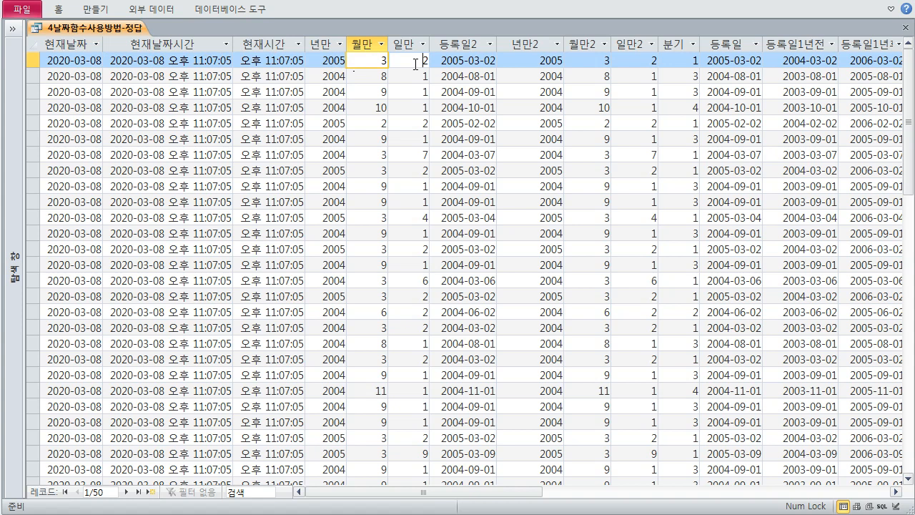
# - Check the first record's 등록일2 result, then examine its DateSerial expression built from 년만, 월만 and 일만 in Design view's enlarged Zoom view
pyautogui.click(456, 61)
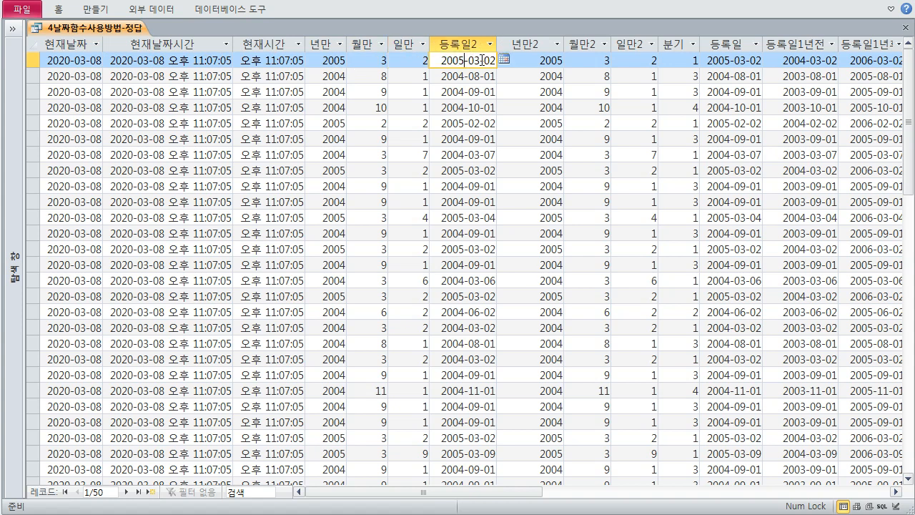
pyautogui.rightClick(94, 29)
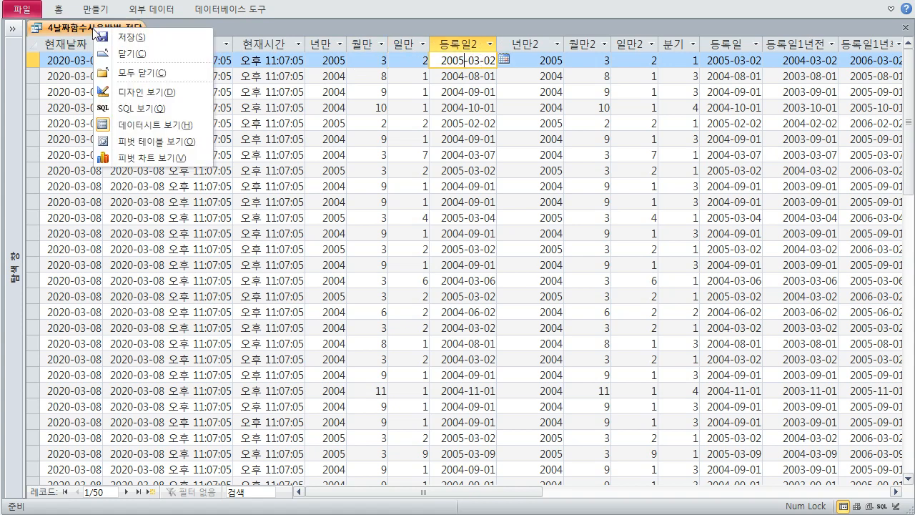
pyautogui.click(150, 96)
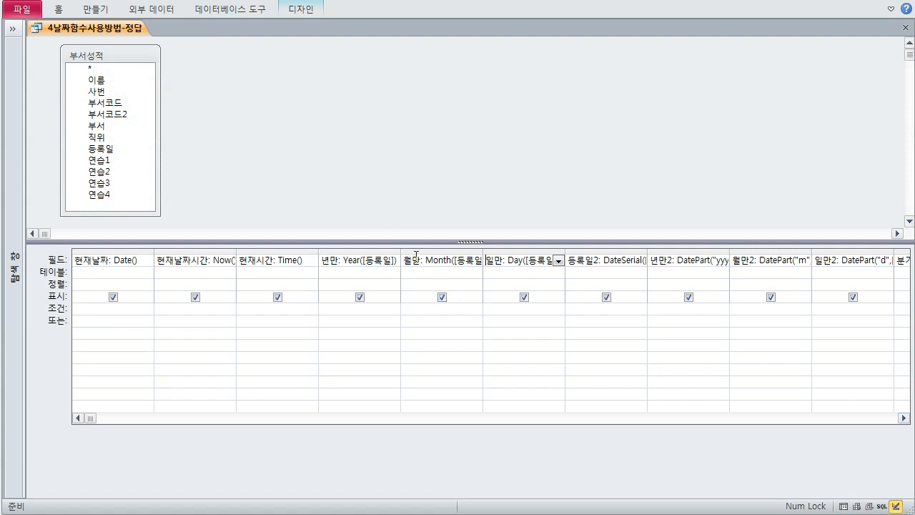
pyautogui.click(600, 261)
pyautogui.hotkey('shift', 'F2')
pyautogui.click(455, 166)
pyautogui.moveTo(414, 141); pyautogui.dragTo(515, 139)
pyautogui.click(322, 163)
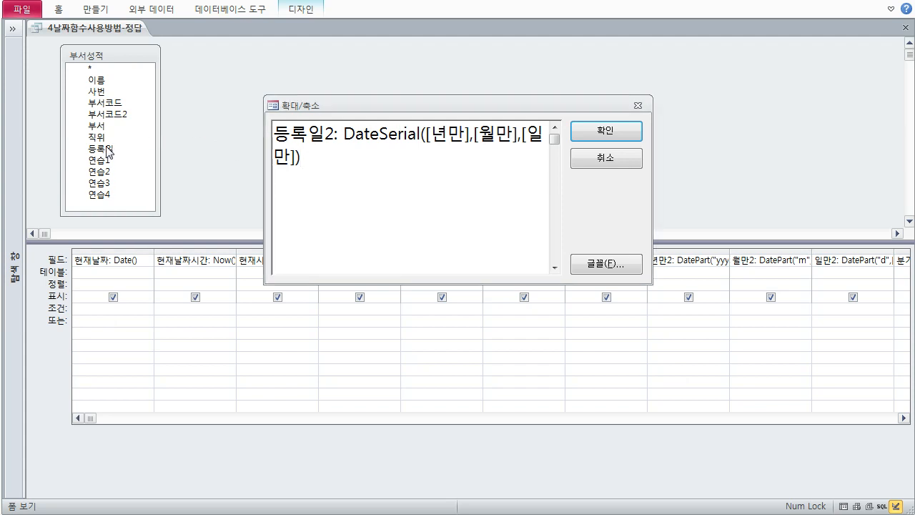
pyautogui.moveTo(344, 135); pyautogui.dragTo(423, 136)
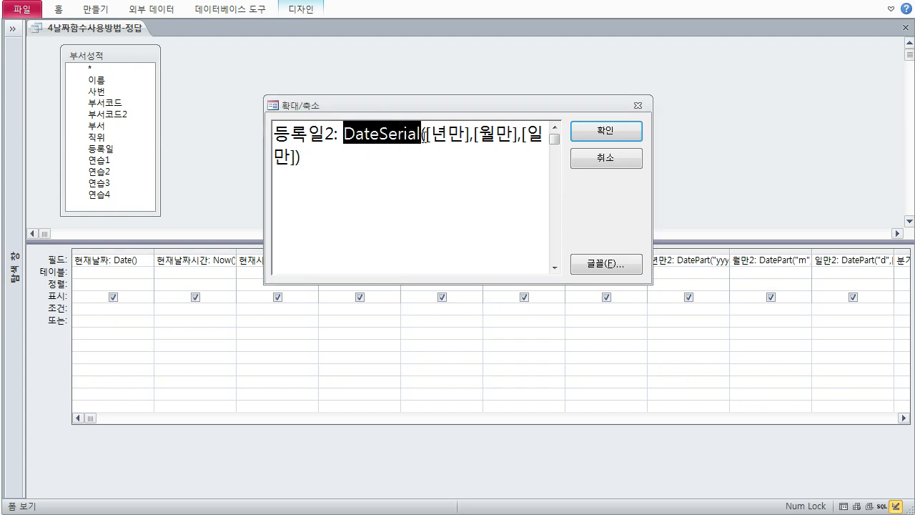
pyautogui.click(423, 136)
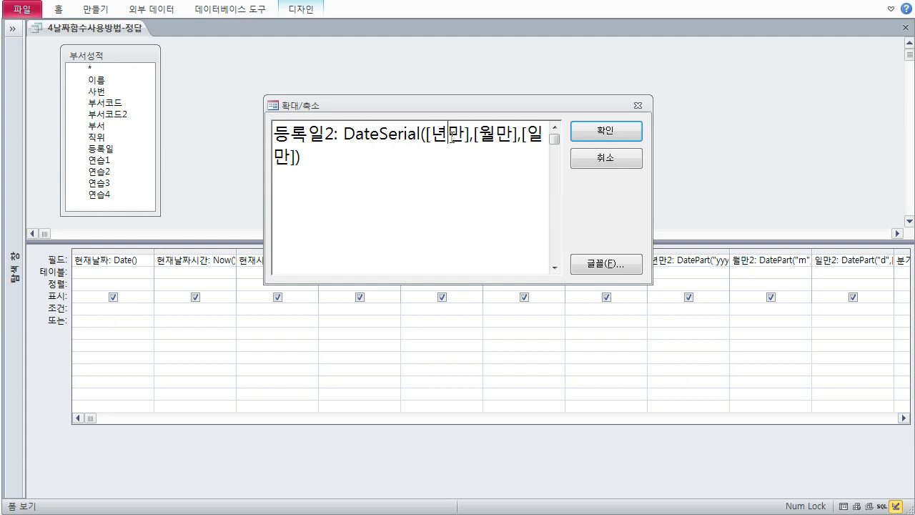
pyautogui.click(584, 138)
# - Examine the 년만2, 월만2 and 일만2 expressions, which apply DatePart with "yyyy", "m" and "d" to 등록일, in the enlarged Zoom view
pyautogui.click(678, 260)
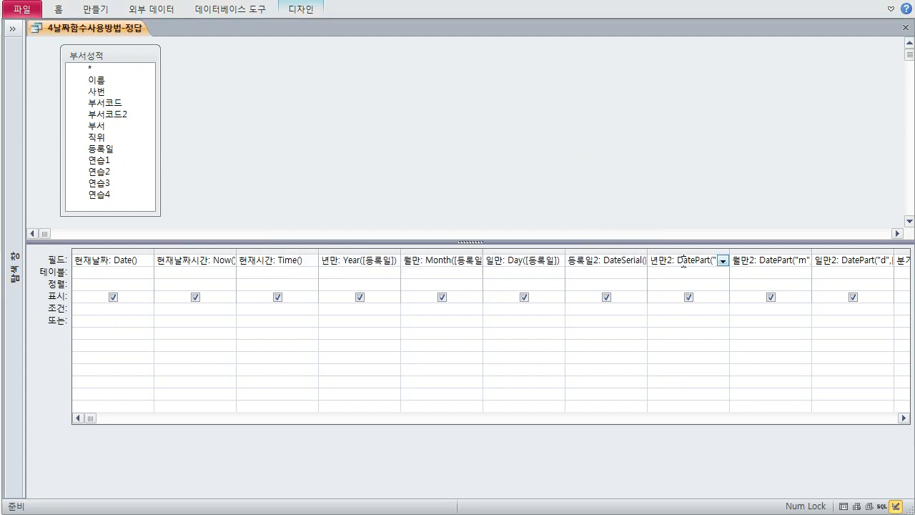
pyautogui.hotkey('shift', 'F2')
pyautogui.click(500, 189)
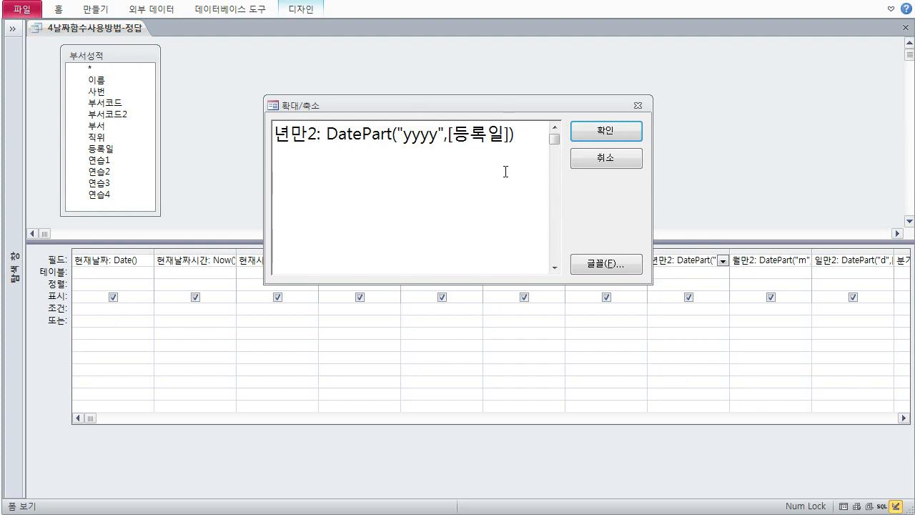
pyautogui.press('Return')
pyautogui.click(767, 262)
pyautogui.hotkey('shift', 'F2')
pyautogui.click(441, 168)
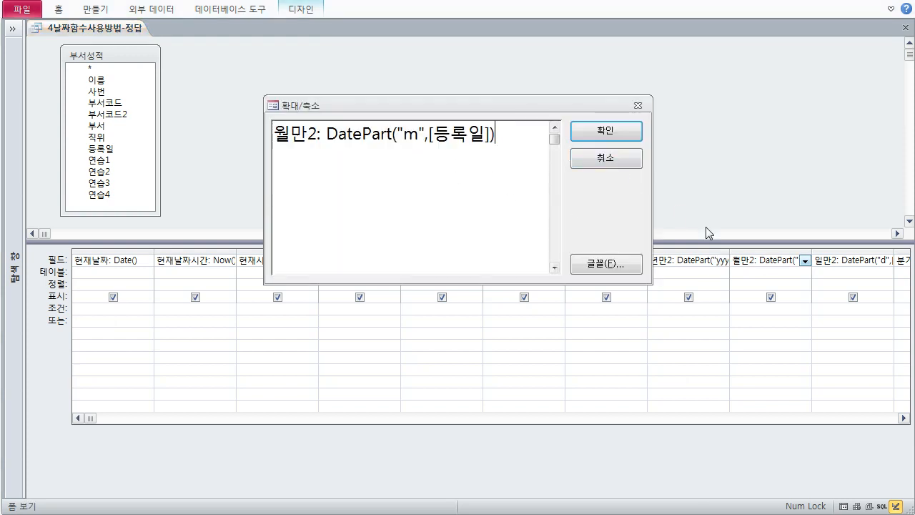
pyautogui.press('Return')
pyautogui.click(849, 260)
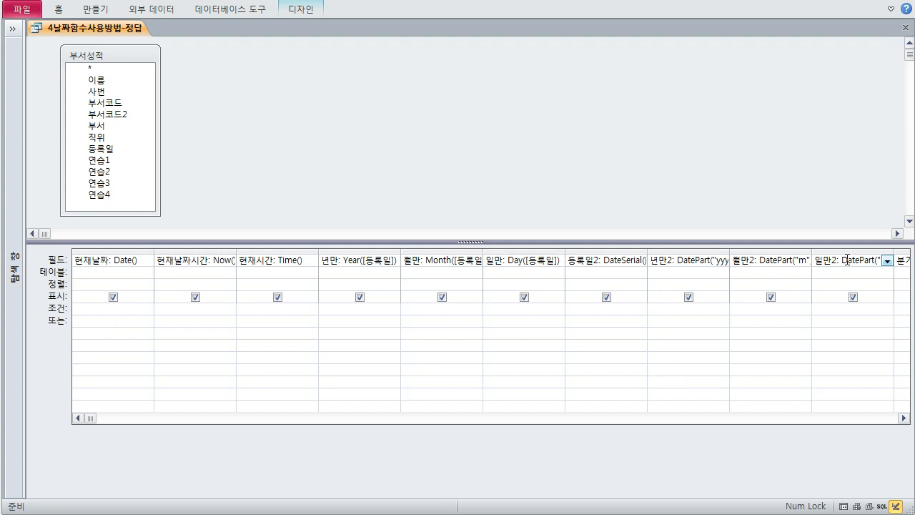
pyautogui.hotkey('shift', 'F2')
pyautogui.click(447, 172)
pyautogui.press('Return')
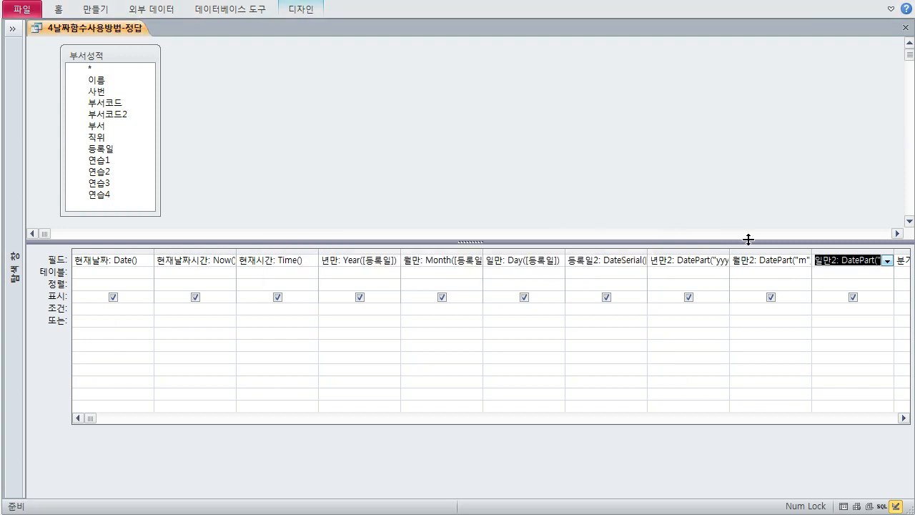
# - Examine the 분기 expression, which applies DatePart with "q" to 등록일, in the enlarged Zoom view
pyautogui.click(907, 266)
pyautogui.click(853, 259)
pyautogui.hotkey('shift', 'F2')
pyautogui.click(419, 163)
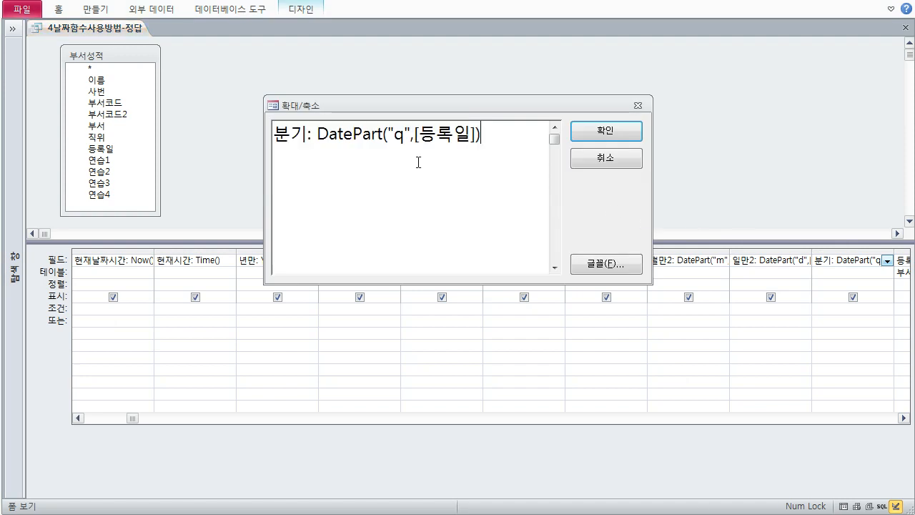
pyautogui.press('Return')
# - Show the date query in Datasheet view and fit the 년만2 column's width to its contents
pyautogui.rightClick(96, 29)
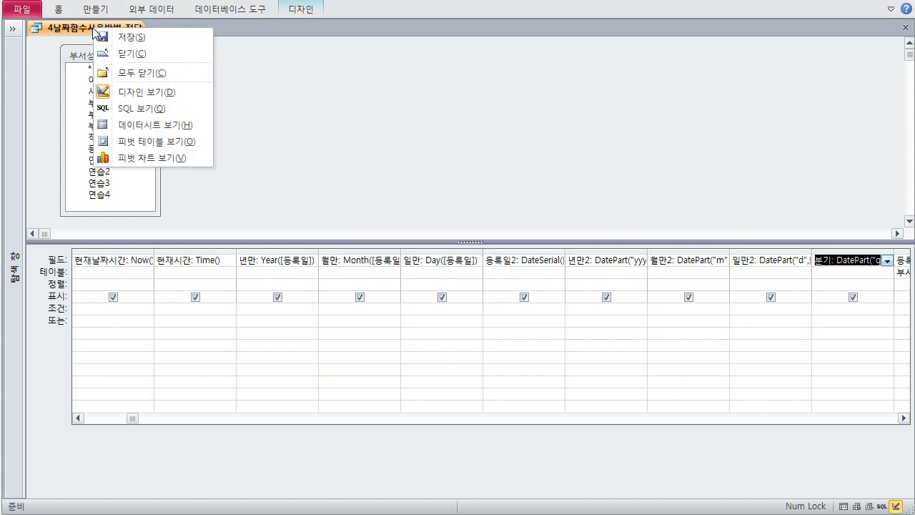
pyautogui.click(139, 125)
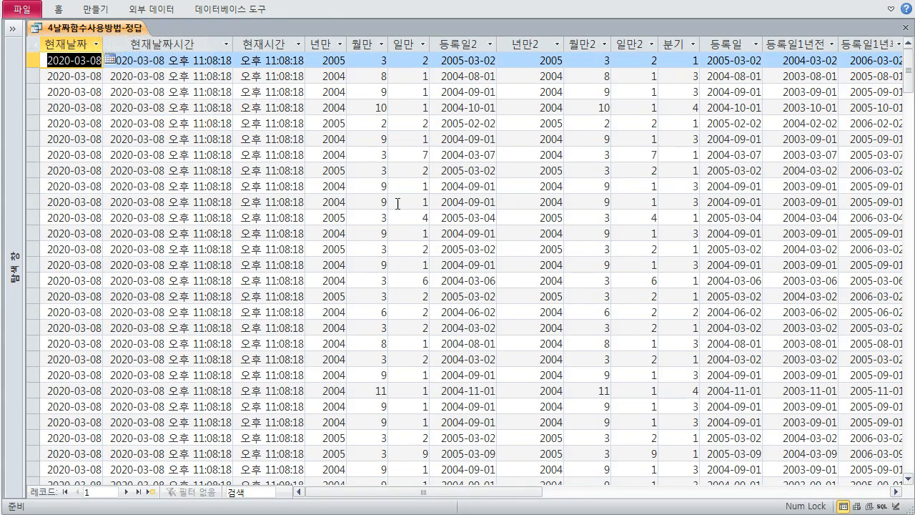
pyautogui.click(532, 63)
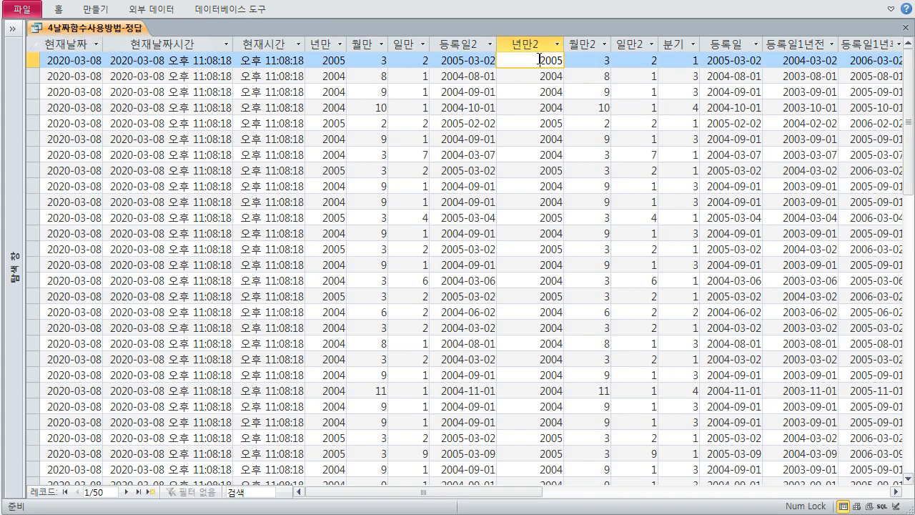
pyautogui.doubleClick(564, 45)
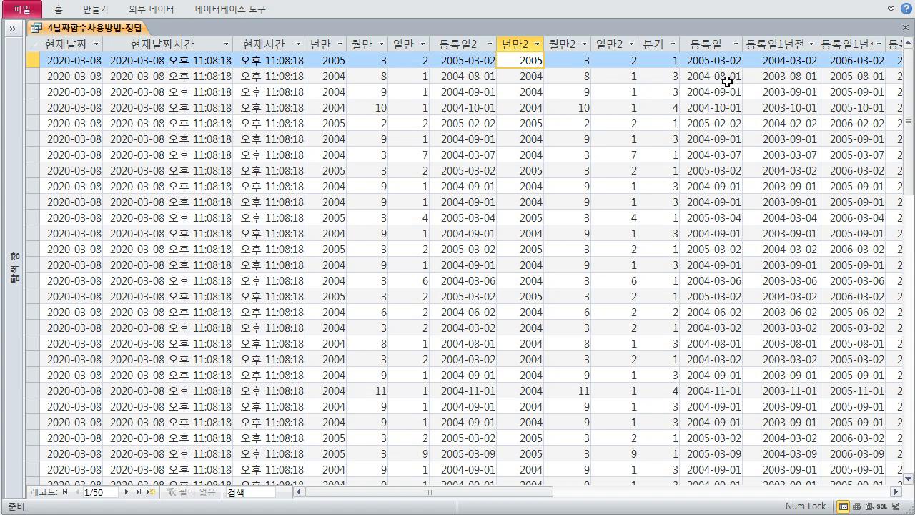
# - Return the query to Design view and review the 년만2, 월만2, 분기 and 등록일 fields in the design grid
pyautogui.rightClick(139, 28)
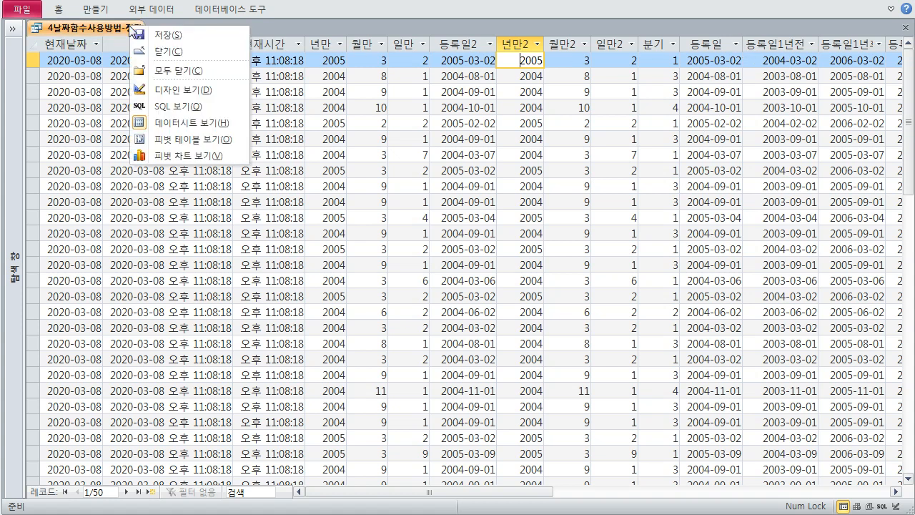
pyautogui.click(181, 90)
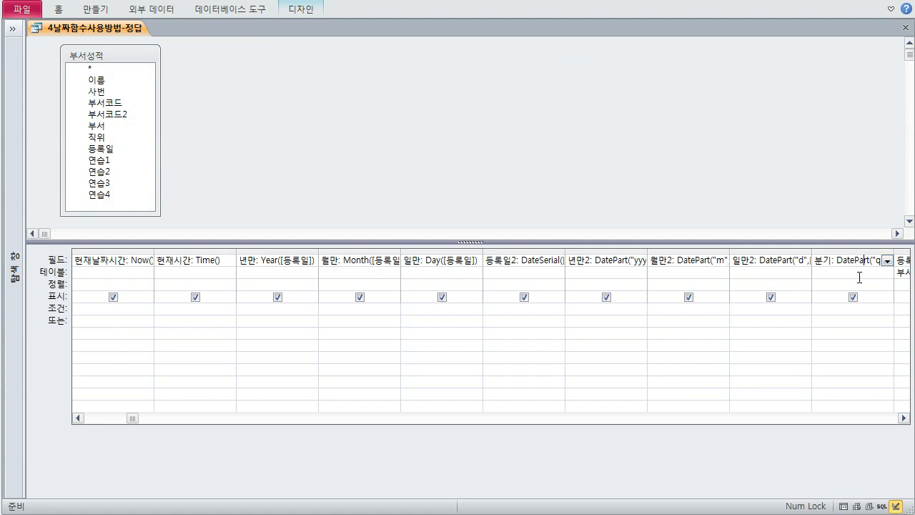
pyautogui.press('Right')
pyautogui.press('Right')
pyautogui.click(903, 417)
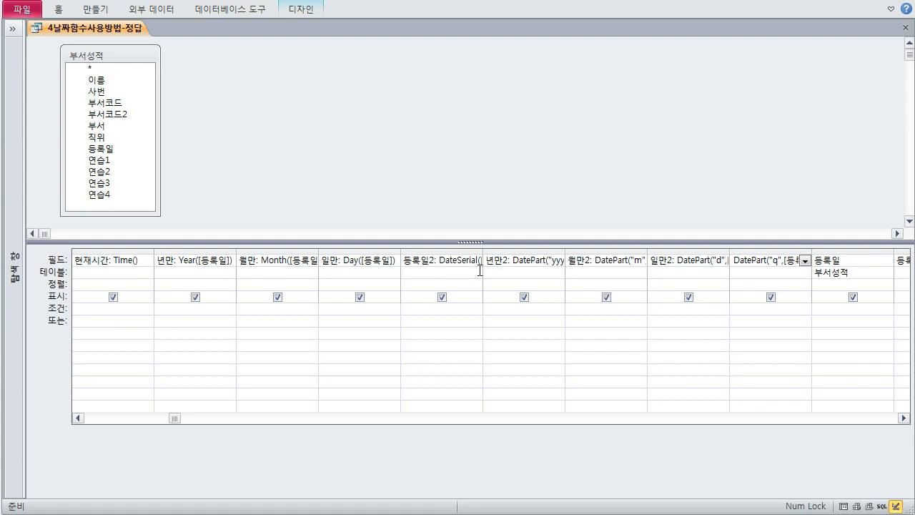
pyautogui.click(514, 262)
pyautogui.click(598, 264)
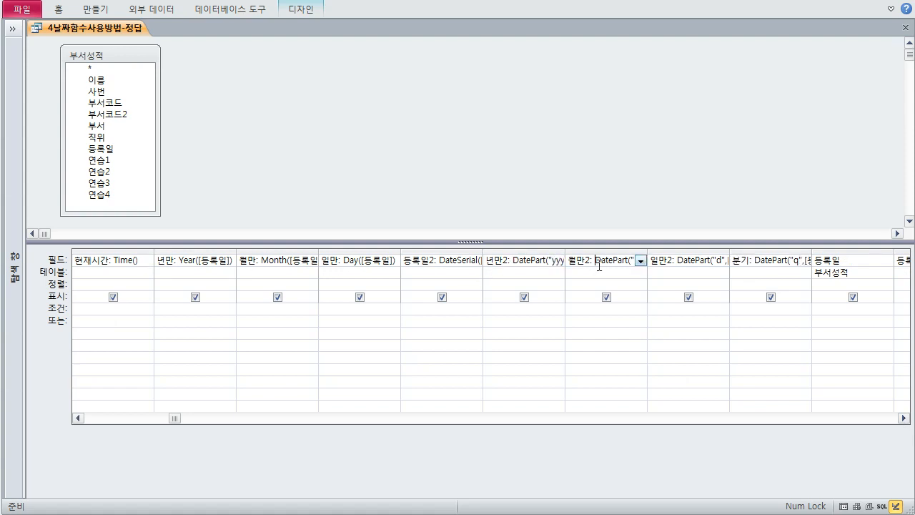
pyautogui.click(761, 263)
pyautogui.click(832, 262)
# - Examine the 등록일1년전 expression, which applies DateAdd with "yyyy" and -1 to 등록일, in the enlarged Zoom view
pyautogui.press('Tab')
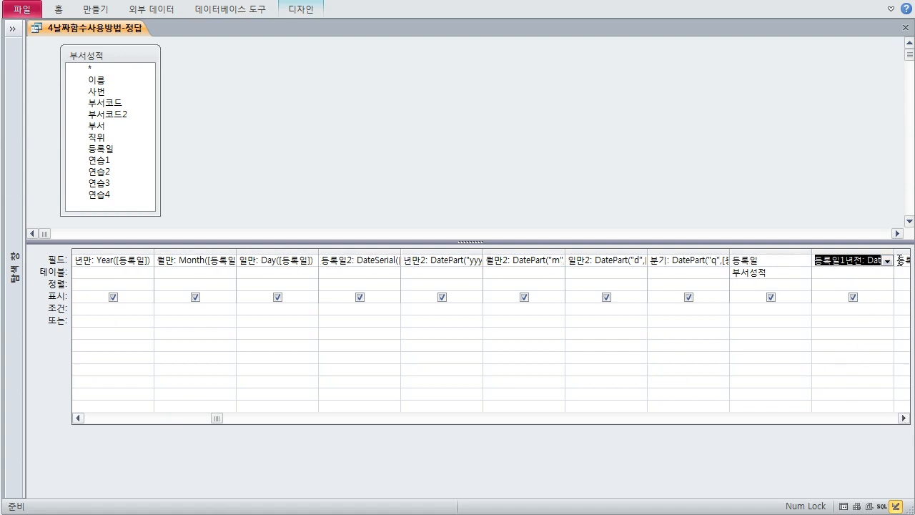
pyautogui.press('Tab')
pyautogui.click(783, 259)
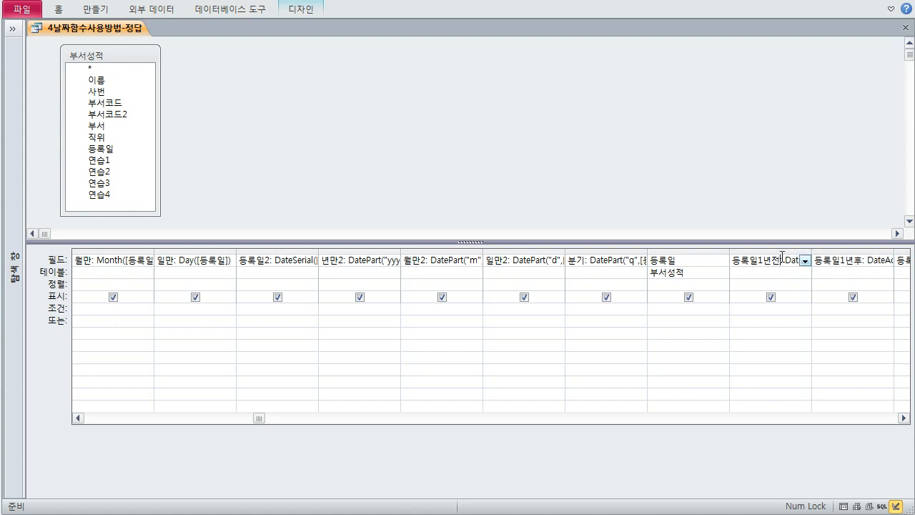
pyautogui.hotkey('shift', 'F2')
pyautogui.click(458, 196)
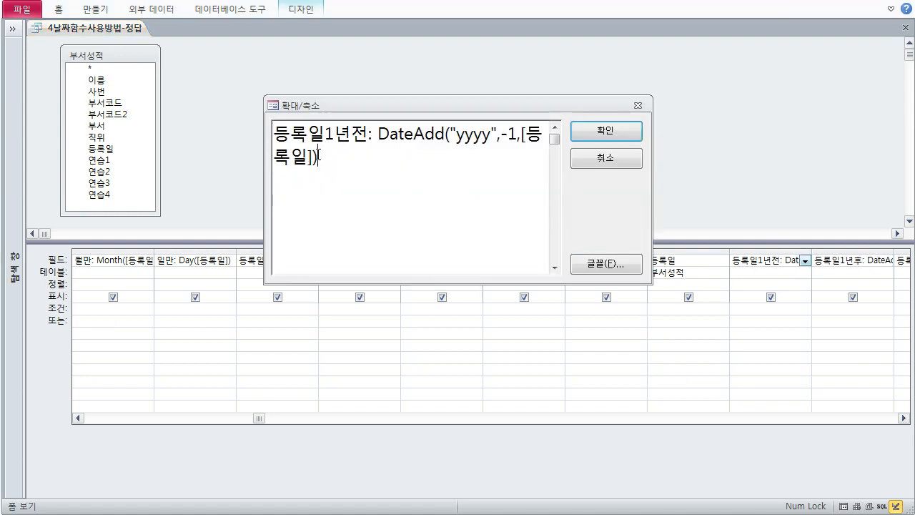
pyautogui.moveTo(318, 152); pyautogui.dragTo(291, 153)
pyautogui.click(509, 137)
pyautogui.click(321, 156)
pyautogui.click(509, 143)
pyautogui.click(623, 136)
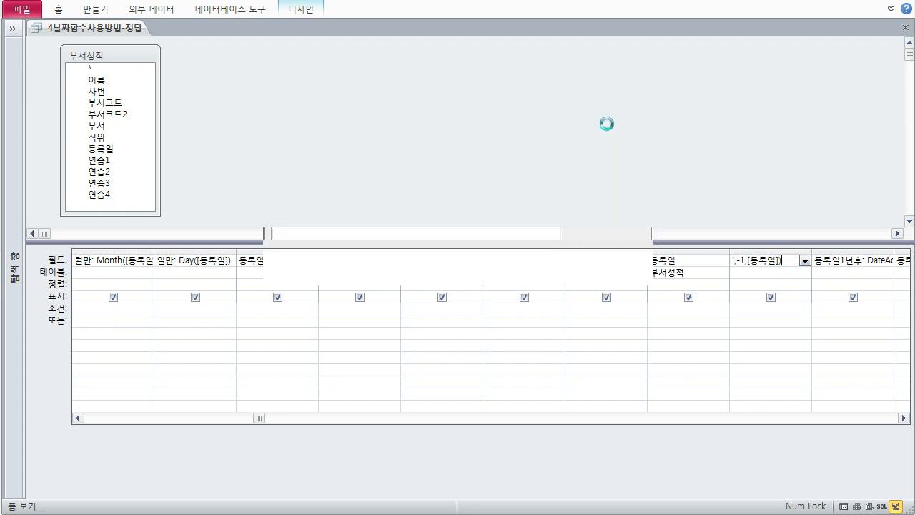
# - Examine the 등록일1년후 expression, which applies DateAdd with "yyyy" and 1 to 등록일, in the enlarged Zoom view
pyautogui.click(847, 263)
pyautogui.hotkey('shift', 'F2')
pyautogui.click(490, 180)
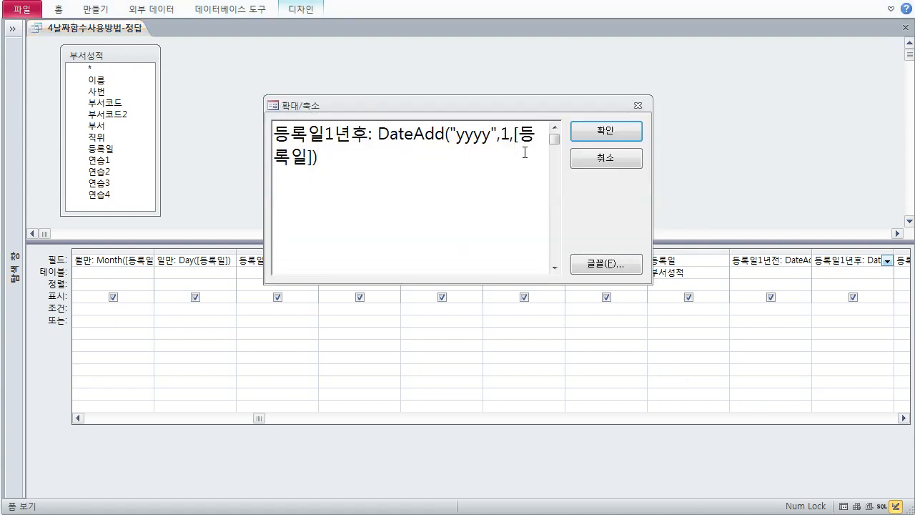
pyautogui.doubleClick(506, 135)
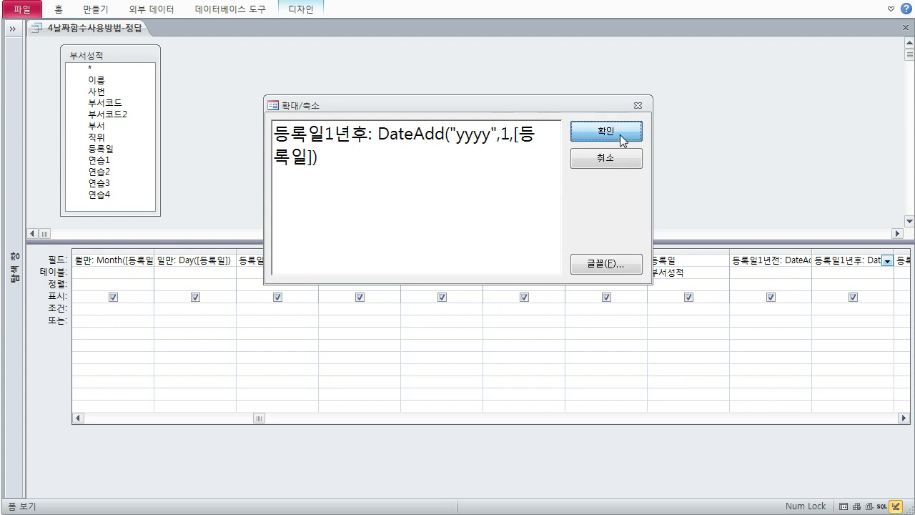
pyautogui.click(624, 135)
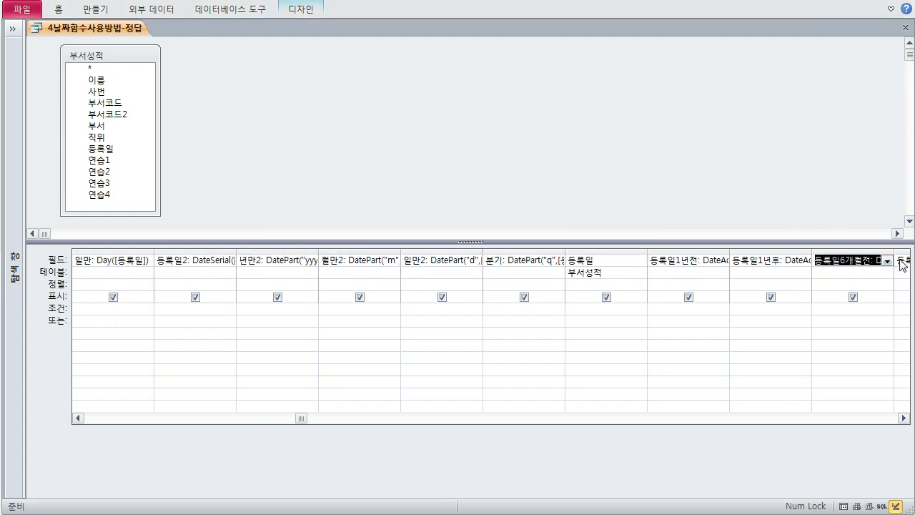
# - Examine the 등록일6개월전 and 등록일6개월후 expressions, which use DateAdd with "m" and -6 or 6, in the enlarged Zoom view
pyautogui.write('일6개월전: DateAdd("m",-6,[등록일])')
pyautogui.hotkey('shift', 'F2')
pyautogui.click(485, 164)
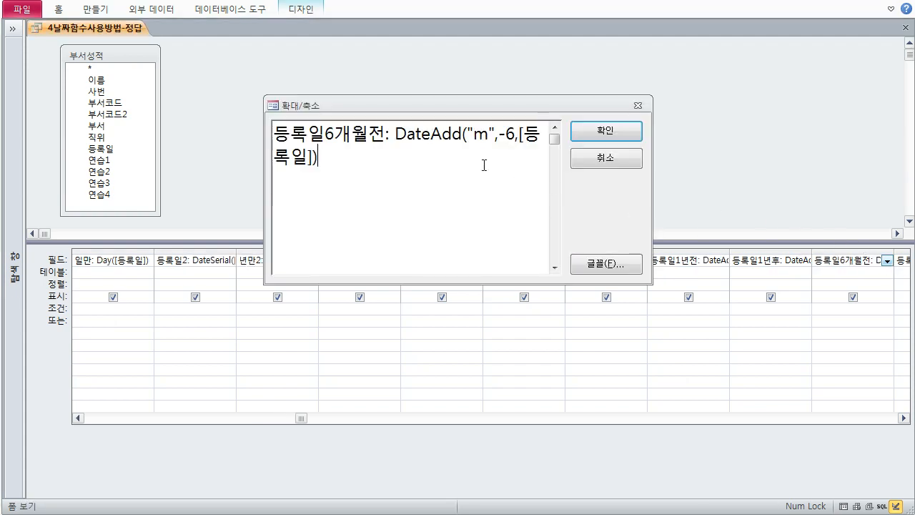
pyautogui.click(606, 131)
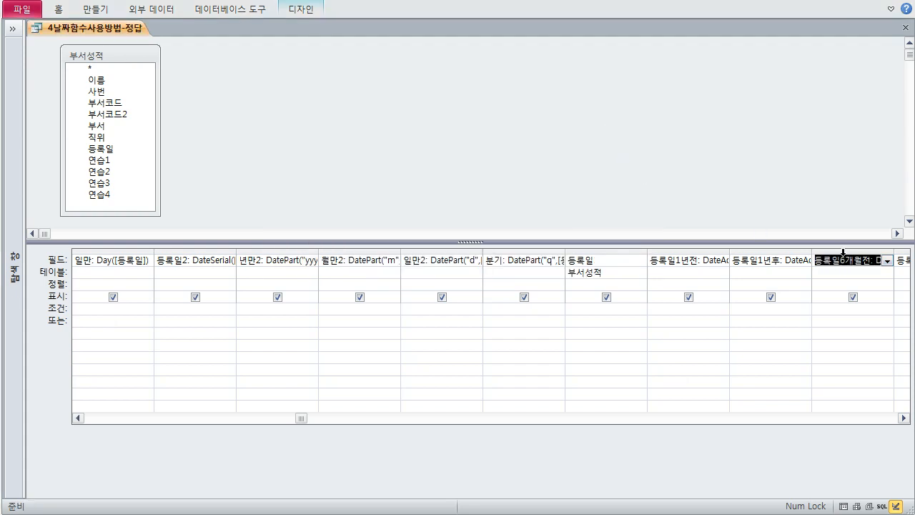
pyautogui.press('Tab')
pyautogui.click(866, 260)
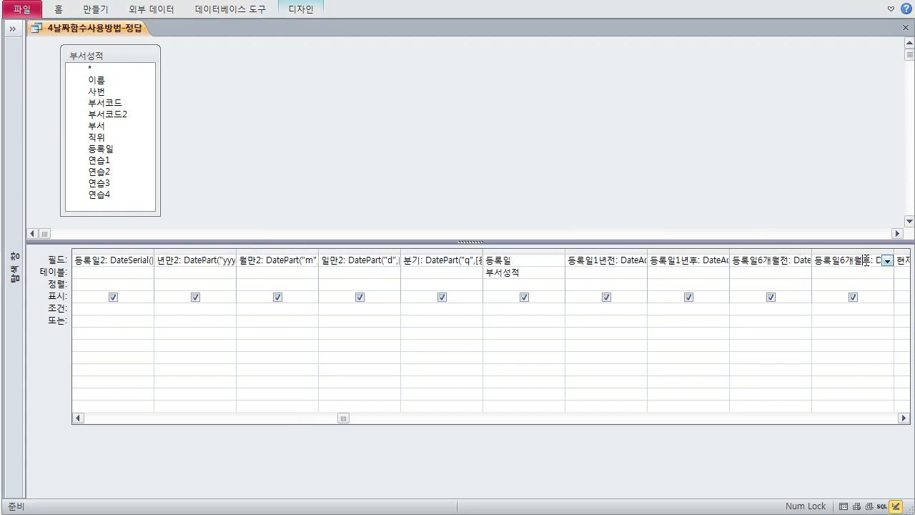
pyautogui.hotkey('shift', 'F2')
pyautogui.click(444, 163)
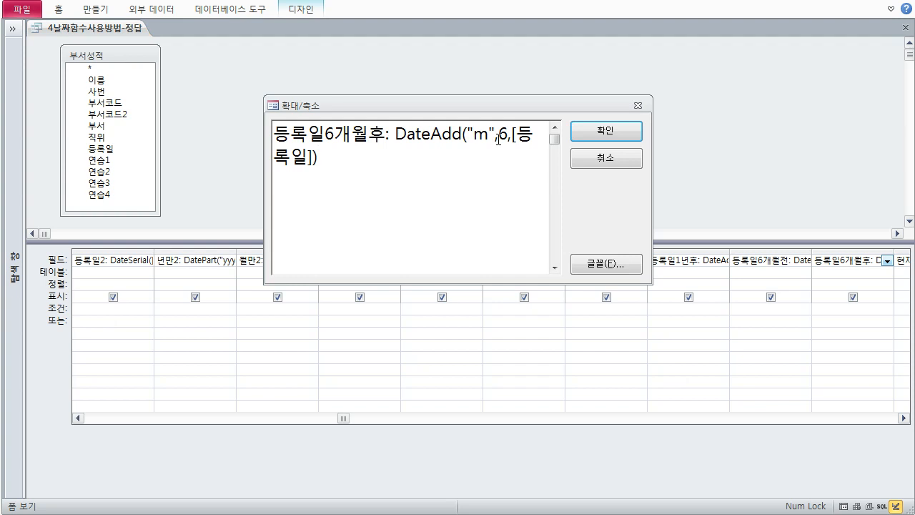
pyautogui.click(604, 132)
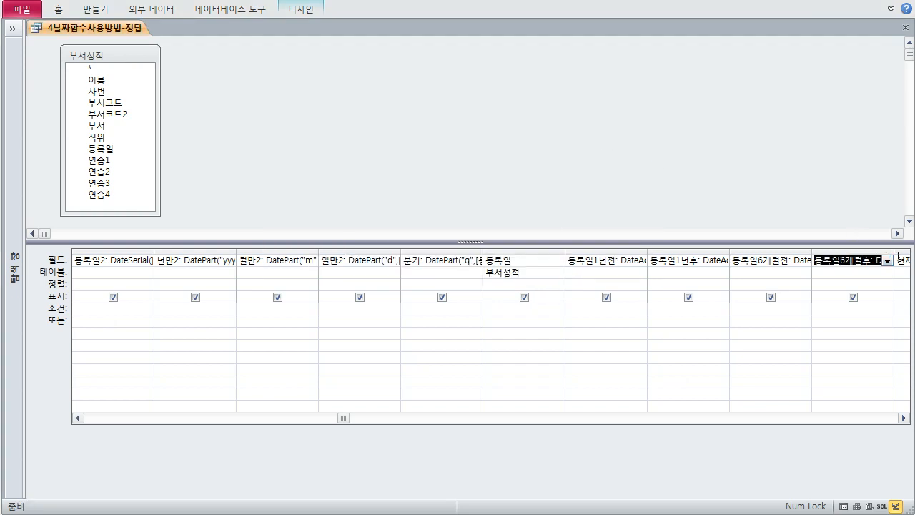
# - Examine the 현재기준1년전 expression, which applies DateAdd with "yyyy" and -1 to Date(), in the enlarged Zoom view
pyautogui.press('Tab')
pyautogui.click(855, 261)
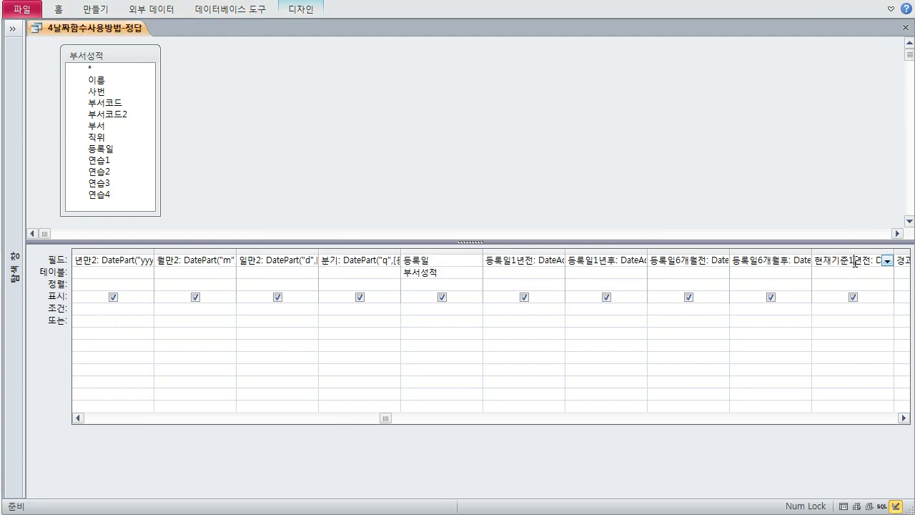
pyautogui.hotkey('shift', 'F2')
pyautogui.click(482, 179)
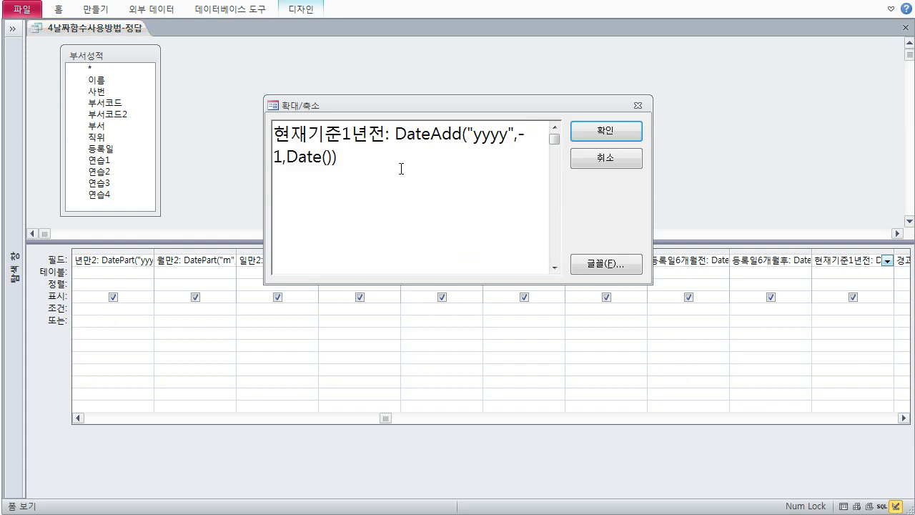
pyautogui.moveTo(287, 157); pyautogui.dragTo(334, 158)
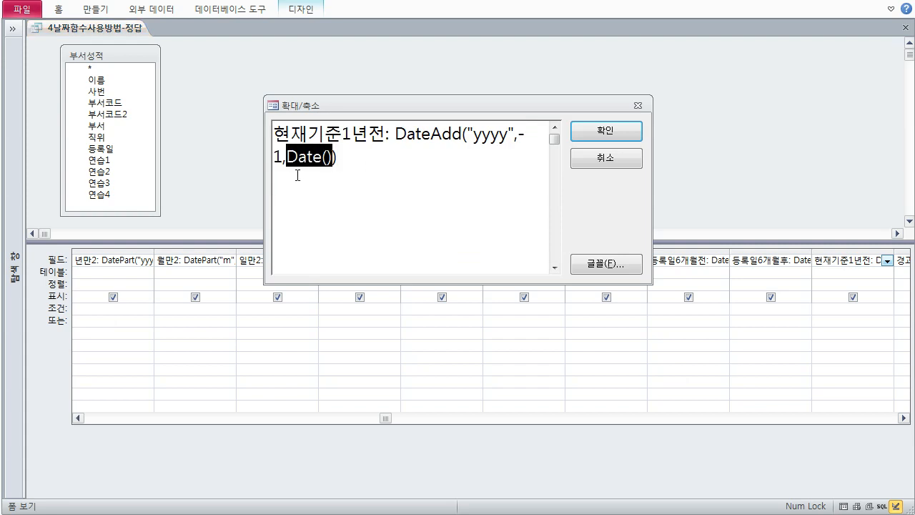
pyautogui.click(606, 130)
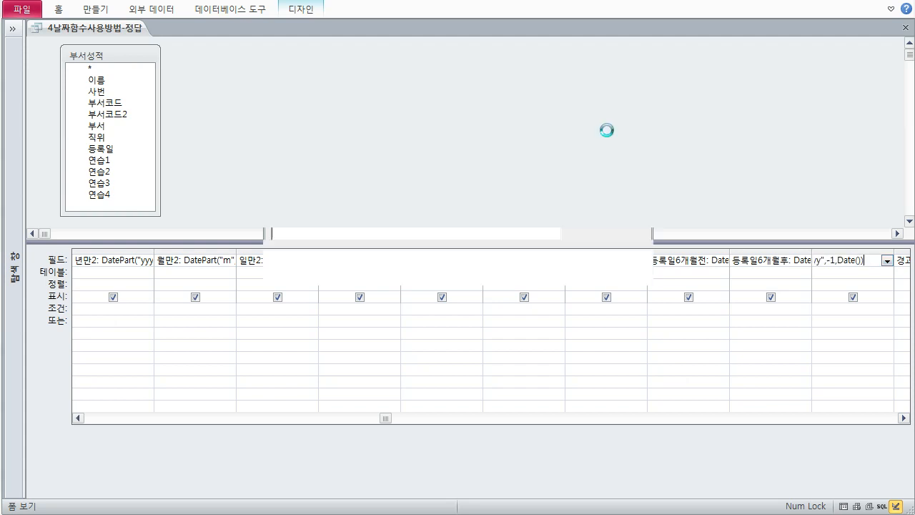
# - Examine the 경과년수 expression, which uses DateDiff with "yyyy" between 등록일 and Date(), in the enlarged Zoom view
pyautogui.click(905, 260)
pyautogui.click(844, 259)
pyautogui.hotkey('shift', 'F2')
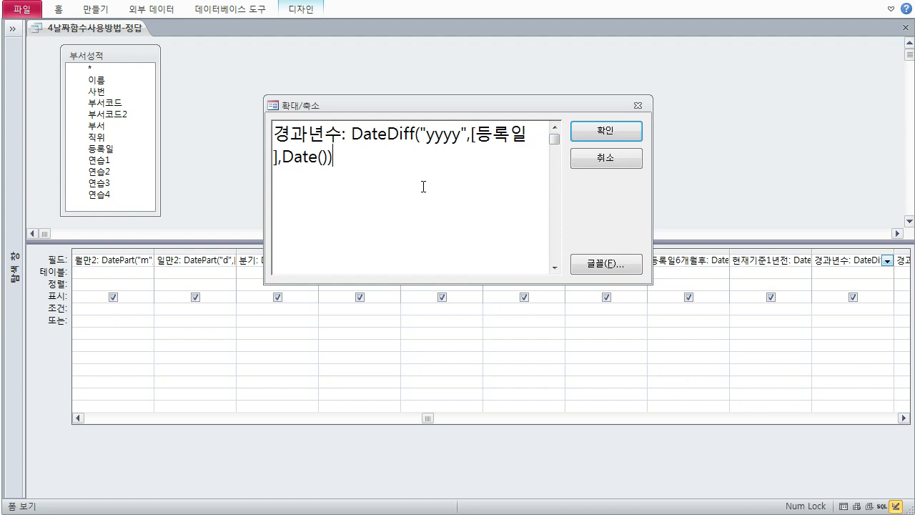
pyautogui.moveTo(426, 135); pyautogui.dragTo(458, 141)
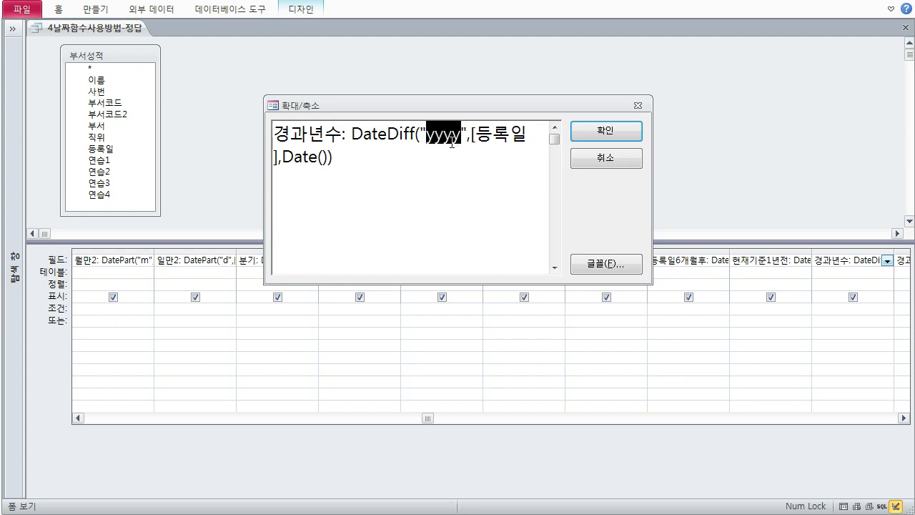
pyautogui.doubleClick(485, 139)
pyautogui.moveTo(310, 160); pyautogui.dragTo(275, 158)
pyautogui.click(492, 135)
pyautogui.click(319, 163)
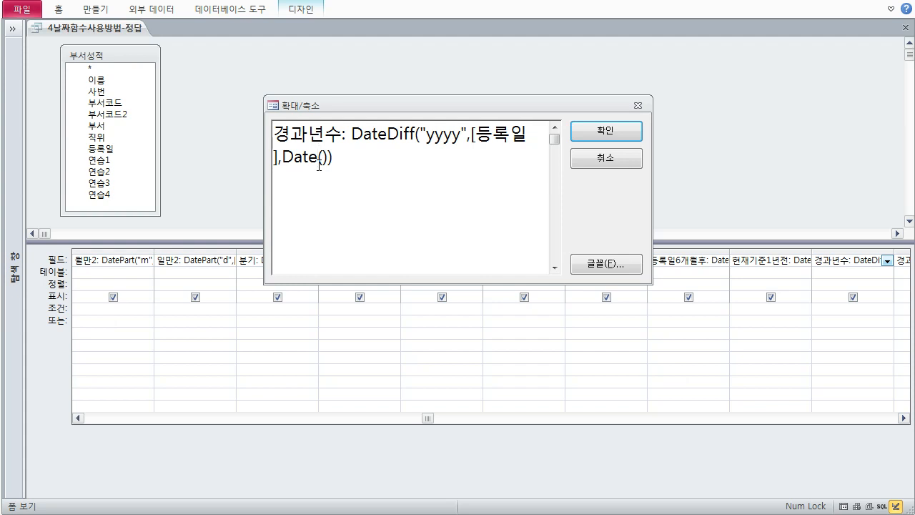
pyautogui.moveTo(475, 136); pyautogui.dragTo(516, 137)
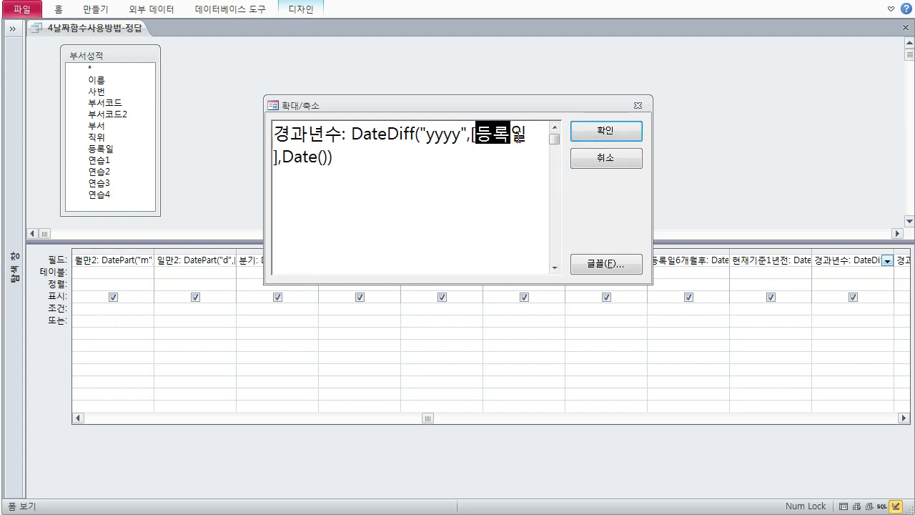
pyautogui.moveTo(342, 135); pyautogui.dragTo(274, 136)
pyautogui.click(327, 143)
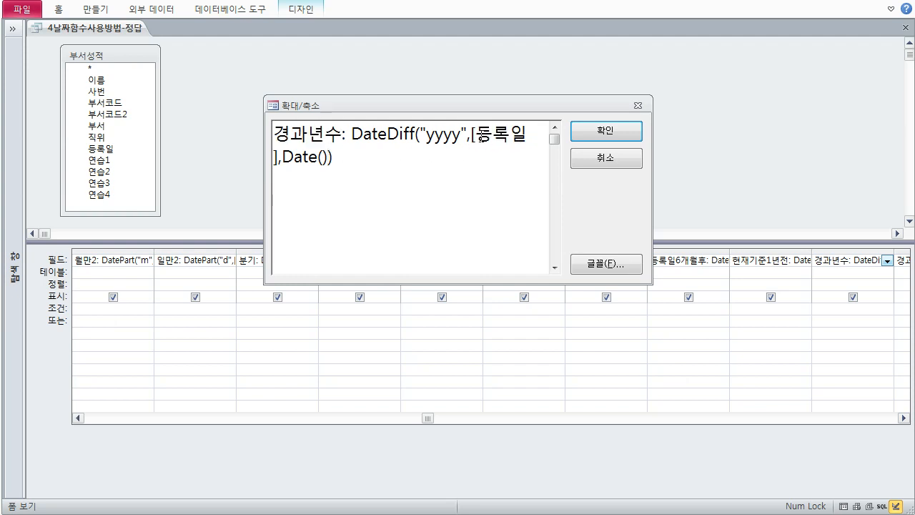
pyautogui.moveTo(481, 136); pyautogui.dragTo(526, 136)
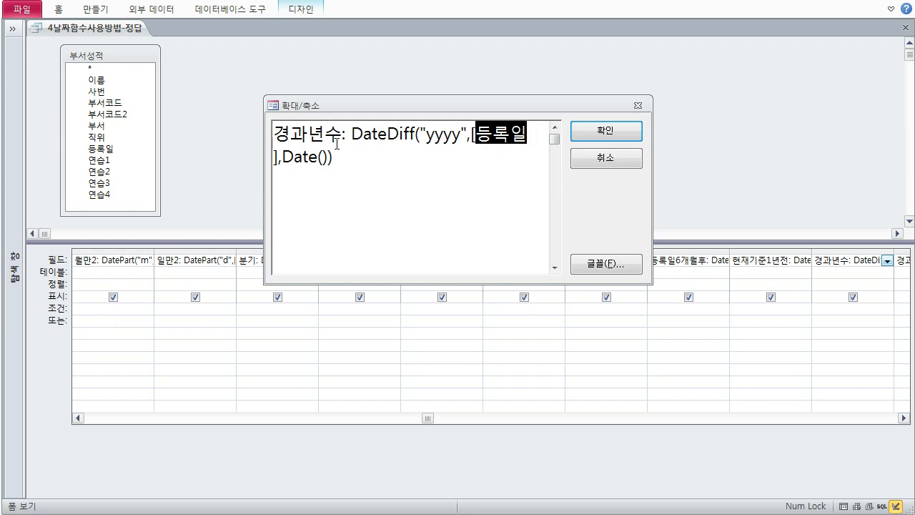
pyautogui.click(611, 136)
# - Examine the 경과월수 expression, which uses DateDiff with "m" between 등록일 and Date(), in the enlarged Zoom view
pyautogui.click(905, 261)
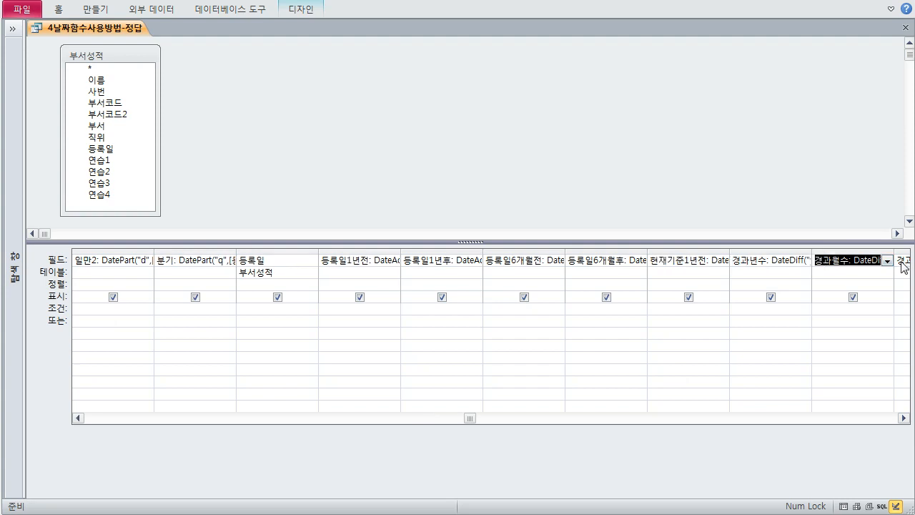
pyautogui.click(847, 260)
pyautogui.hotkey('shift', 'F2')
pyautogui.click(477, 210)
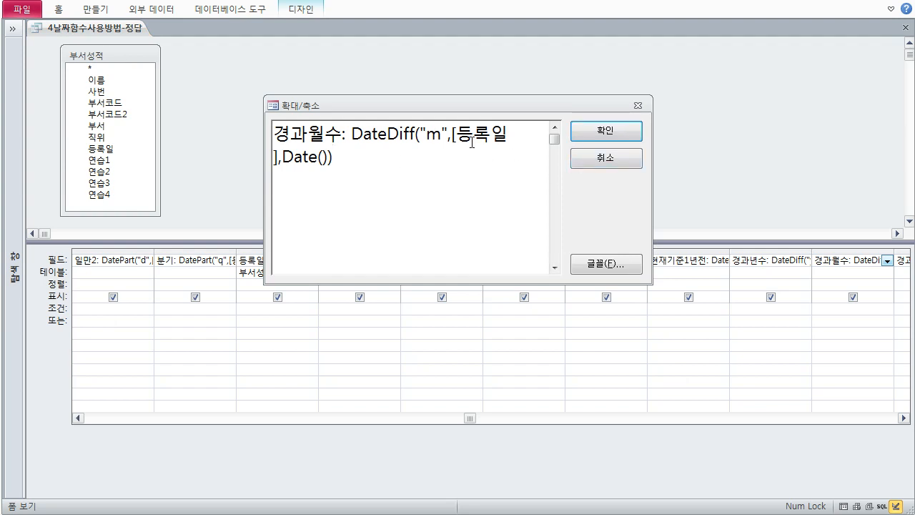
pyautogui.click(597, 139)
# - Show the query's elapsed-time results in Datasheet view and slightly narrow the 경과년수 and 경과월수 columns
pyautogui.rightClick(99, 33)
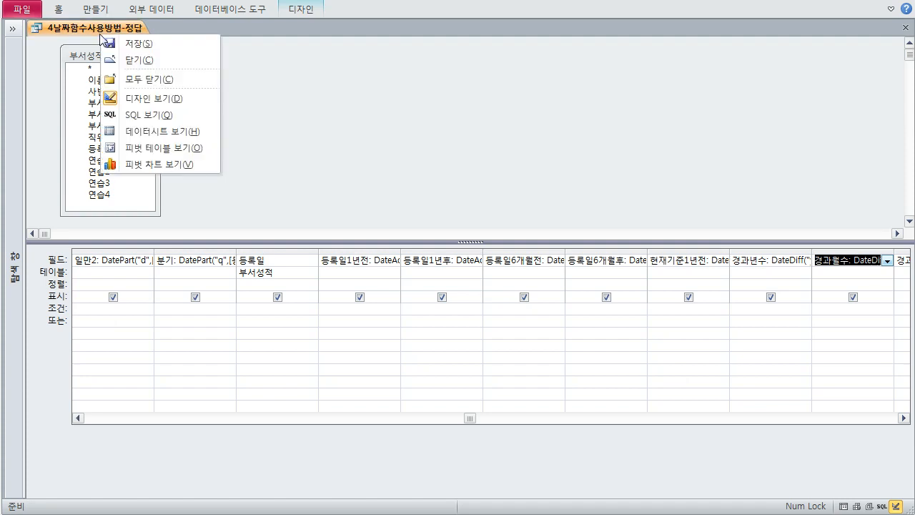
pyautogui.click(132, 130)
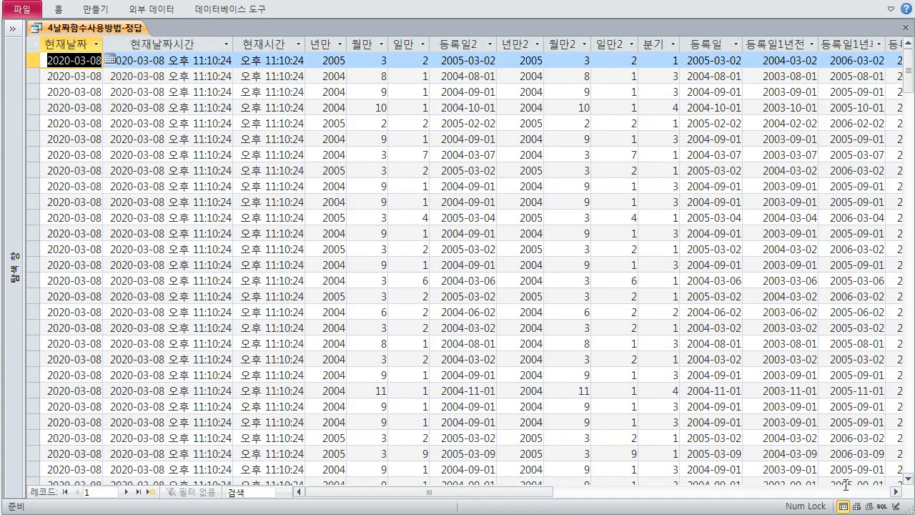
pyautogui.click(896, 492)
pyautogui.click(896, 492)
pyautogui.click(896, 492)
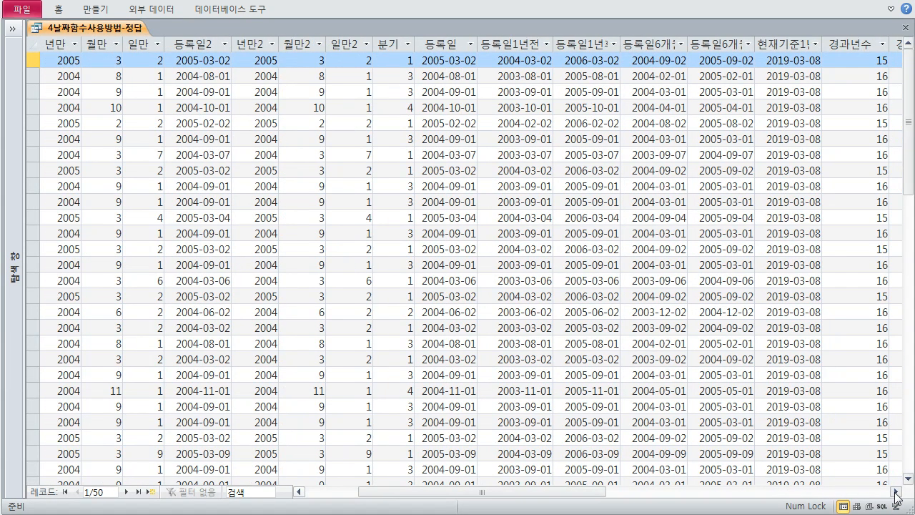
pyautogui.click(896, 492)
pyautogui.click(896, 492)
pyautogui.click(896, 492)
pyautogui.click(896, 492)
pyautogui.click(896, 492)
pyautogui.click(896, 492)
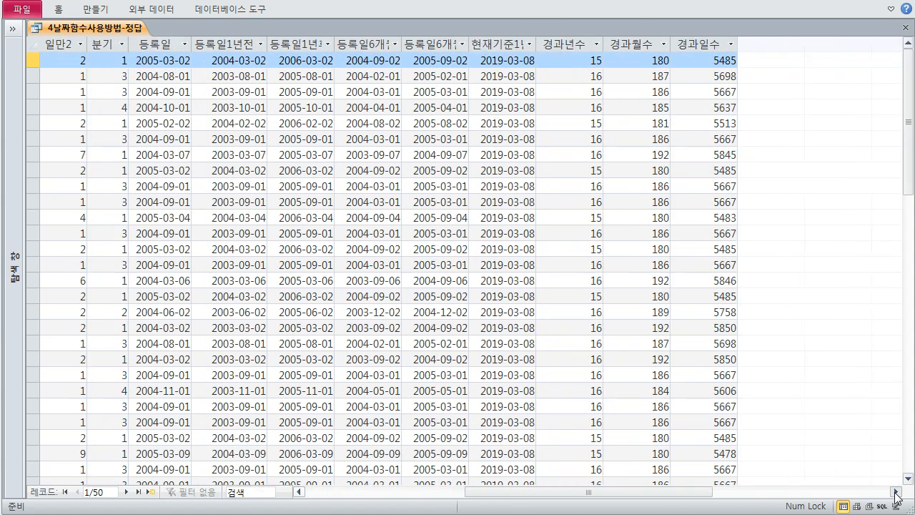
pyautogui.moveTo(604, 43); pyautogui.dragTo(599, 43)
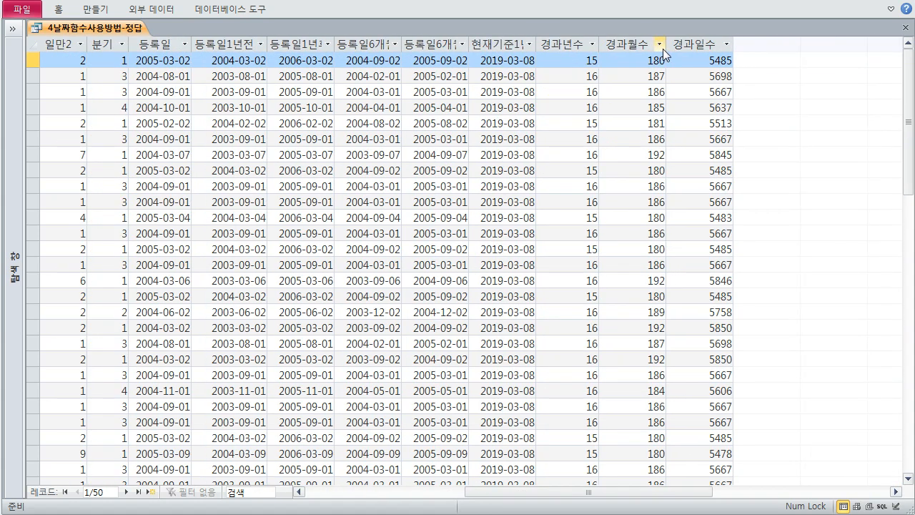
pyautogui.moveTo(667, 43); pyautogui.dragTo(663, 43)
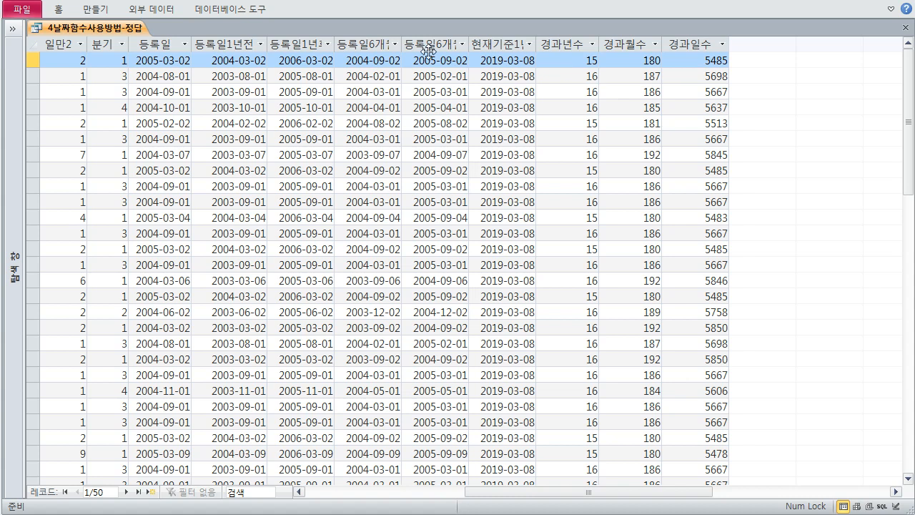
# - Return the query to Design view and select the 경과일수 field in the design grid
pyautogui.rightClick(108, 27)
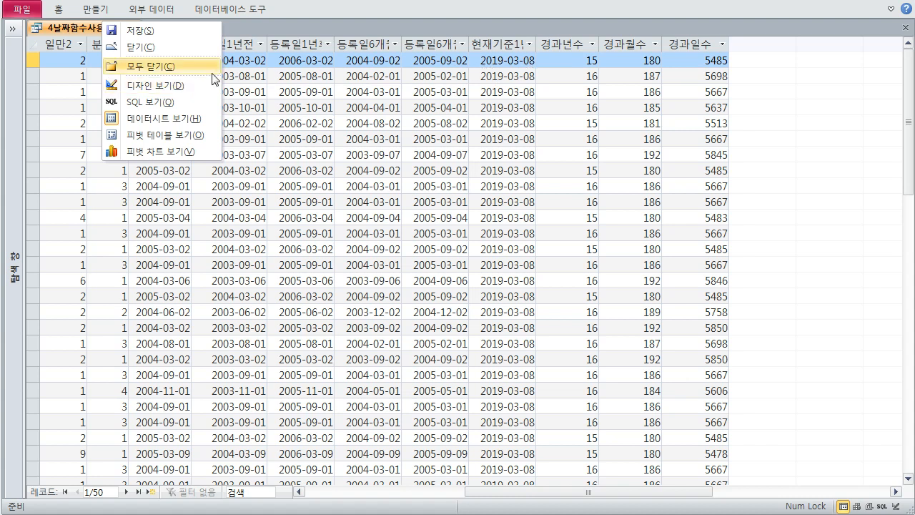
pyautogui.click(160, 86)
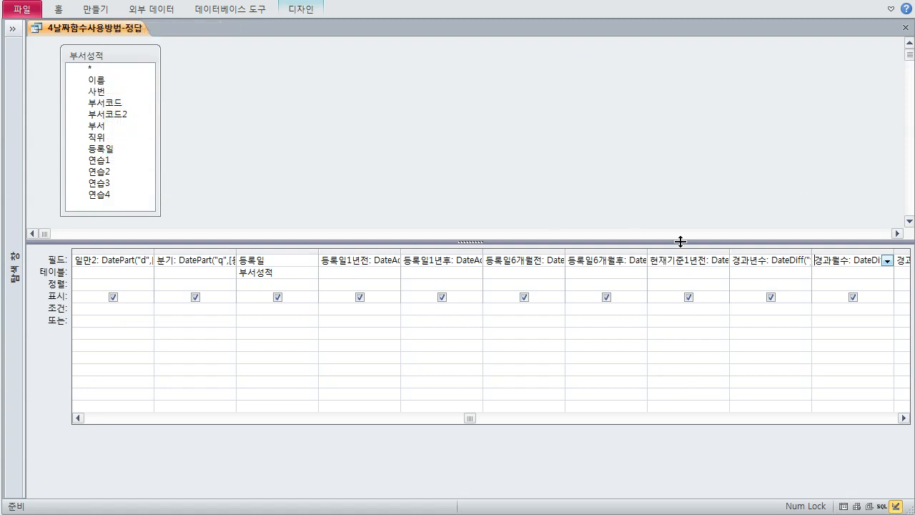
pyautogui.click(902, 262)
pyautogui.click(904, 260)
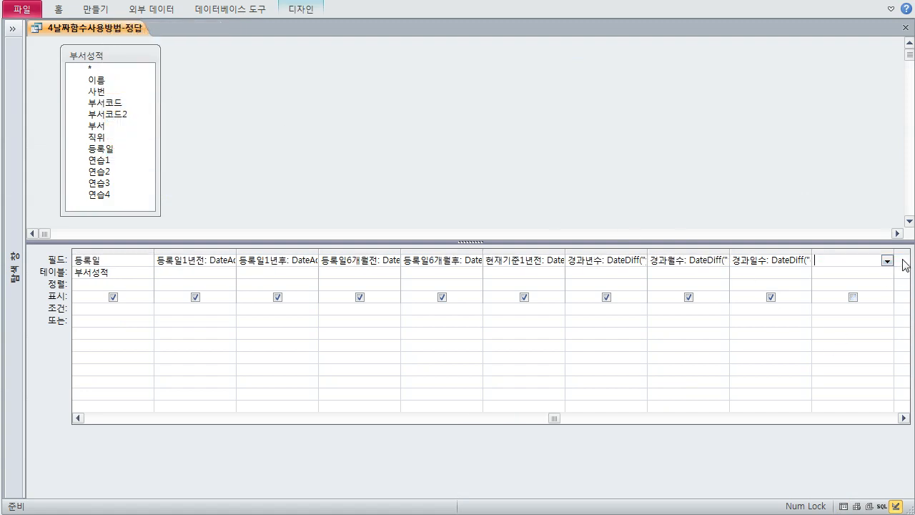
pyautogui.click(770, 261)
pyautogui.click(700, 260)
pyautogui.click(782, 259)
# - Examine the 경과일수 expression, which uses DateDiff with "d" between 등록일 and Date(), in the enlarged Zoom view
pyautogui.hotkey('shift', 'F2')
pyautogui.click(445, 174)
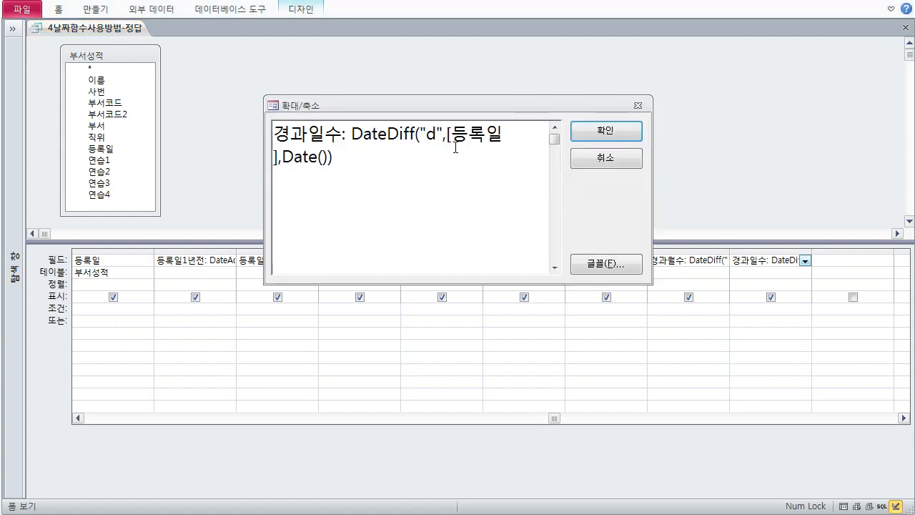
pyautogui.moveTo(341, 155); pyautogui.dragTo(272, 167)
pyautogui.click(276, 204)
pyautogui.moveTo(429, 166); pyautogui.dragTo(265, 138)
pyautogui.click(363, 157)
pyautogui.moveTo(339, 159); pyautogui.dragTo(268, 138)
pyautogui.click(431, 153)
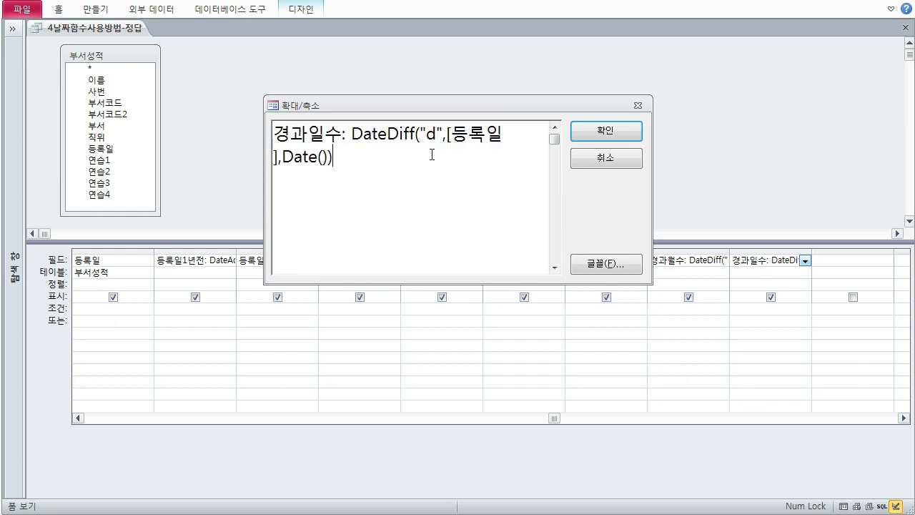
pyautogui.click(580, 135)
pyautogui.click(447, 114)
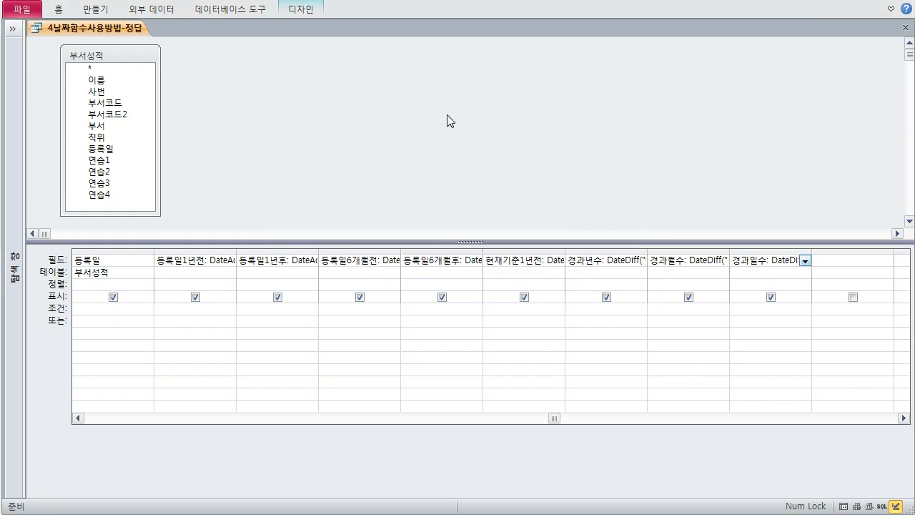